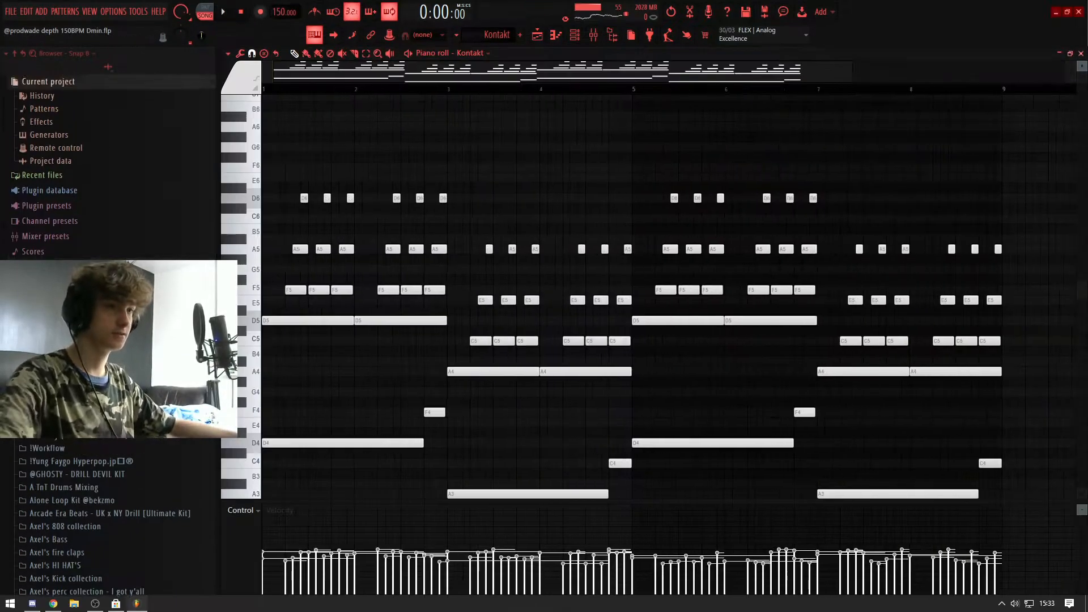
scroll(309, 80, down, 2)
scroll(290, 242, down, 1)
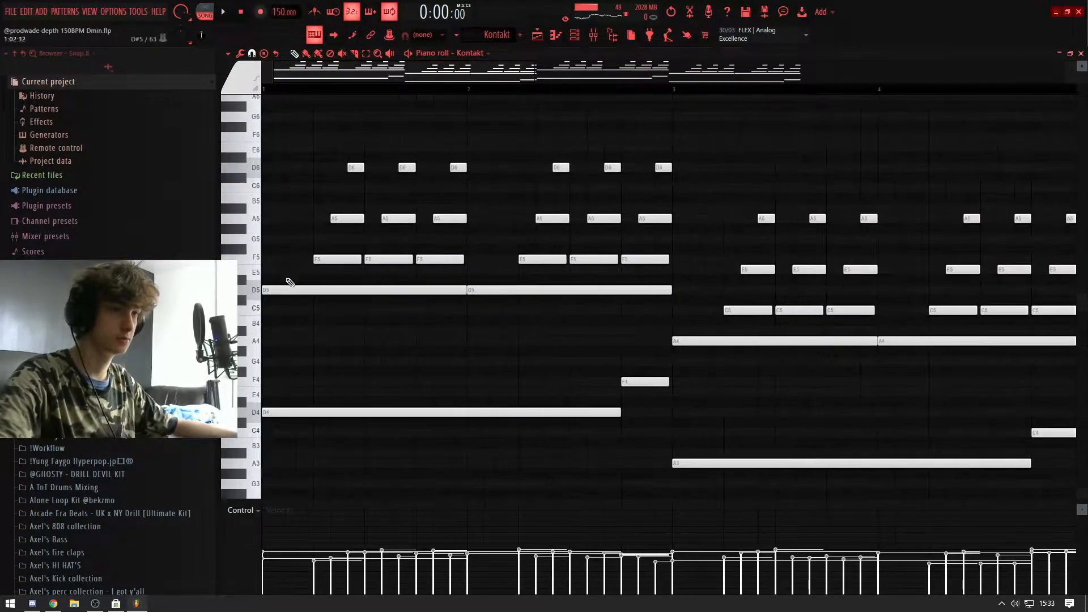
scroll(299, 68, down, 2)
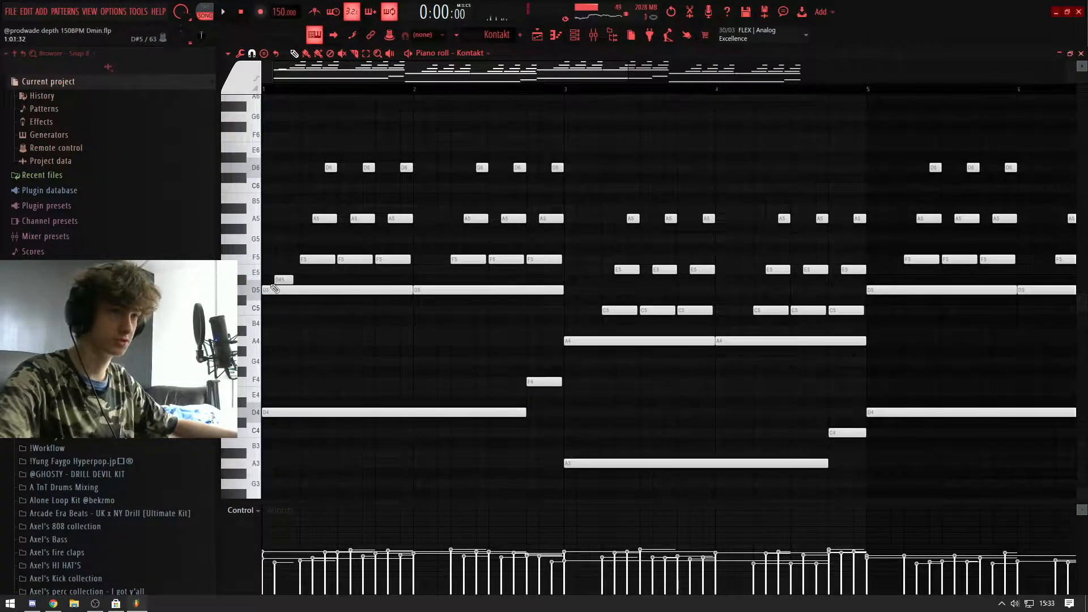
click(284, 222)
click(297, 167)
right_click(291, 168)
right_click(284, 219)
right_click(277, 259)
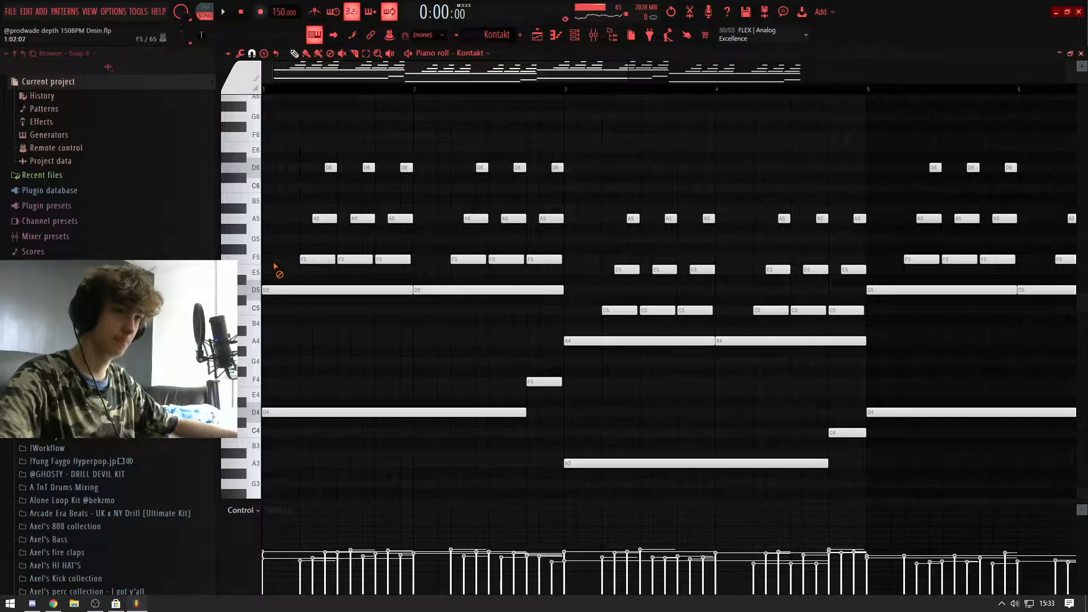
Step: Mark the time range covering the first bar's arpeggio notes and choose 1/3 beat as the piano roll snap
scroll(425, 255, down, 1)
ctrl+scroll(397, 283, up, 2)
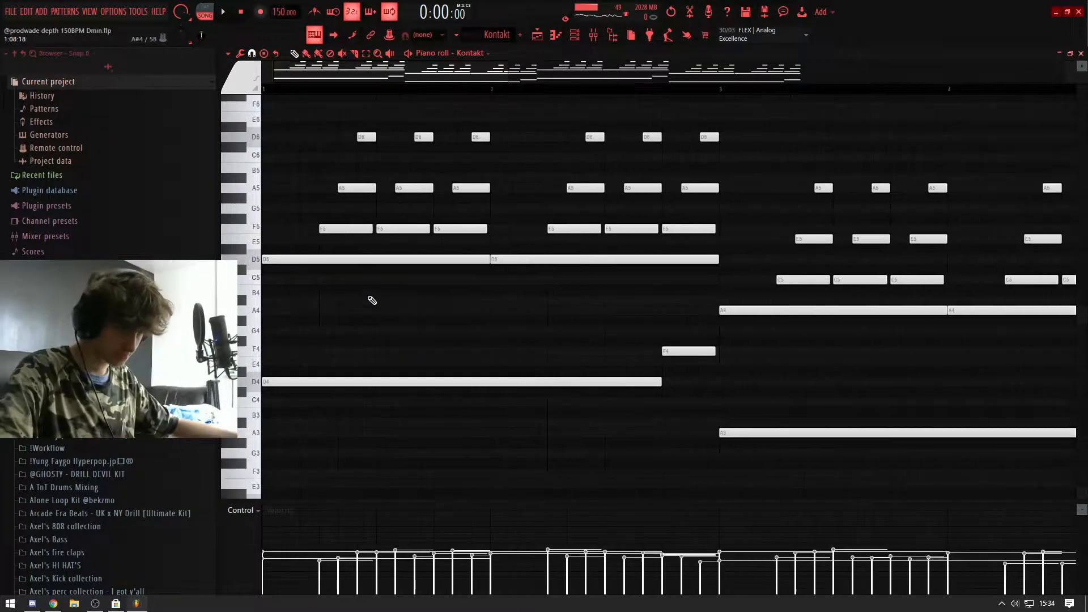
click(267, 258)
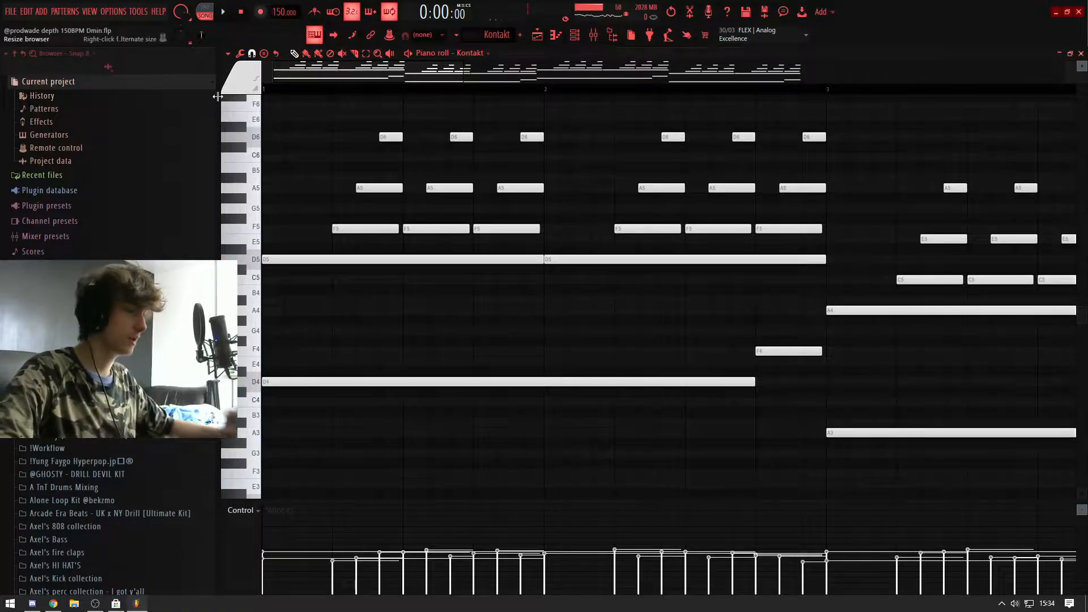
ctrl+scroll(397, 161, up, 3)
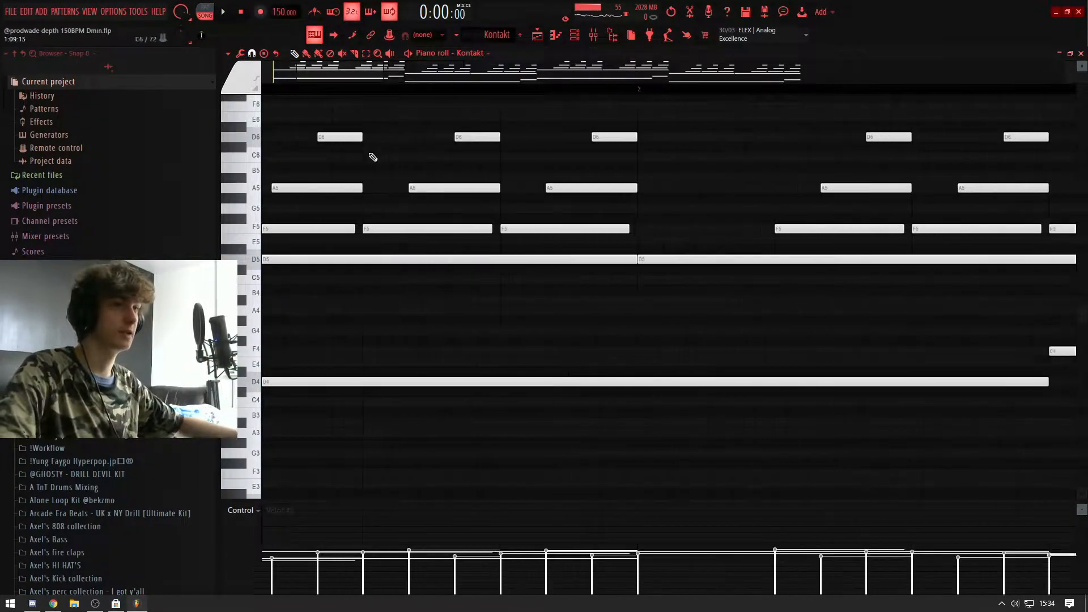
ctrl+scroll(283, 127, down, 7)
ctrl+scroll(280, 118, up, 6)
ctrl+scroll(312, 120, up, 2)
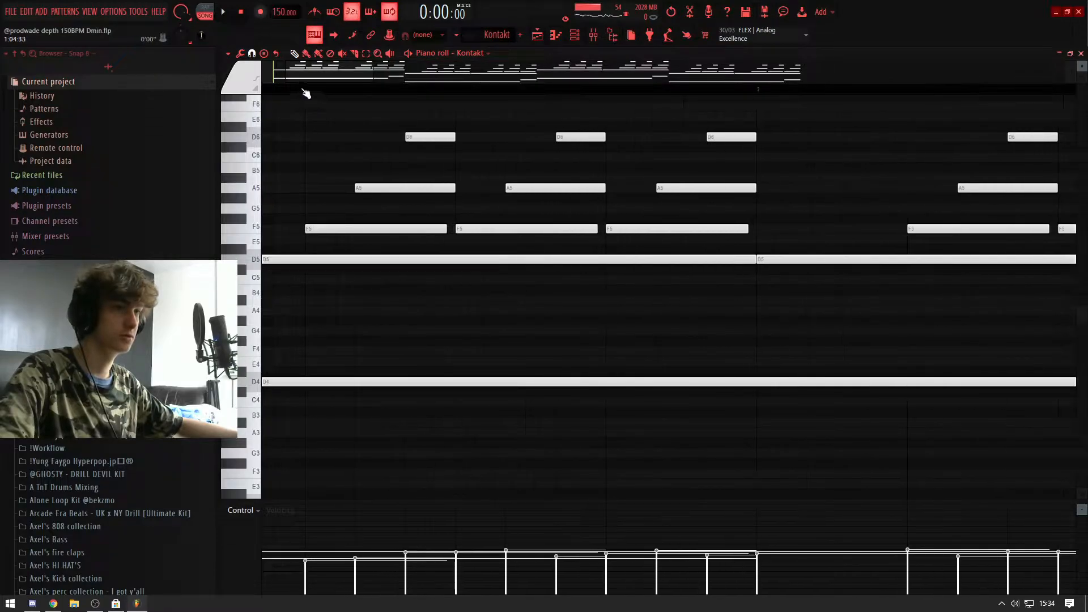
drag(305, 91, 734, 131)
key(ctrl+d)
click(251, 54)
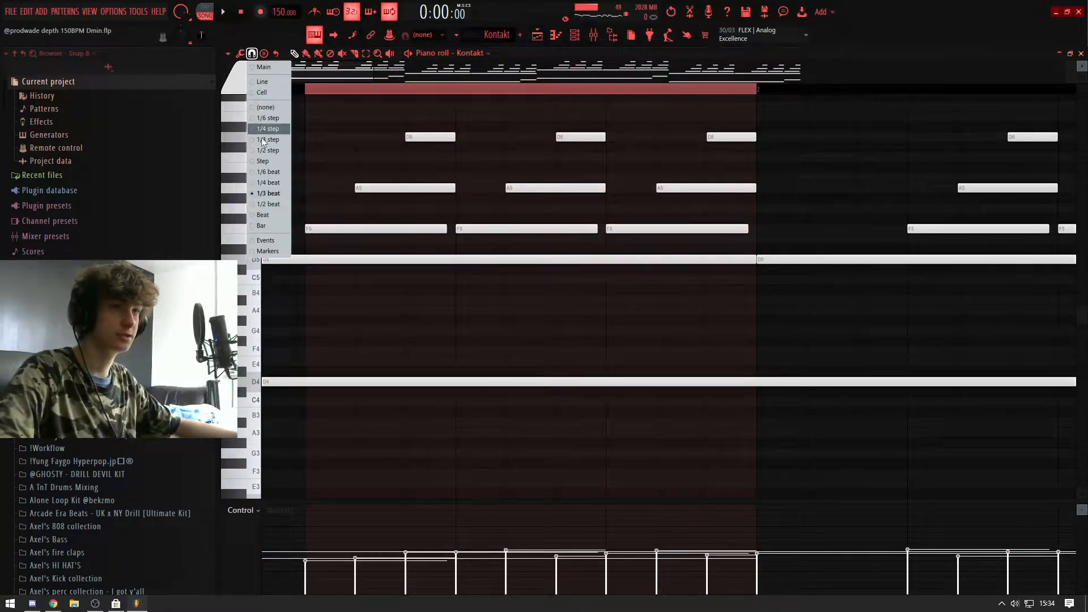
click(256, 194)
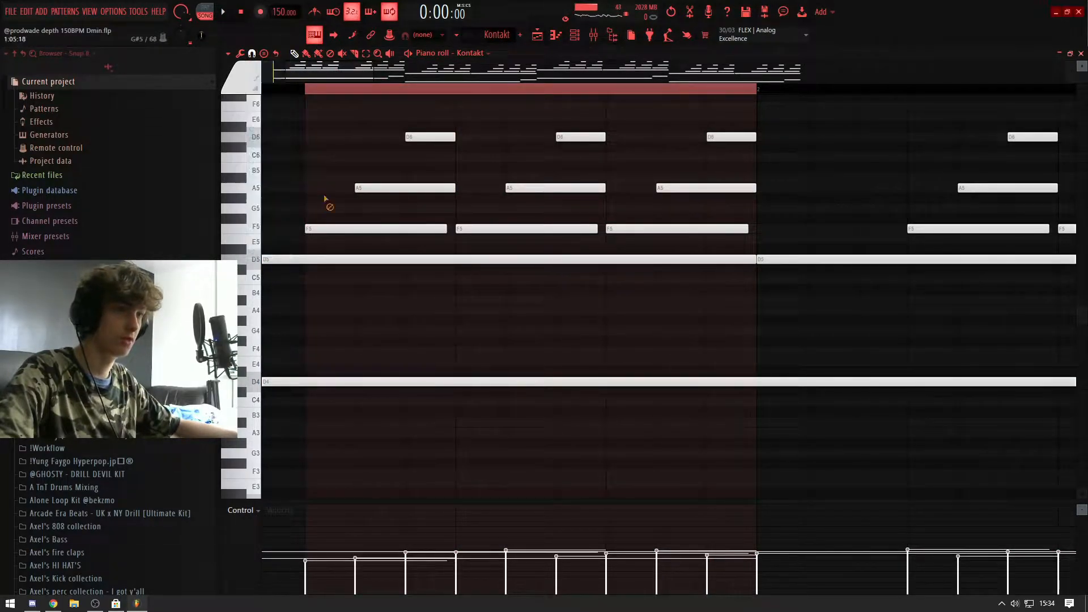
Step: Turn on the metronome, play the marked arpeggio range, and clear the time selection
click(315, 13)
key(space)
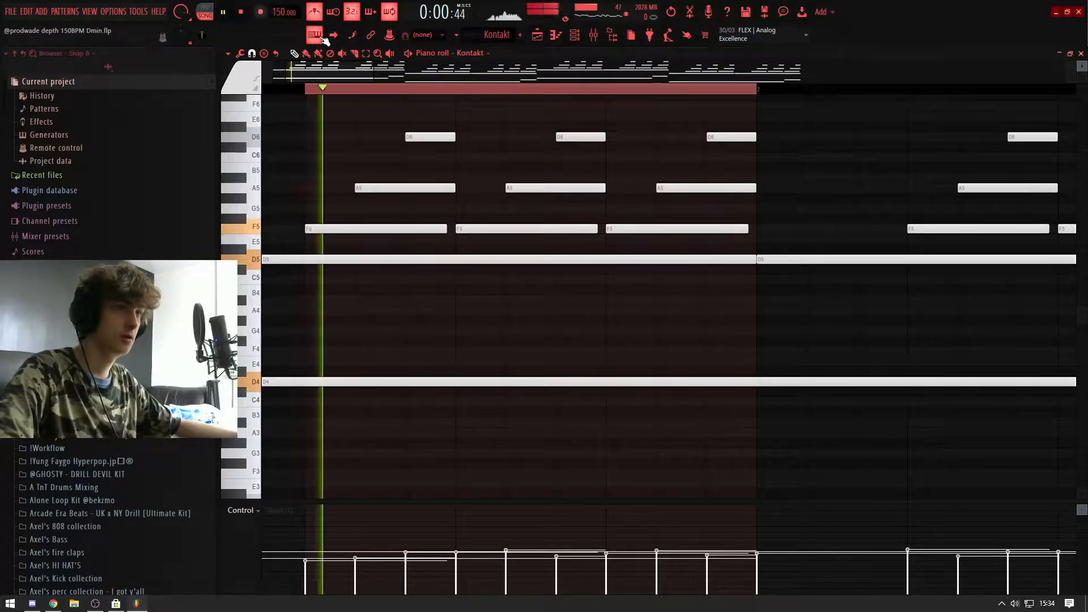
scroll(330, 152, down, 4)
drag(308, 90, 118, 121)
scroll(267, 158, up, 3)
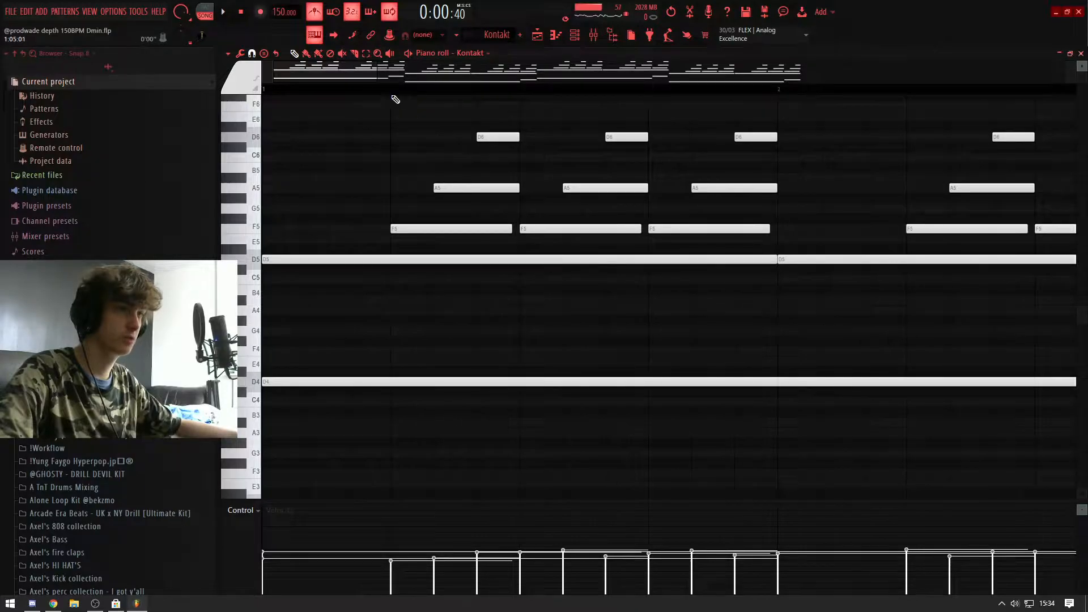
Step: Play the melody from bar 1 with the metronome and audition the short F4 note at the end of bar 2
key(space)
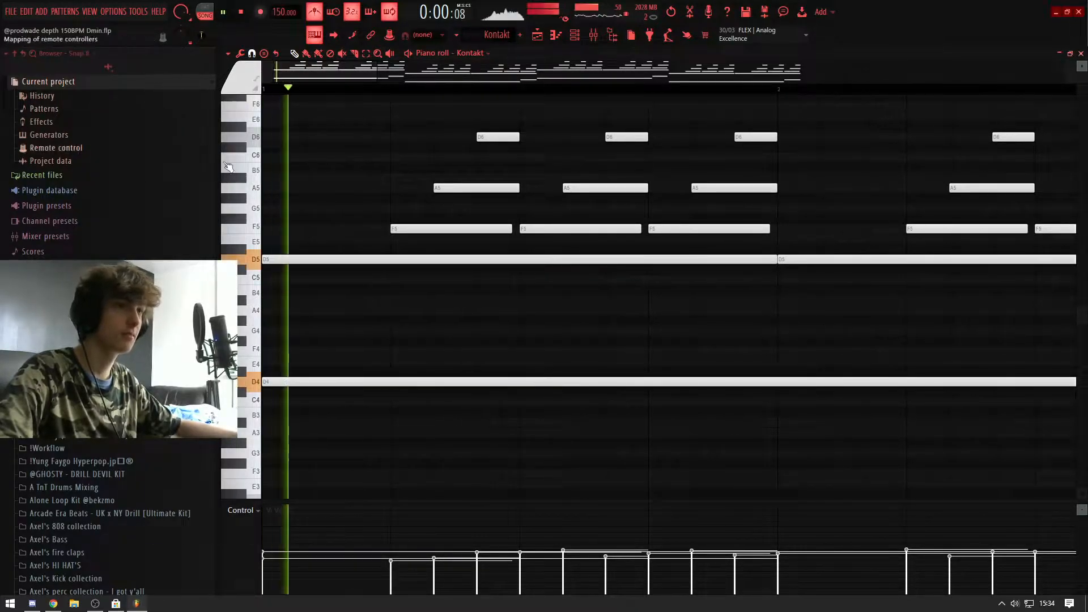
scroll(417, 214, down, 2)
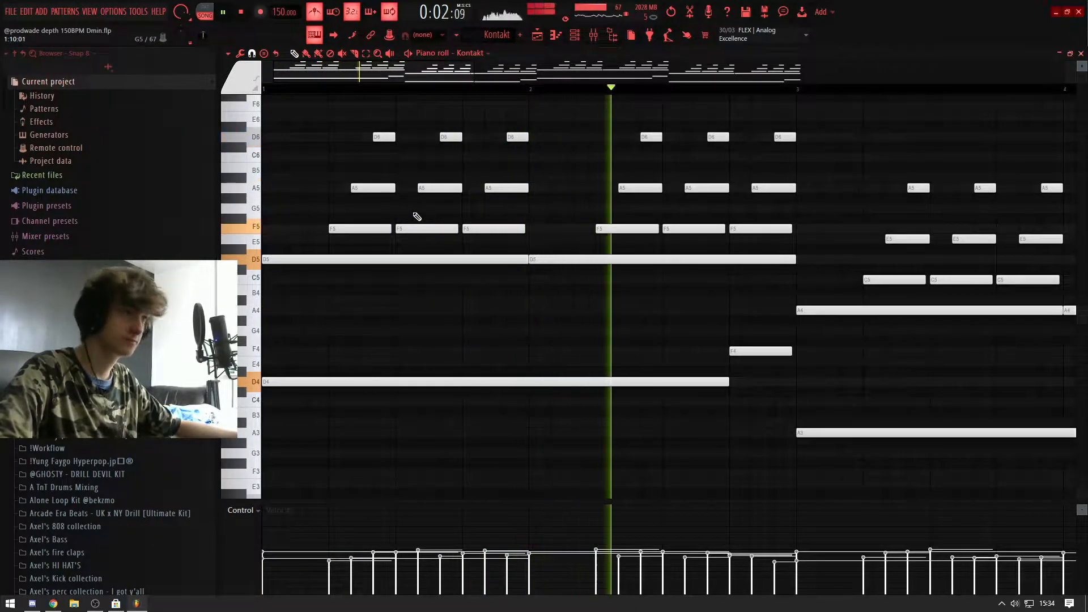
scroll(417, 218, up, 2)
key(space)
click(591, 352)
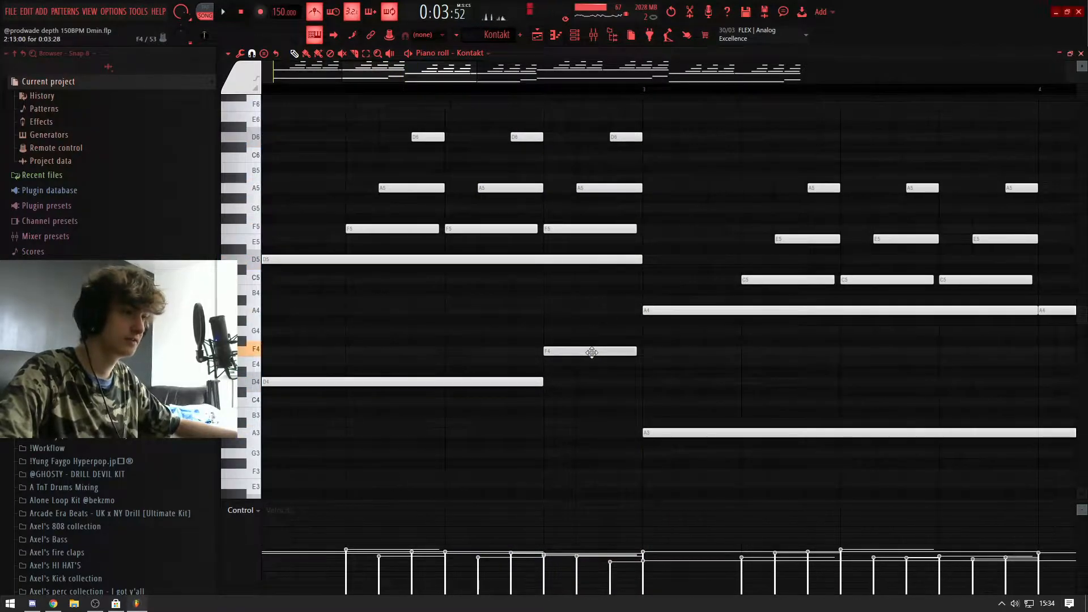
Step: Examine the chord change at bar 3 and play the pattern with the metronome to hear it
scroll(591, 353, down, 3)
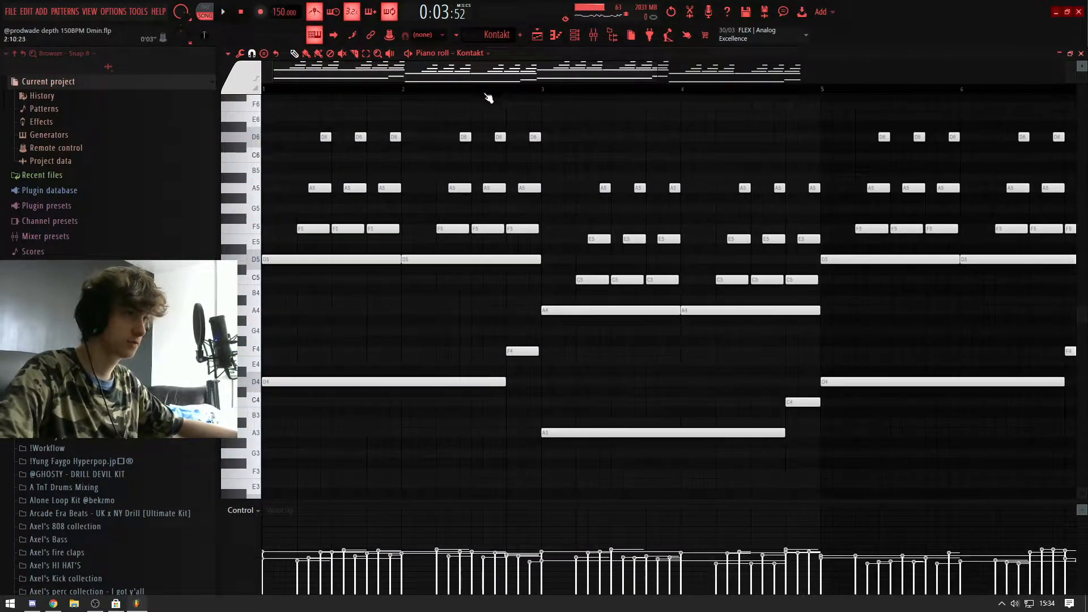
scroll(559, 168, up, 3)
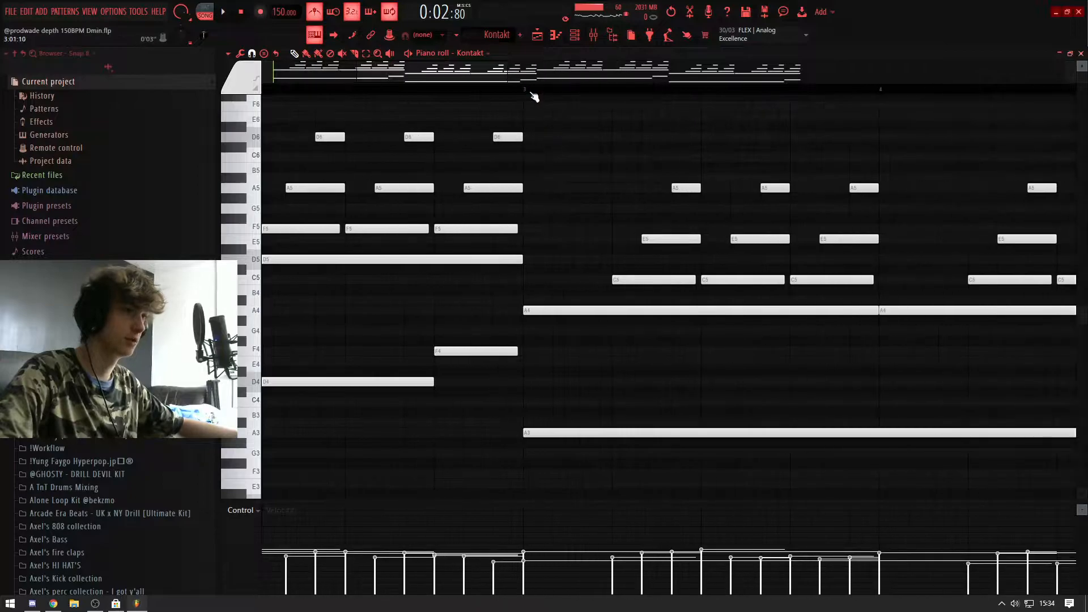
scroll(582, 248, down, 4)
scroll(641, 260, up, 1)
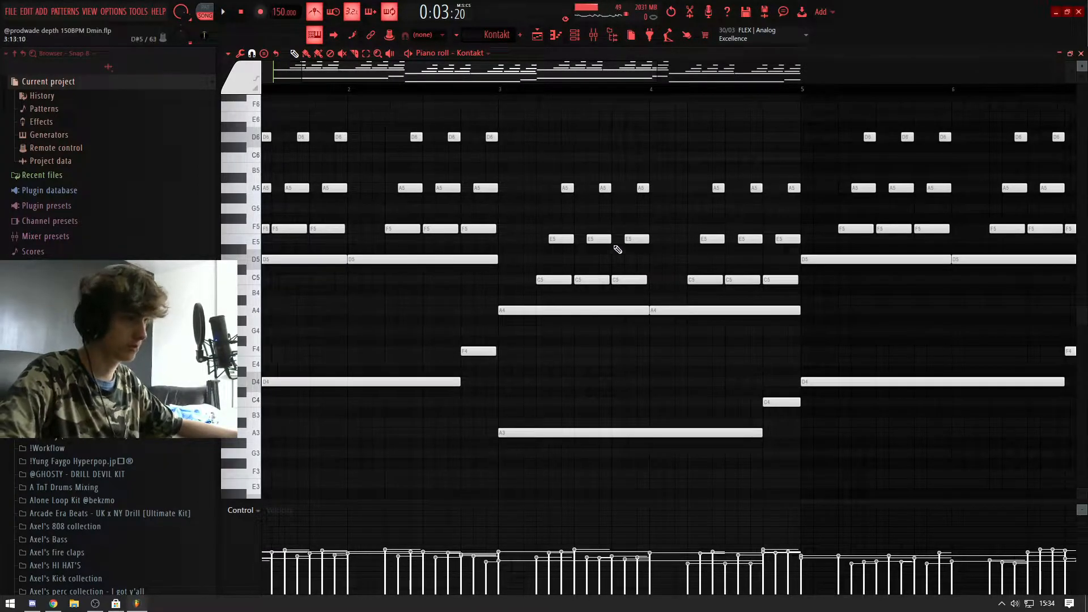
key(space)
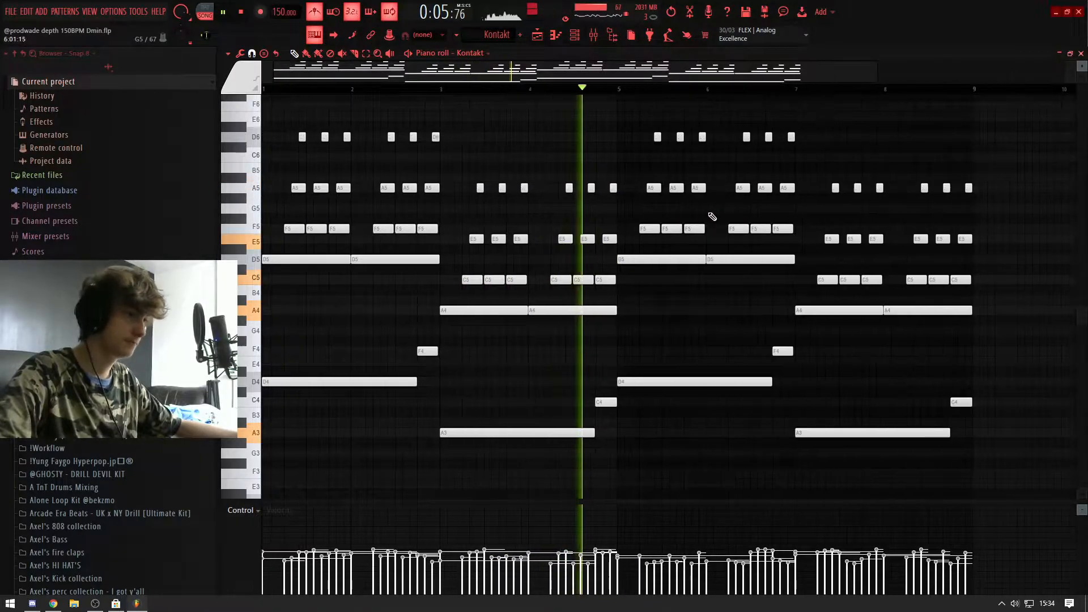
key(space)
Step: Review the full eight-bar note pattern and play its opening bars without the metronome
scroll(580, 401, down, 5)
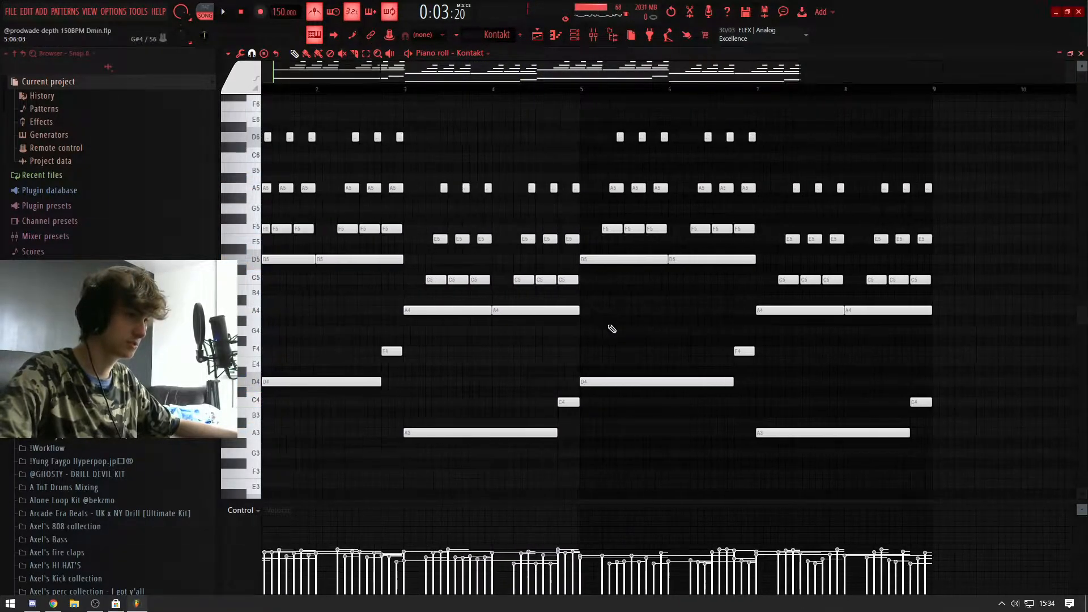
scroll(482, 276, up, 3)
scroll(487, 281, down, 3)
scroll(566, 215, up, 5)
scroll(583, 210, down, 4)
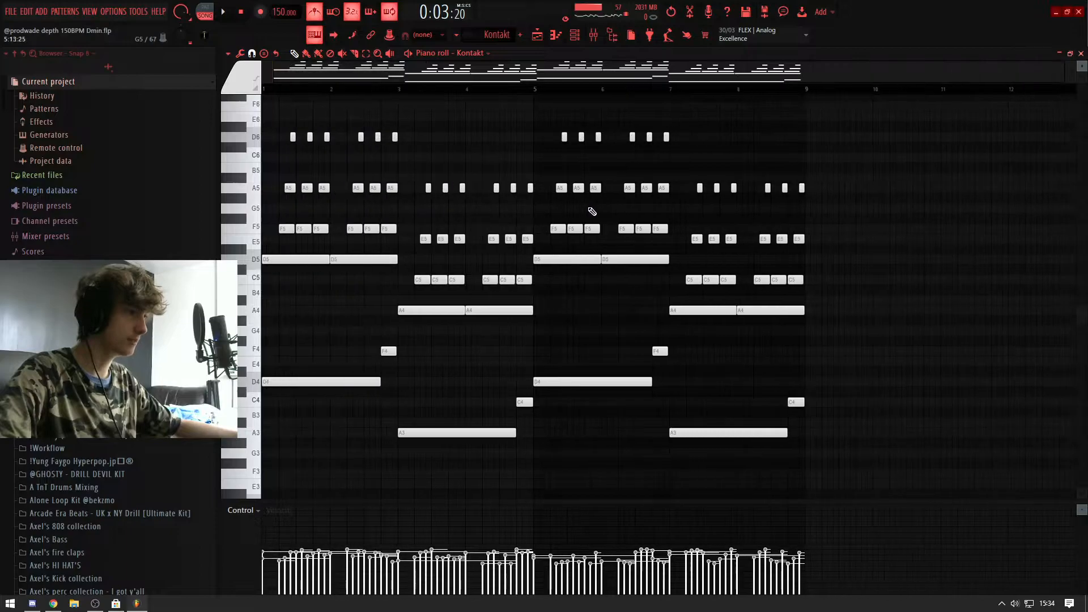
key(space)
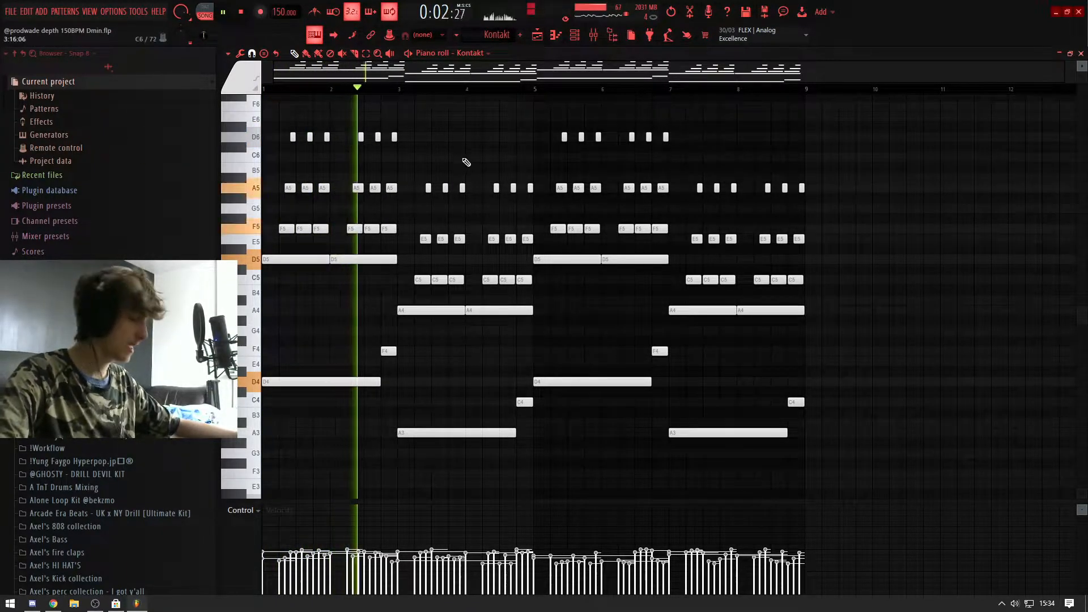
key(space)
Step: Play the whole melody and bring up the mixer on the MELODY track
key(F9)
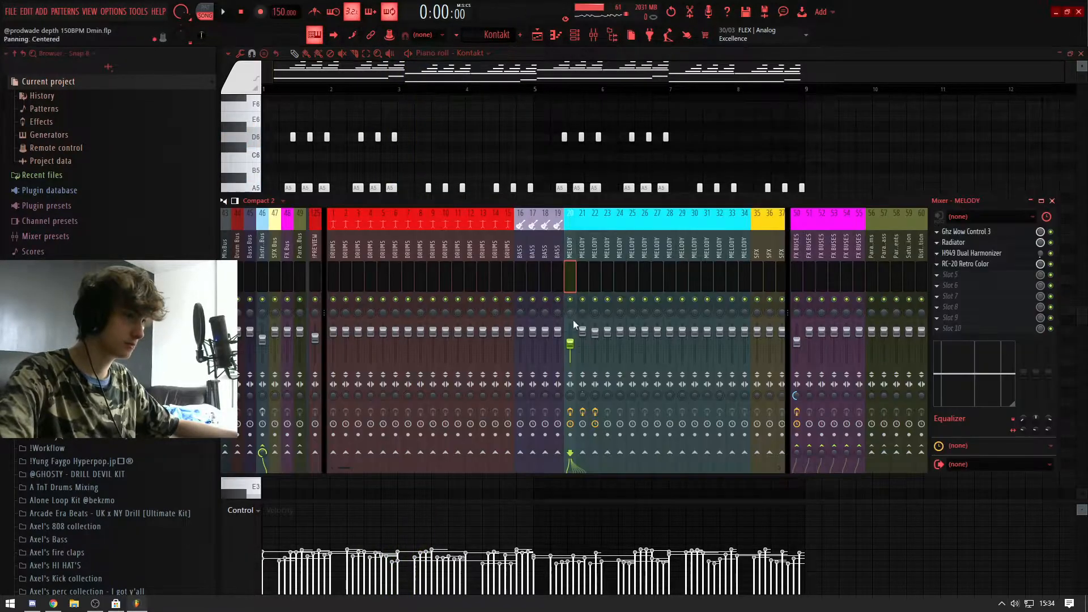
key(F9)
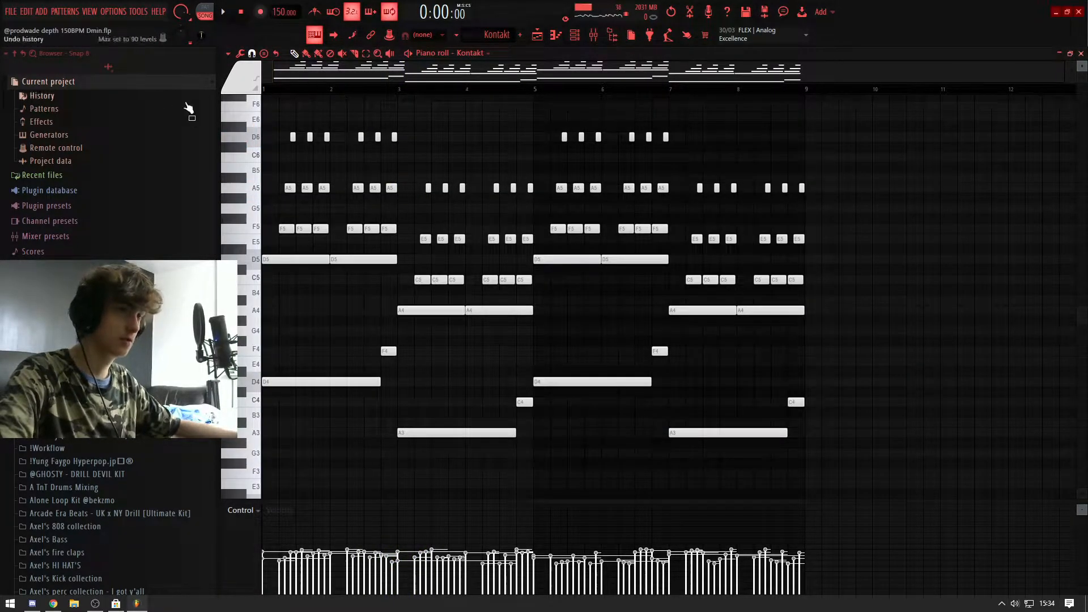
key(space)
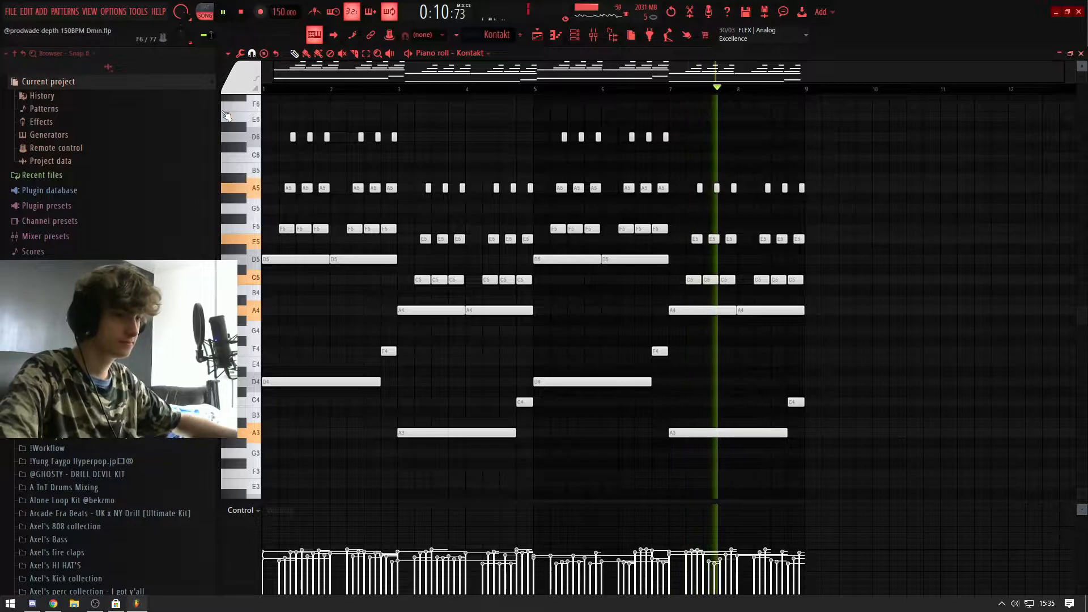
key(F9)
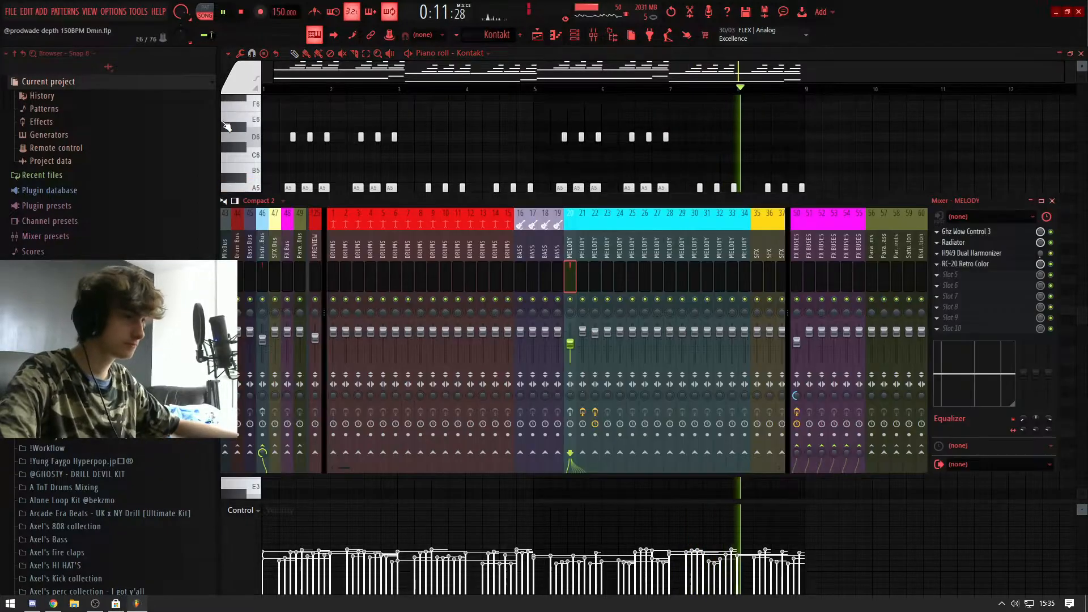
Step: Open Ghz Wow Control 3 on the MELODY track and adjust its Amount during playback
click(992, 232)
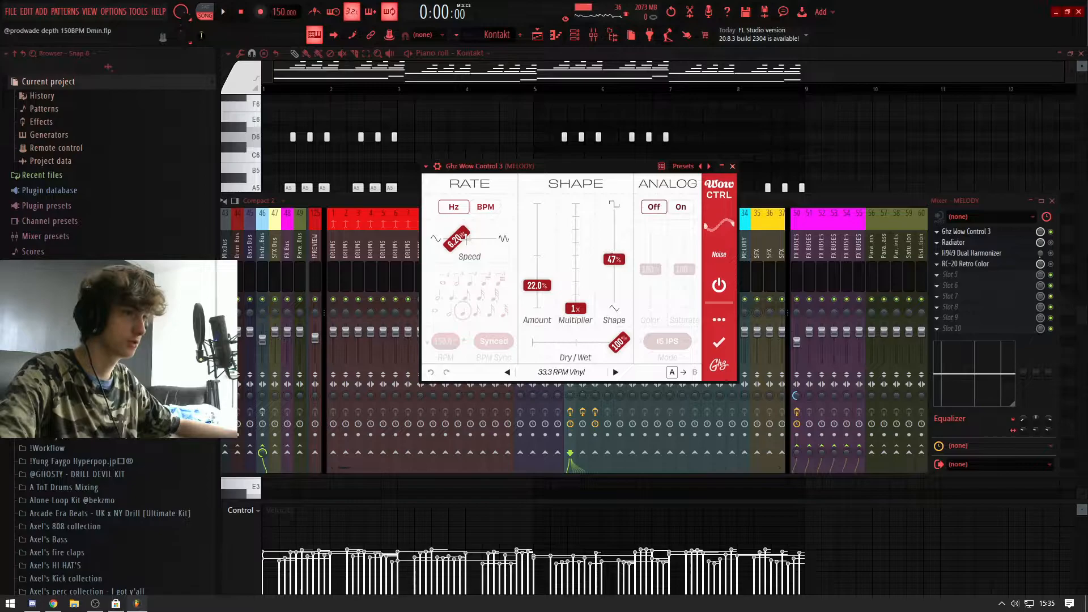
drag(545, 175, 525, 208)
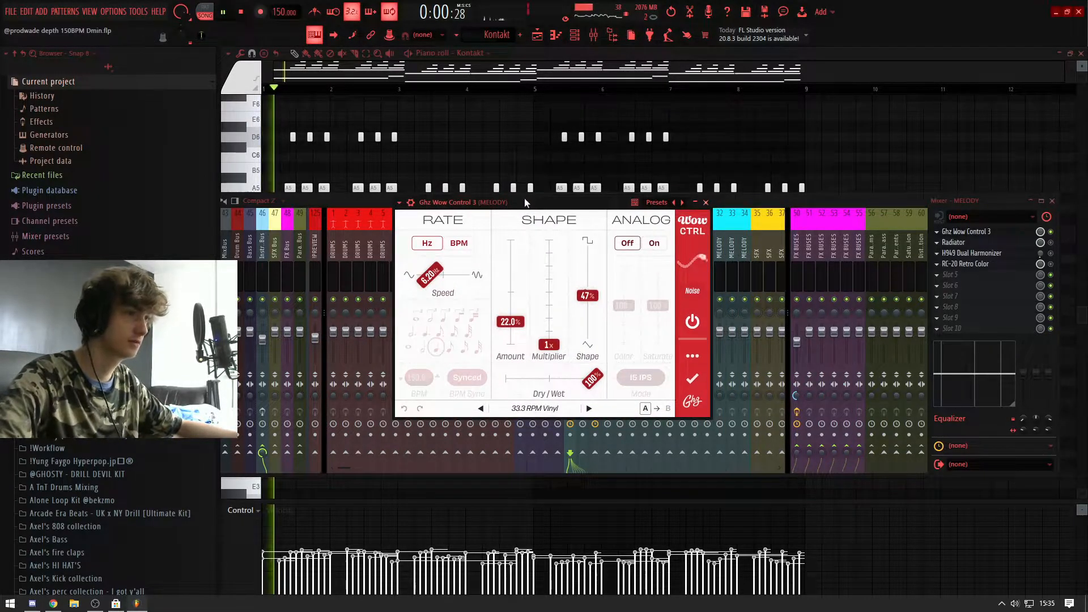
mouse_move(510, 321)
mouse_down()
mouse_move(513, 244)
mouse_move(527, 317)
mouse_up()
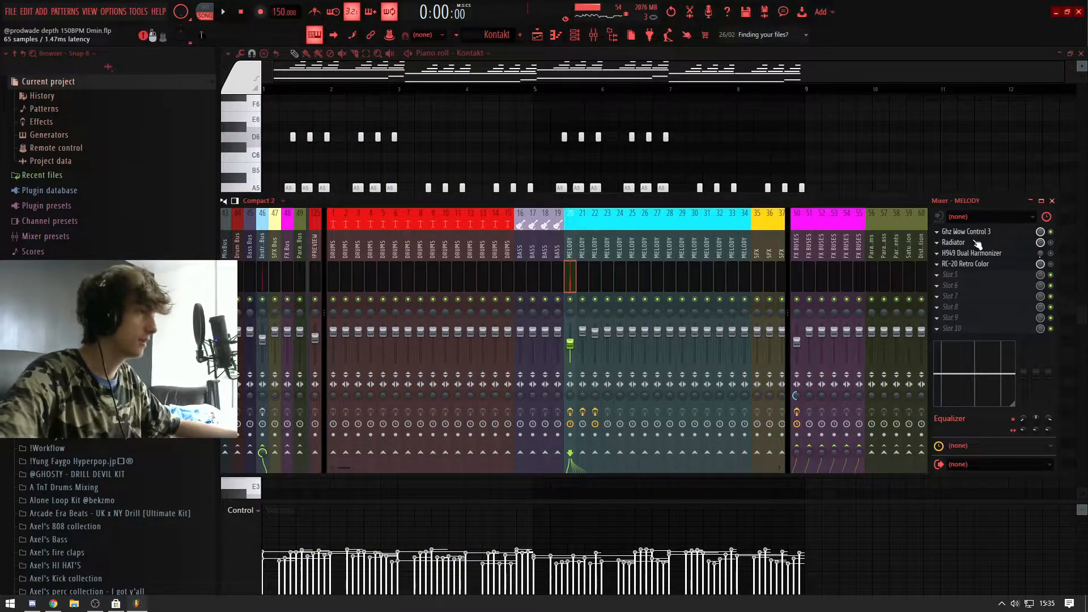
Step: Open the Radiator effect on the MELODY track and play the melody through its Drive In preset
click(977, 243)
click(942, 242)
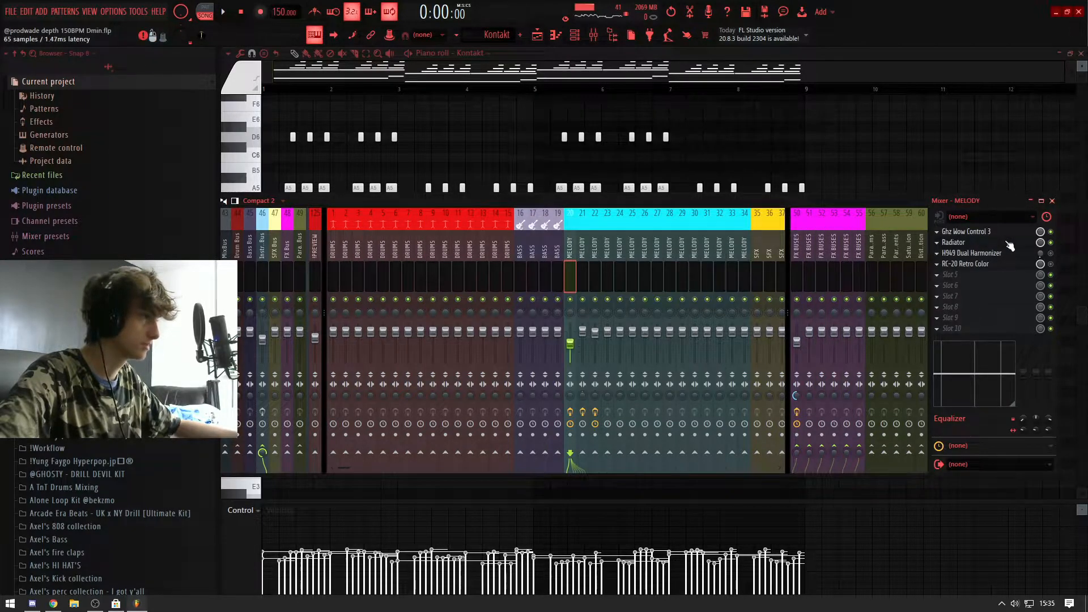
key(space)
drag(760, 217, 672, 220)
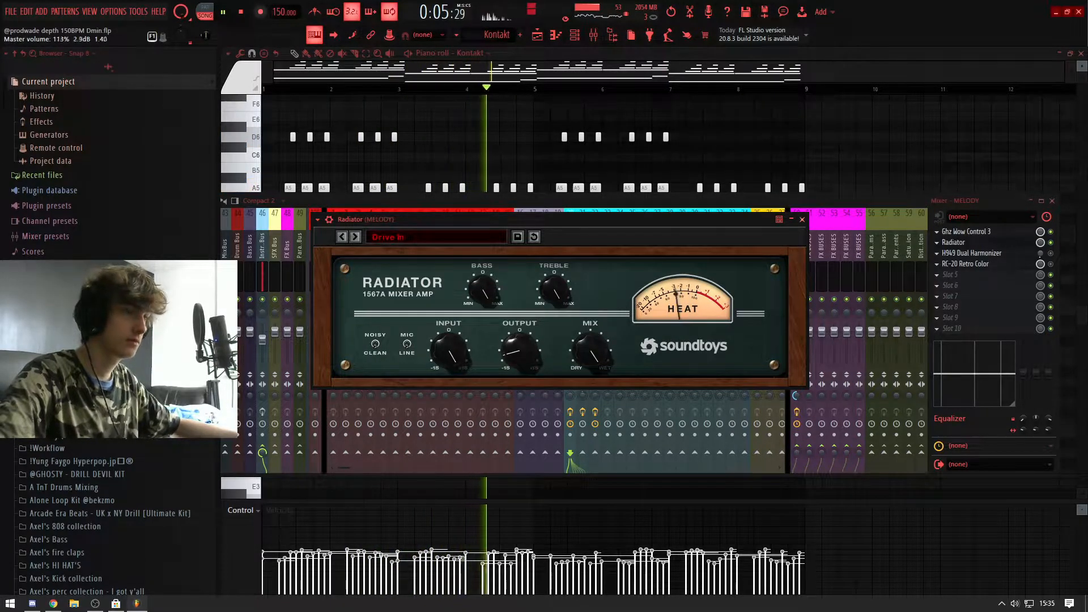
key(space)
Step: Enable the H949 Dual Harmonizer on the MELODY track and inspect its Snowfall preset settings
click(1050, 253)
click(1027, 258)
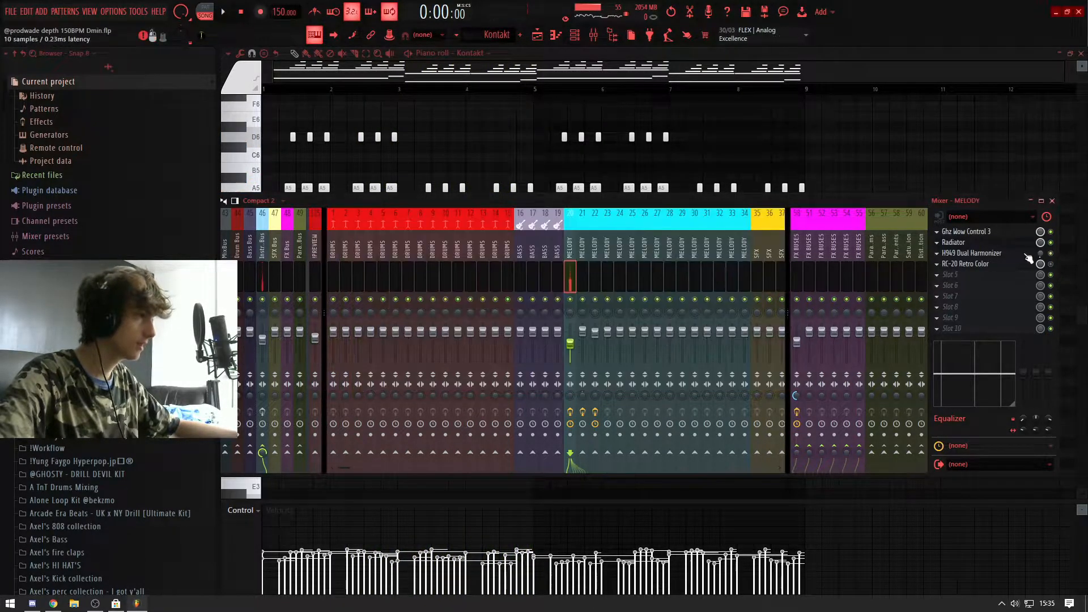
click(1022, 258)
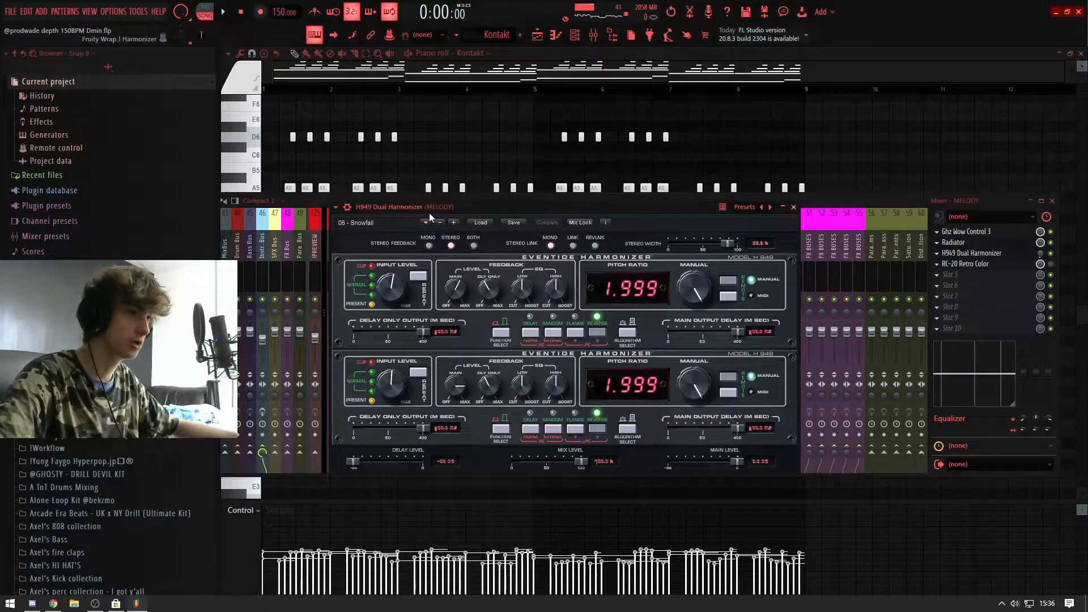
drag(429, 212, 480, 207)
click(1019, 256)
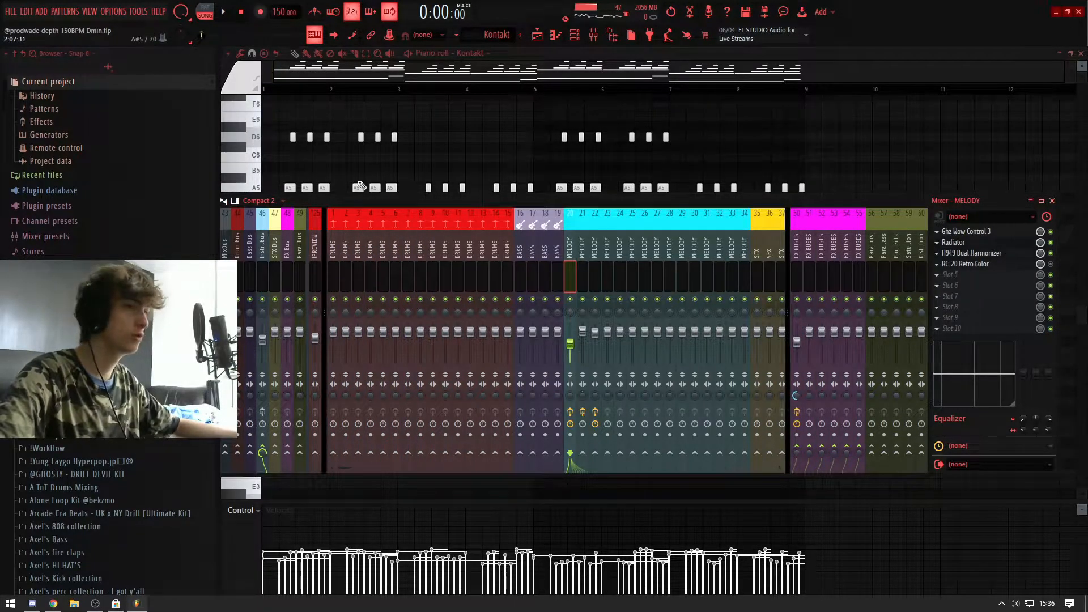
Step: Audition the H949 Dual Harmonizer at 100% mix and lower its slot mix level during playback
click(1014, 255)
mouse_move(388, 201)
mouse_down()
mouse_move(370, 189)
mouse_move(379, 188)
mouse_up()
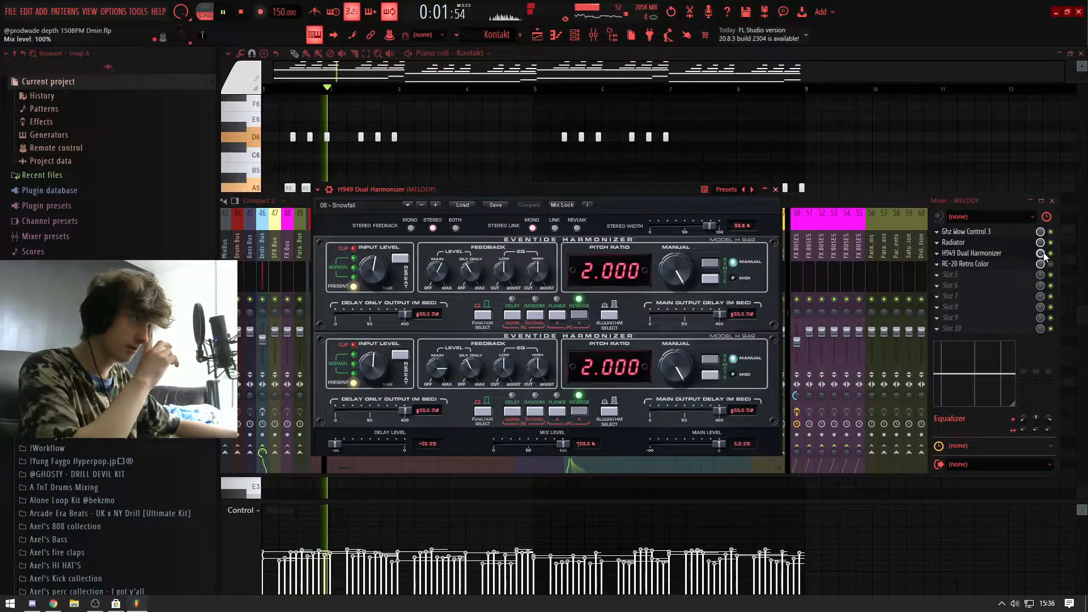
drag(1040, 257, 1040, 257)
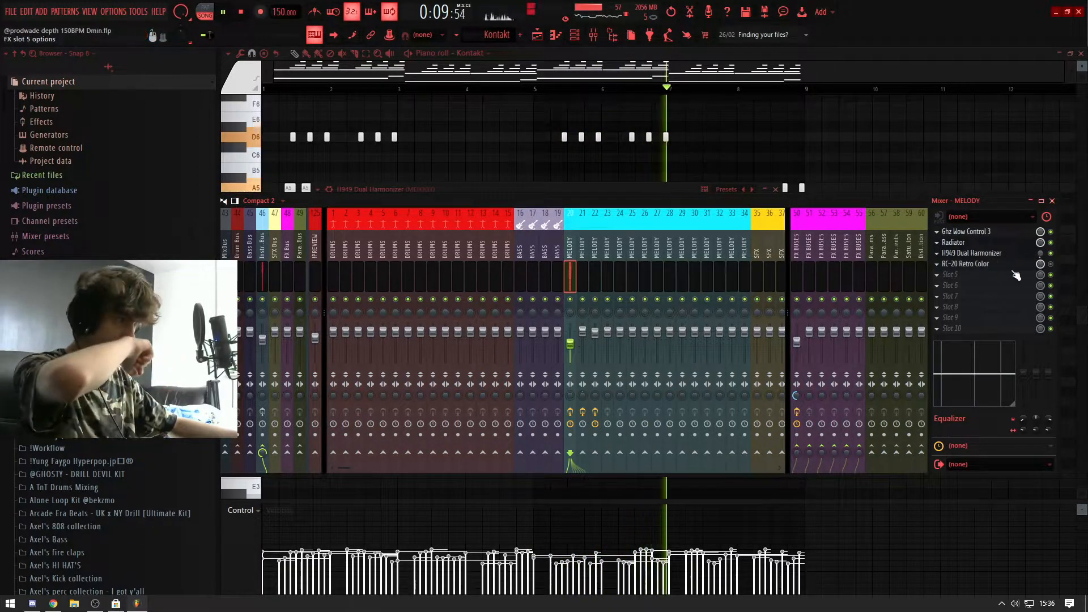
Step: Open RC-20 Retro Color on the MELODY track and inspect its Vinyl 1 preset settings
click(995, 264)
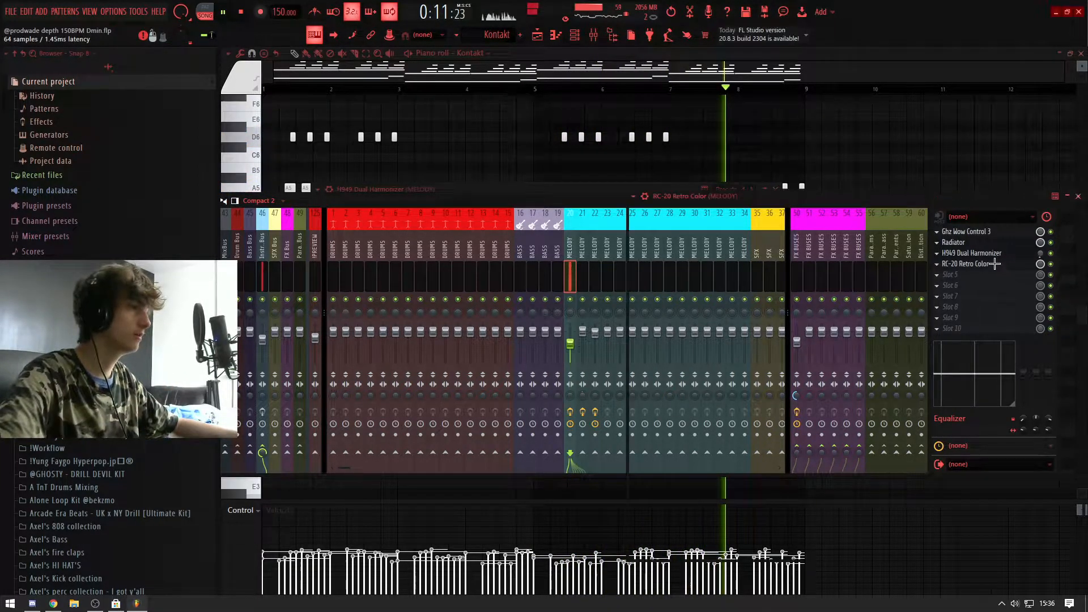
key(space)
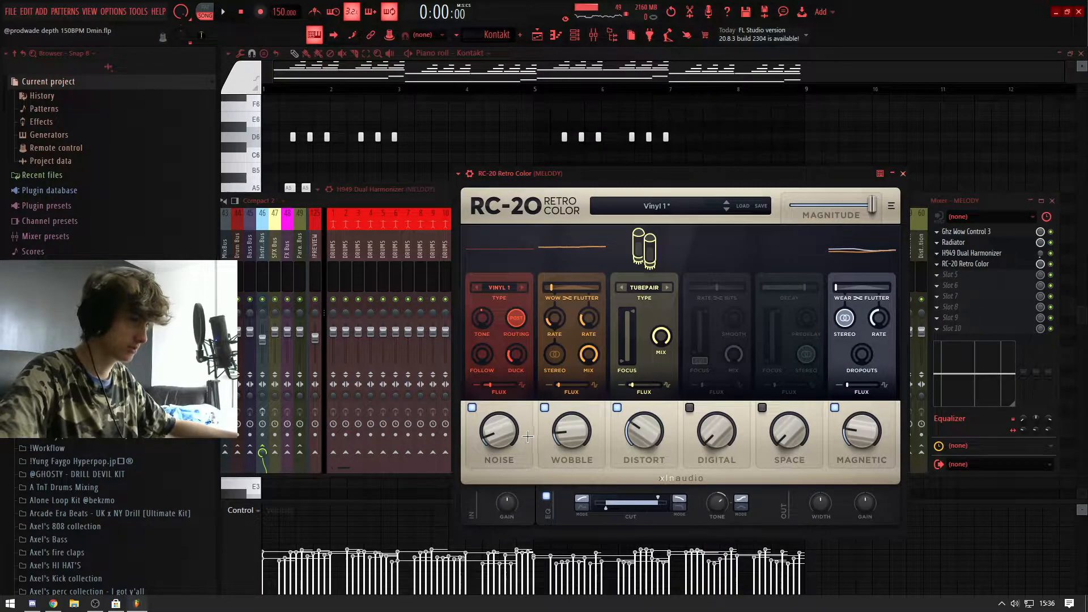
drag(697, 175, 577, 153)
click(783, 152)
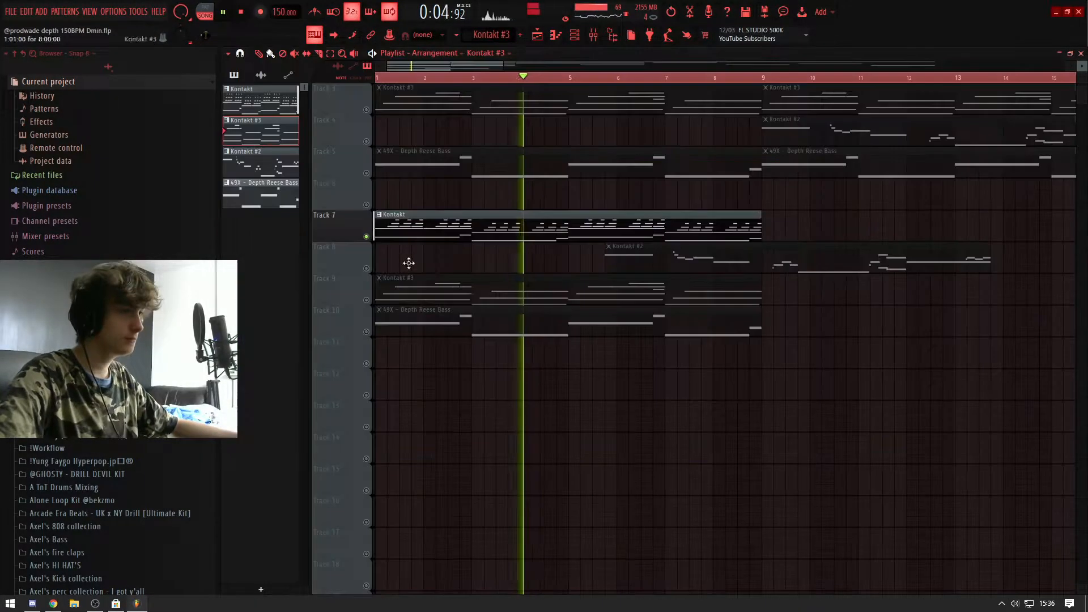
key(space)
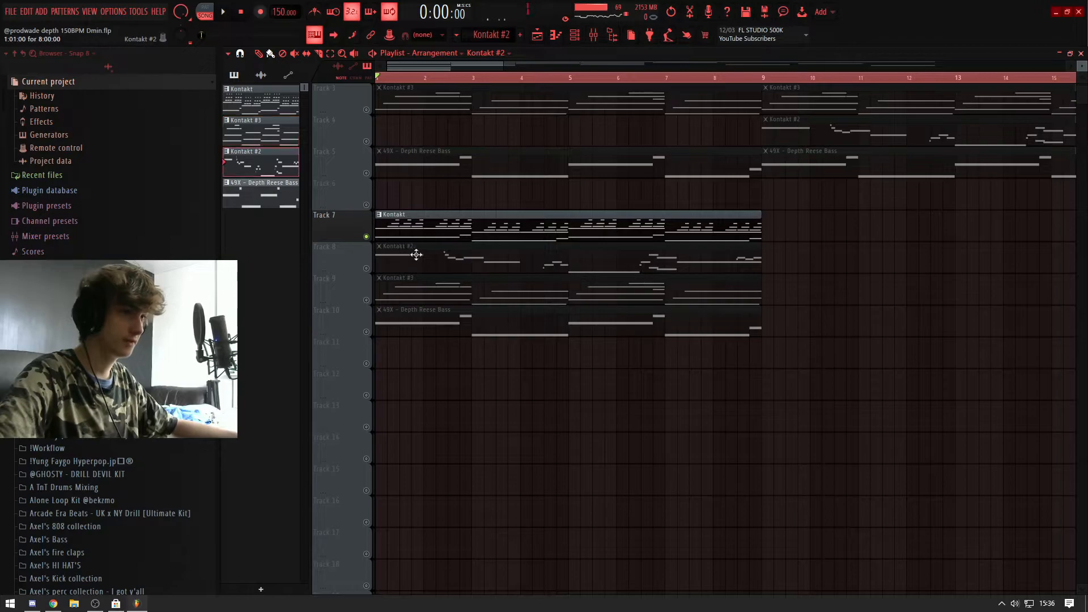
Step: Unmute Track 8 in the playlist and open its Kontakt #2 pattern in the piano roll
click(366, 268)
scroll(388, 258, down, 2)
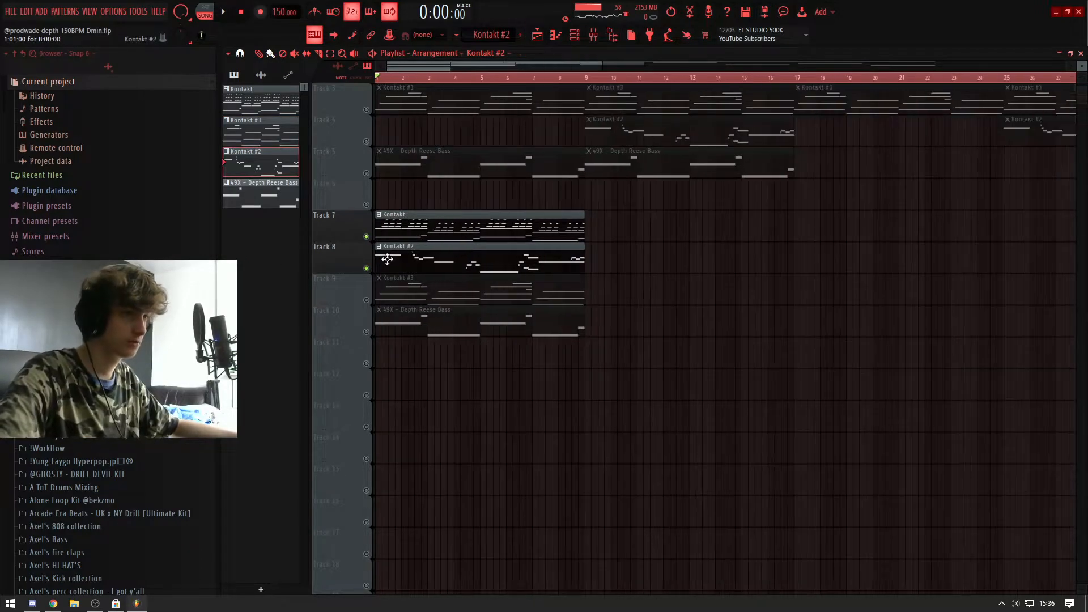
double_click(381, 259)
scroll(368, 266, up, 4)
scroll(339, 249, down, 4)
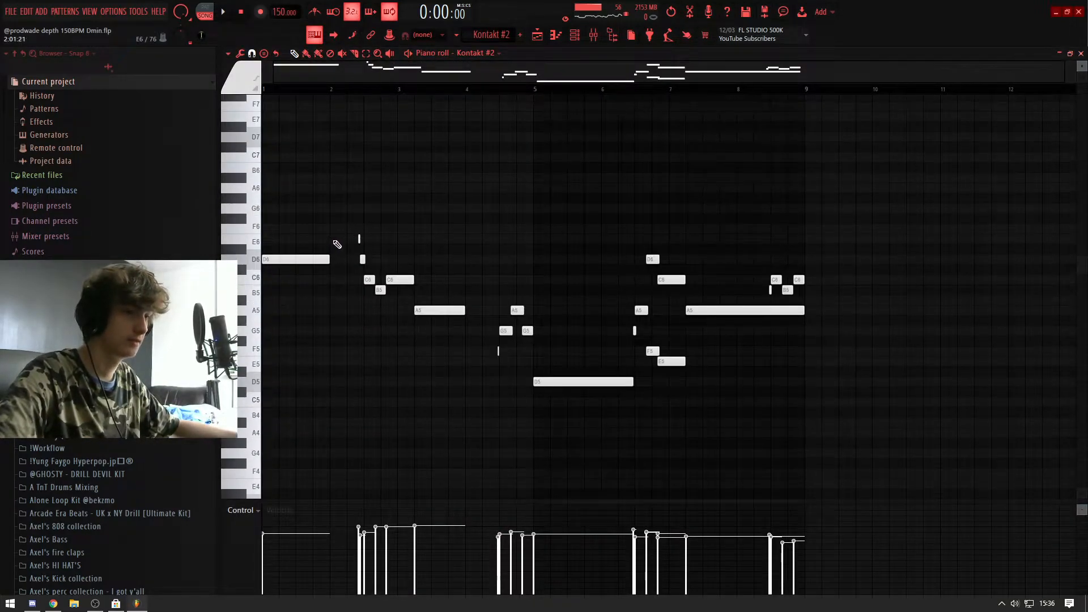
scroll(363, 227, up, 3)
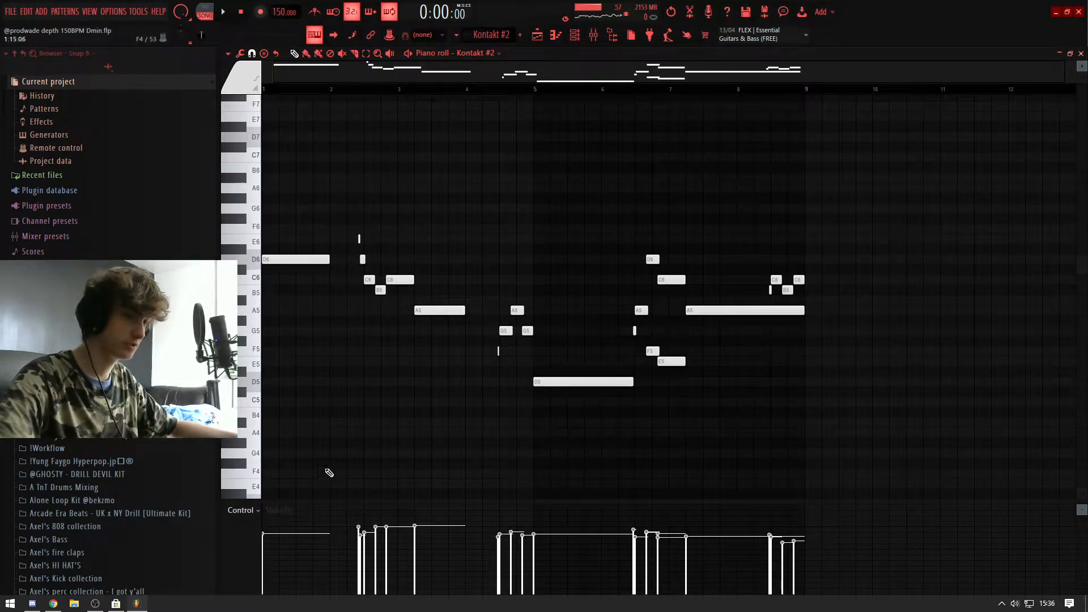
Step: Compare the note velocities of the Kontakt and Kontakt #2 patterns in an enlarged velocity lane, restoring the lane's height
click(476, 54)
click(496, 95)
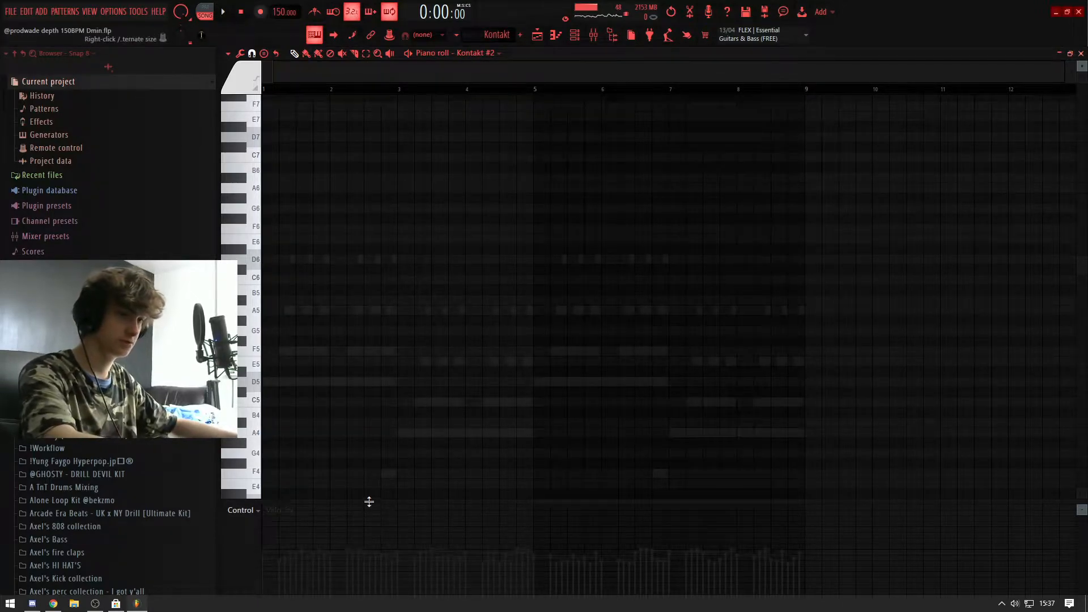
drag(369, 502, 409, 232)
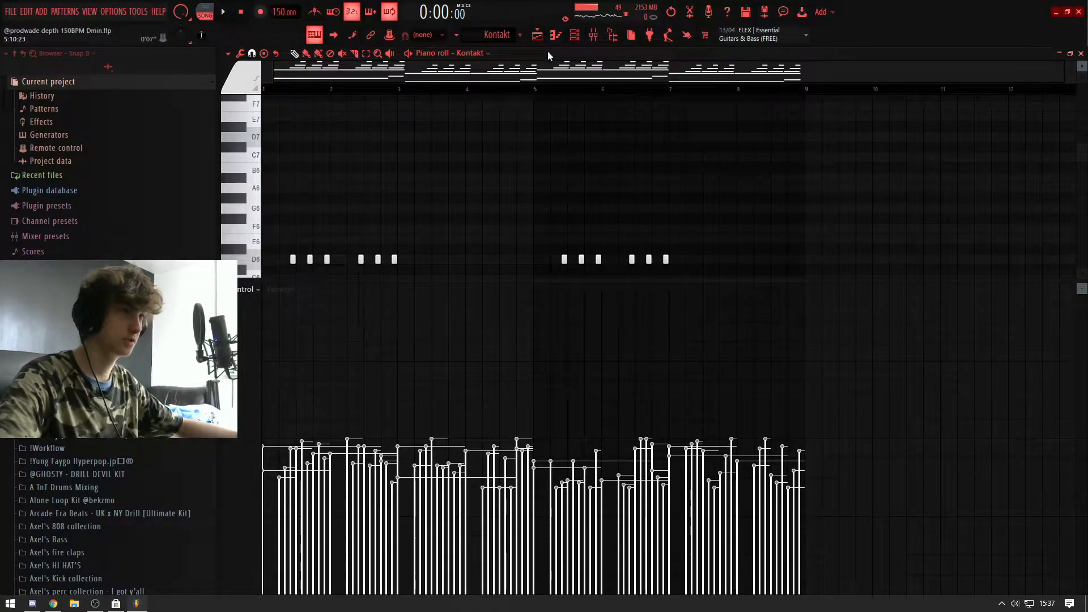
click(510, 36)
click(537, 67)
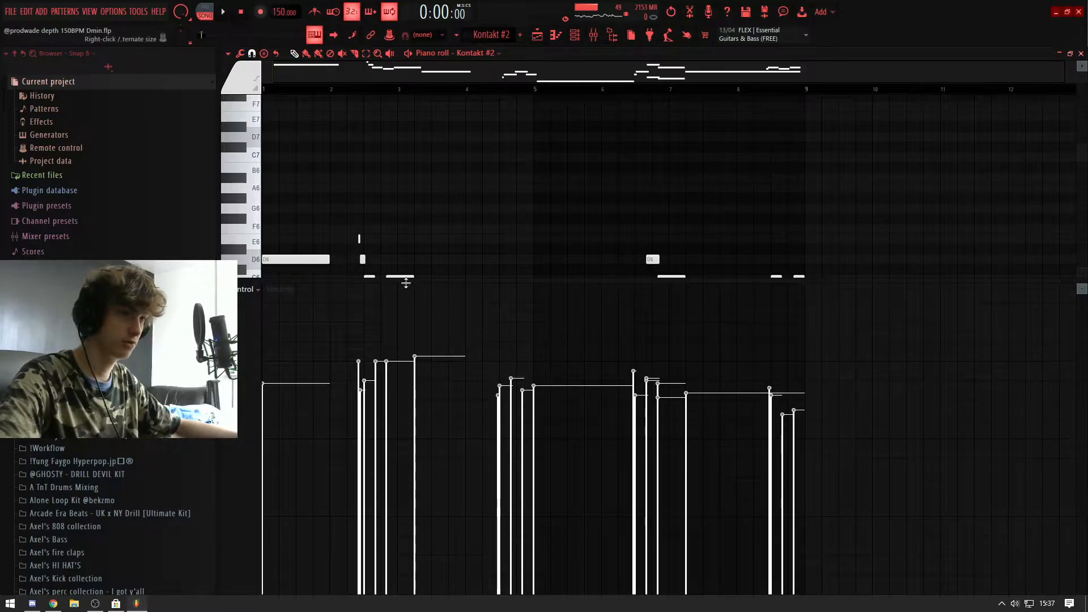
drag(397, 349, 421, 503)
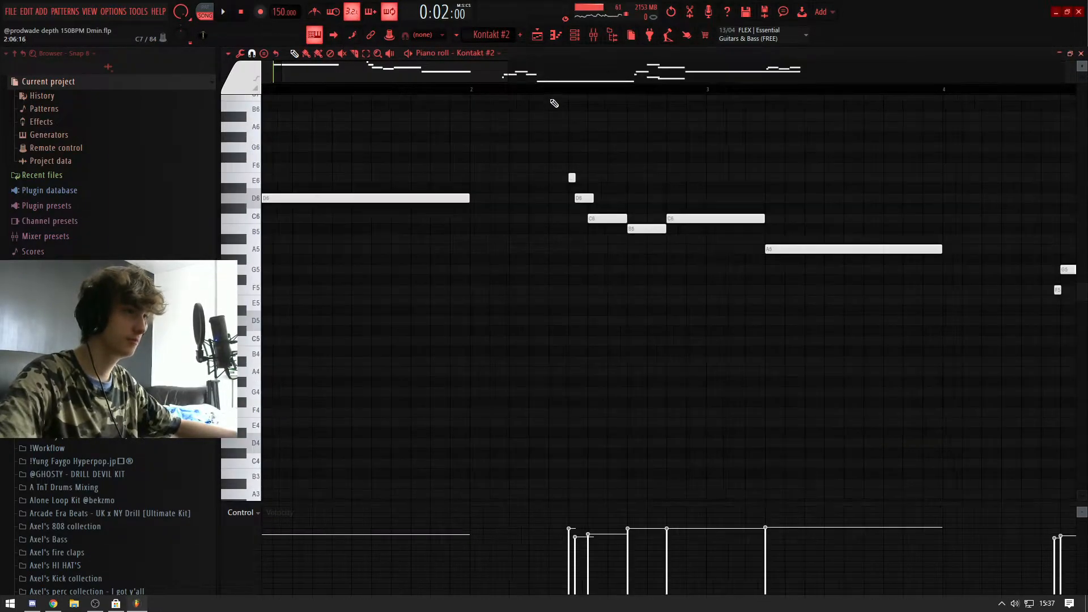
Step: Play the opening of the Kontakt #2 melody and examine the overlapping E6 and D6 notes in bar 2
key(space)
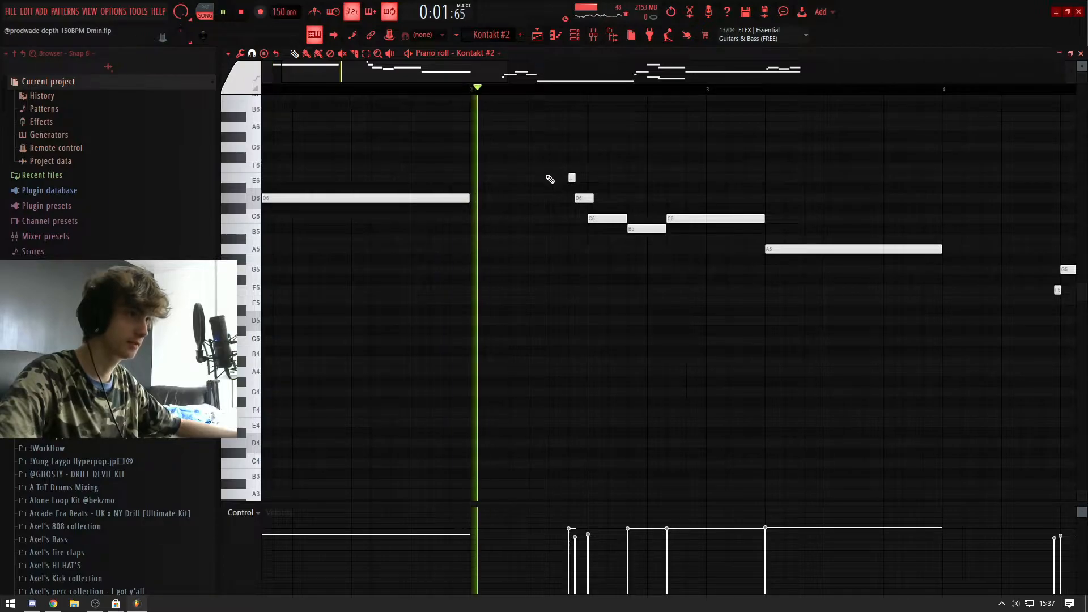
scroll(554, 188, up, 3)
key(space)
scroll(494, 111, up, 3)
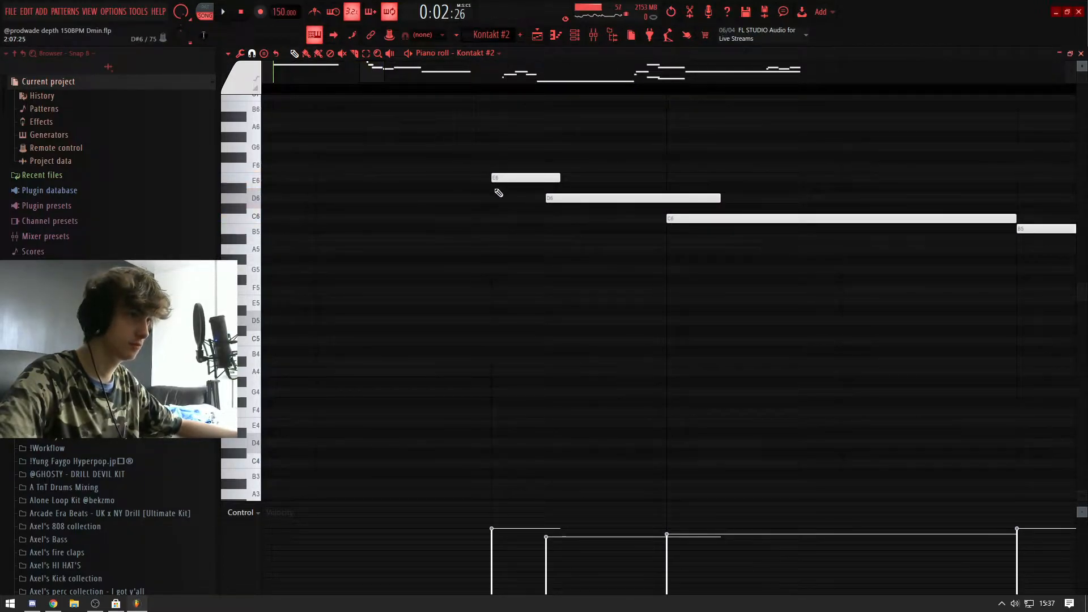
scroll(499, 192, down, 3)
scroll(492, 160, down, 4)
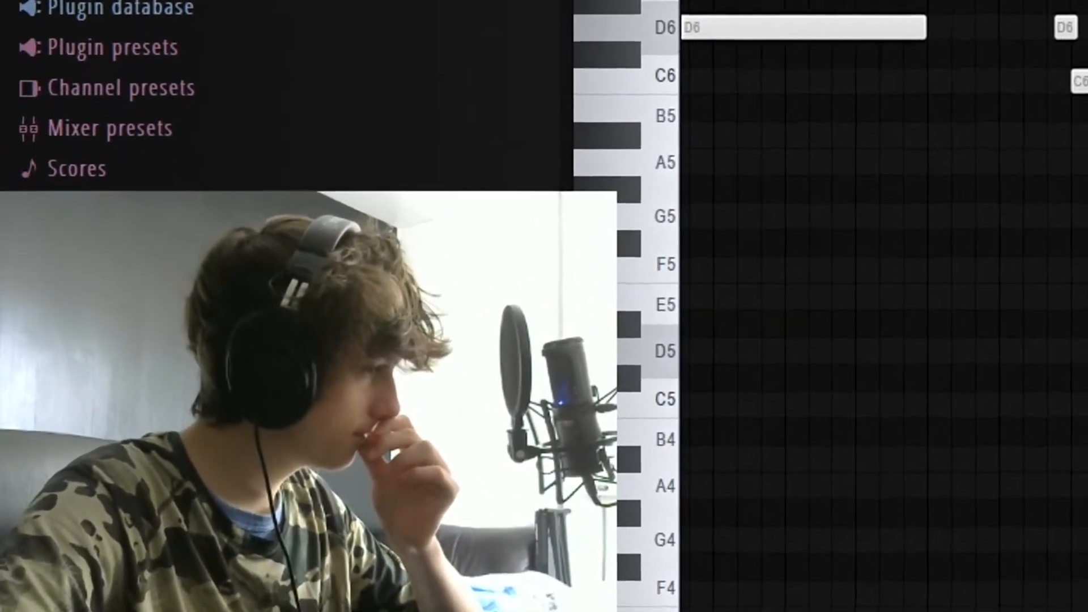
Step: Play the first Kontakt #2 phrase and examine the long A5 note in bar 3
key(space)
key(space)
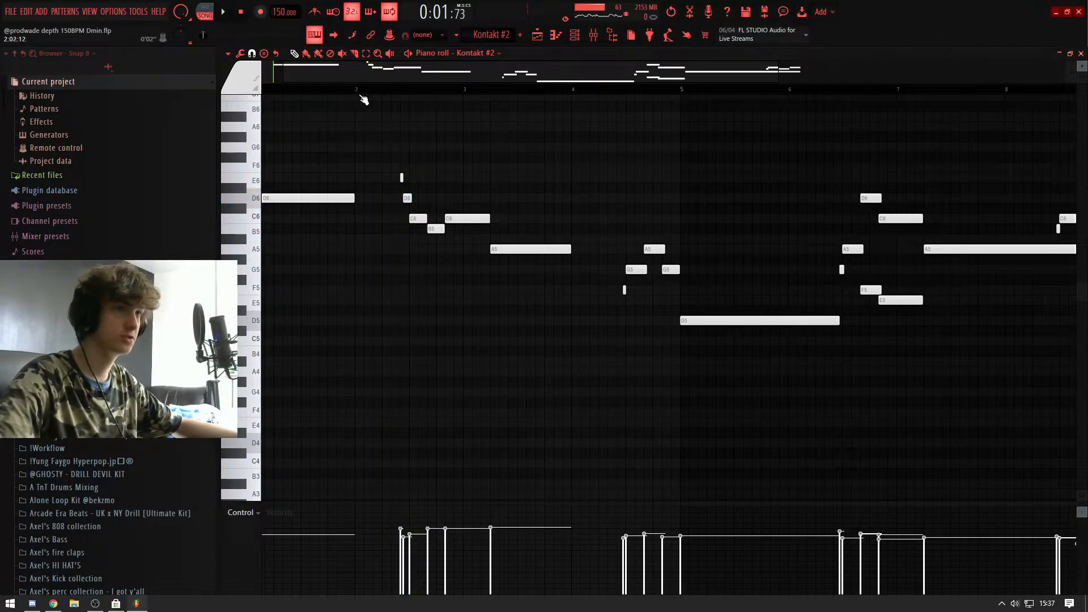
scroll(398, 156, down, 4)
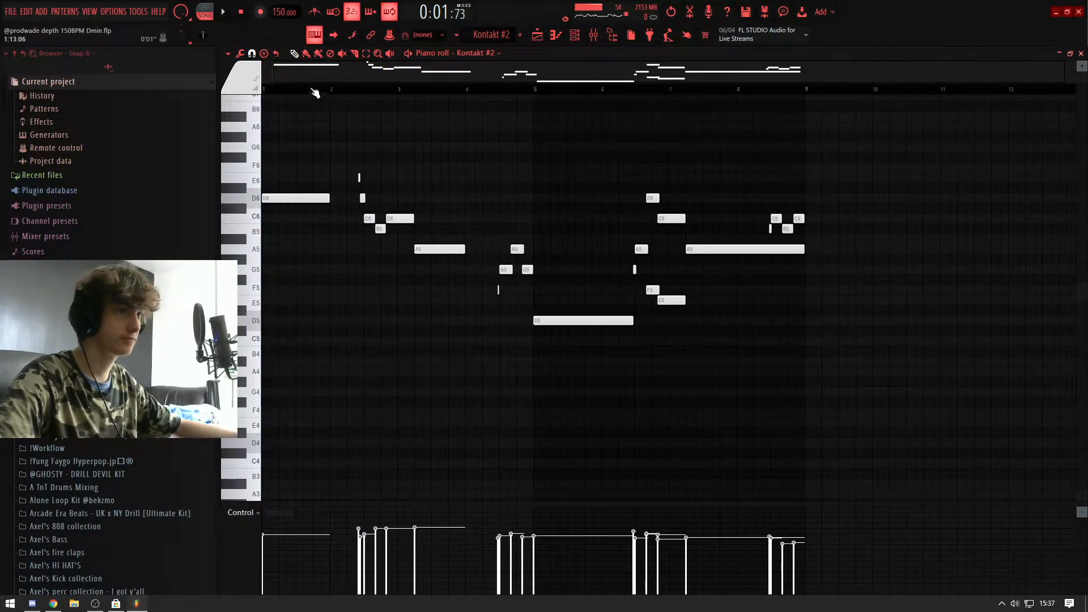
key(space)
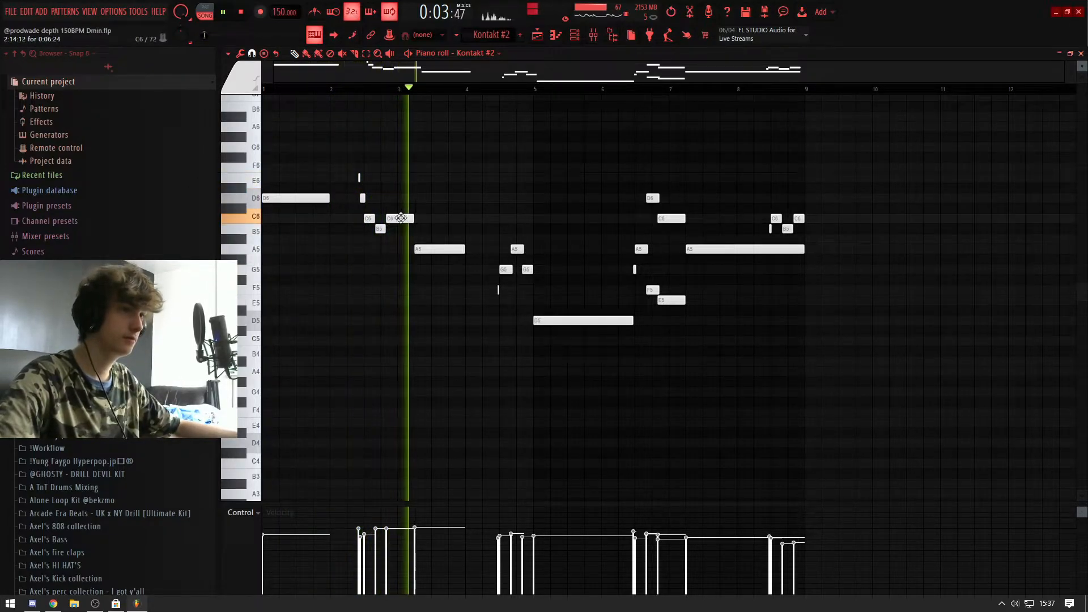
key(space)
scroll(408, 182, up, 5)
scroll(412, 117, down, 2)
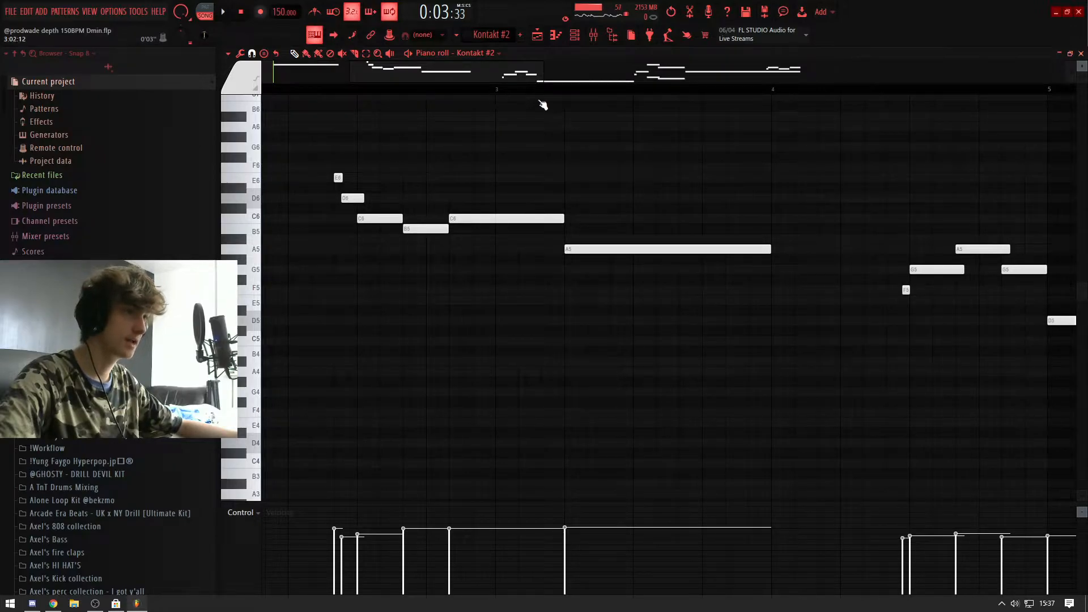
Step: Try the long A5 note at the start of bar 3, audition it, and return it to 3:05:00
click(575, 250)
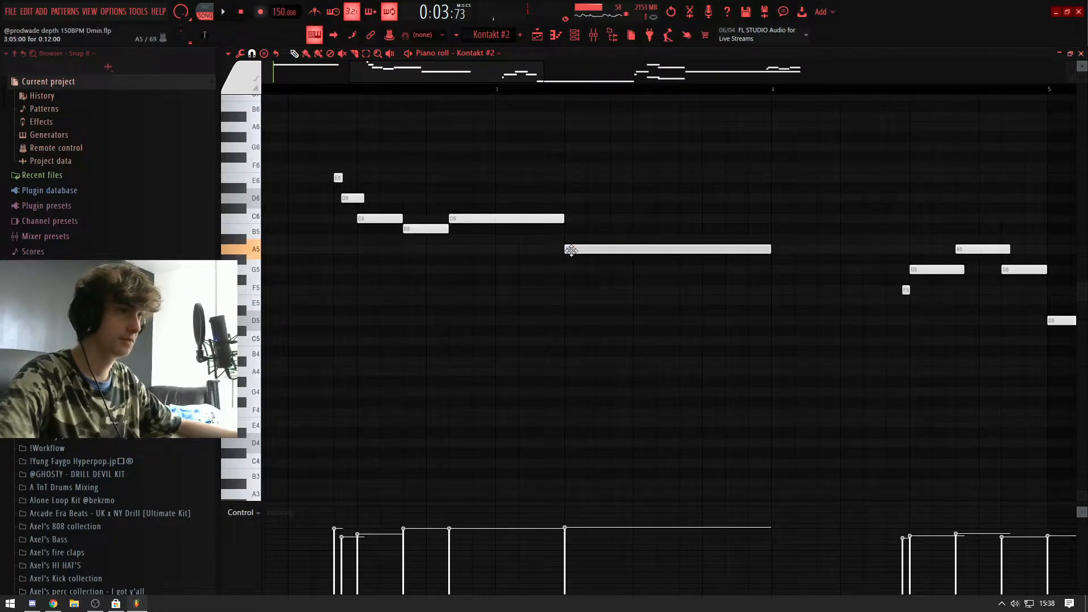
drag(571, 250, 502, 249)
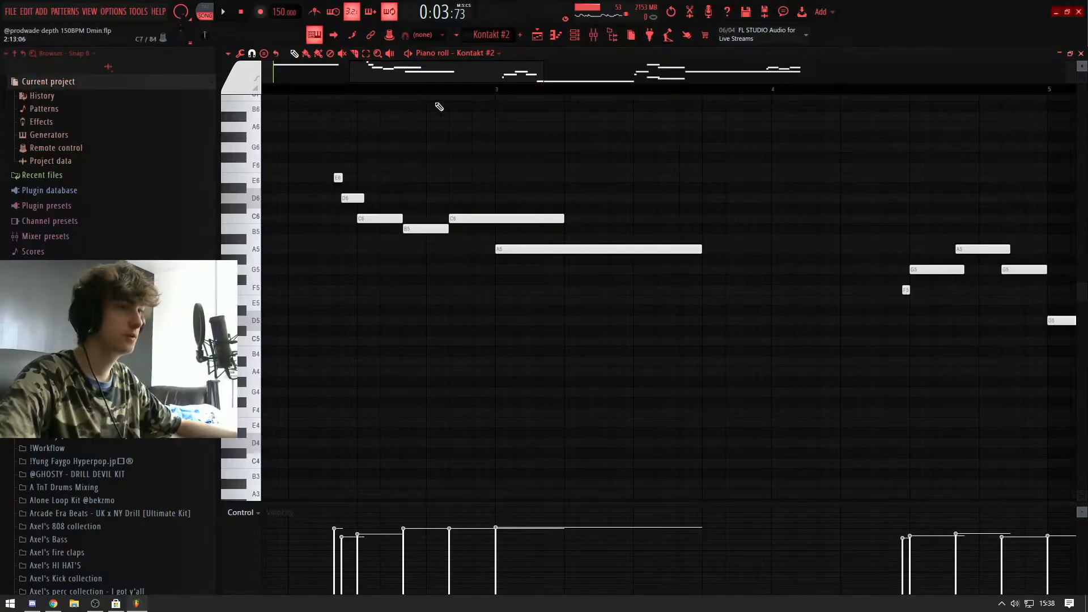
key(space)
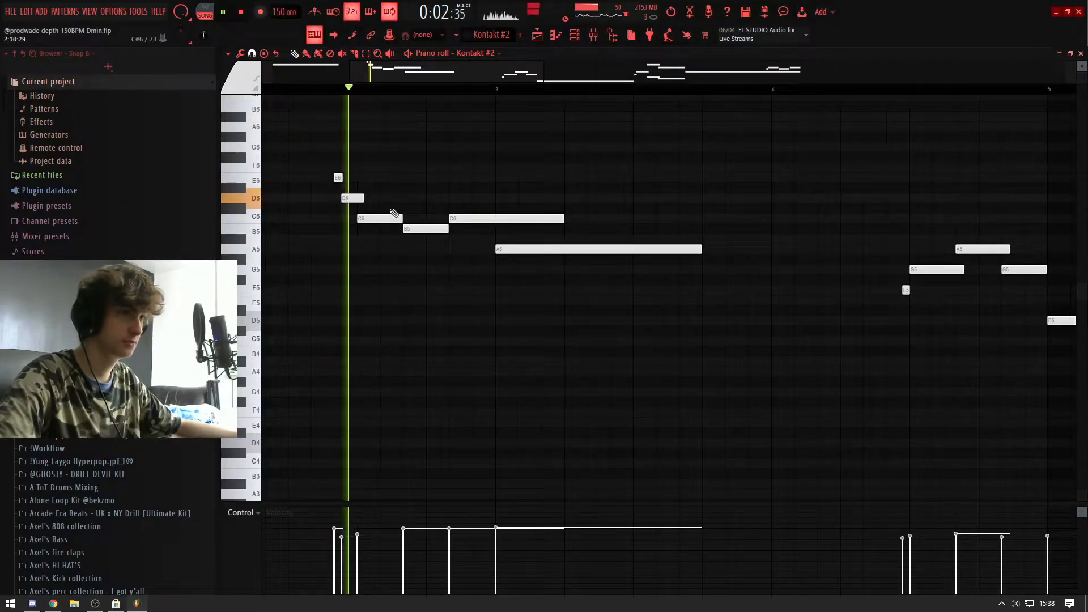
key(space)
drag(498, 250, 521, 250)
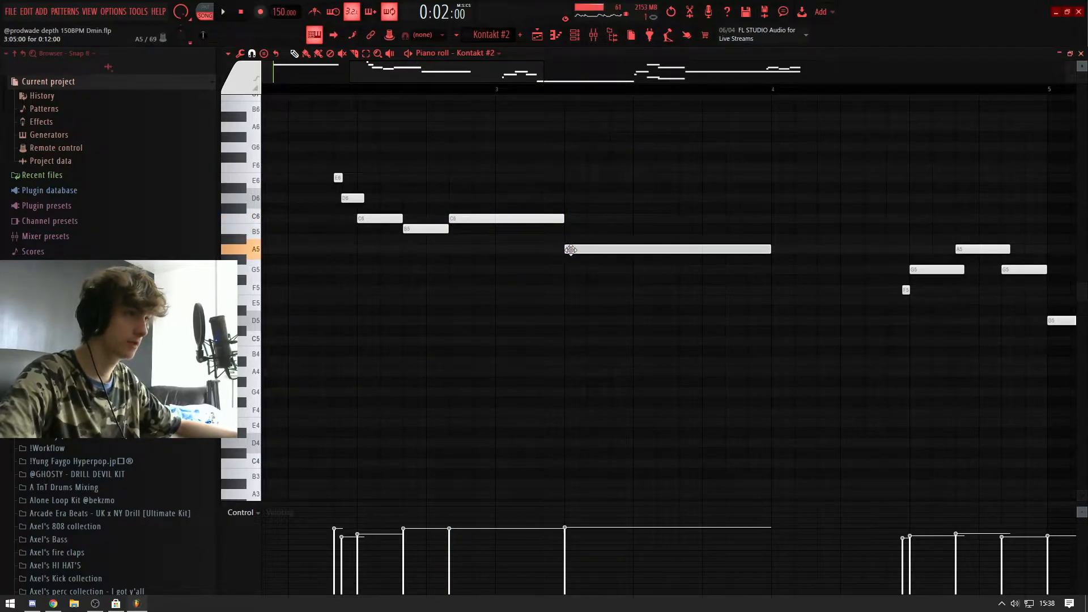
Step: Play the Kontakt #2 melody through to bar 8 and review its phrases in the piano roll
scroll(571, 250, down, 4)
scroll(532, 244, up, 2)
scroll(529, 243, down, 4)
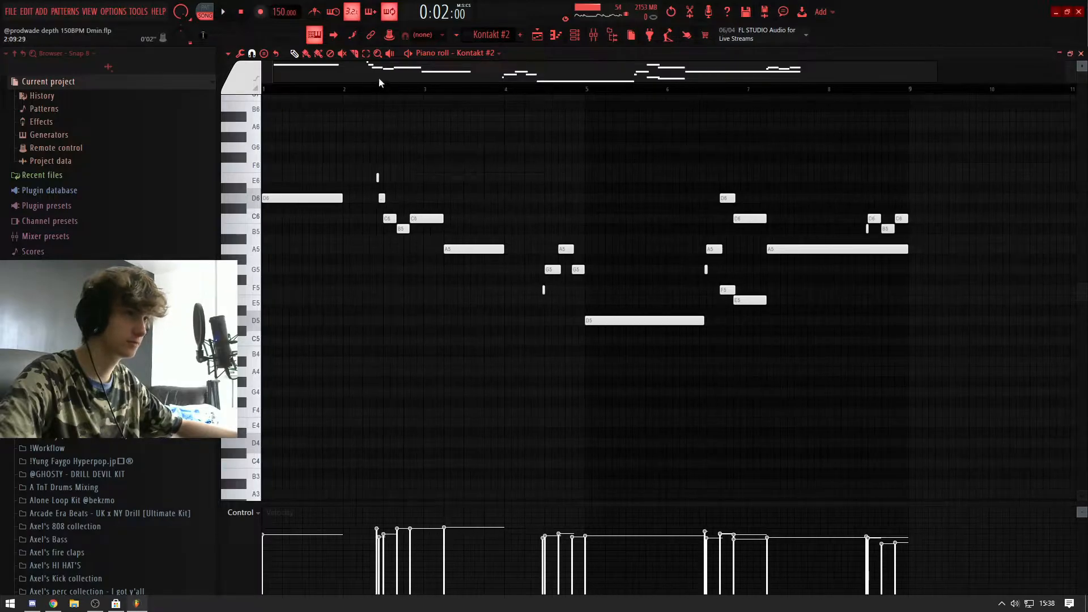
scroll(346, 97, up, 3)
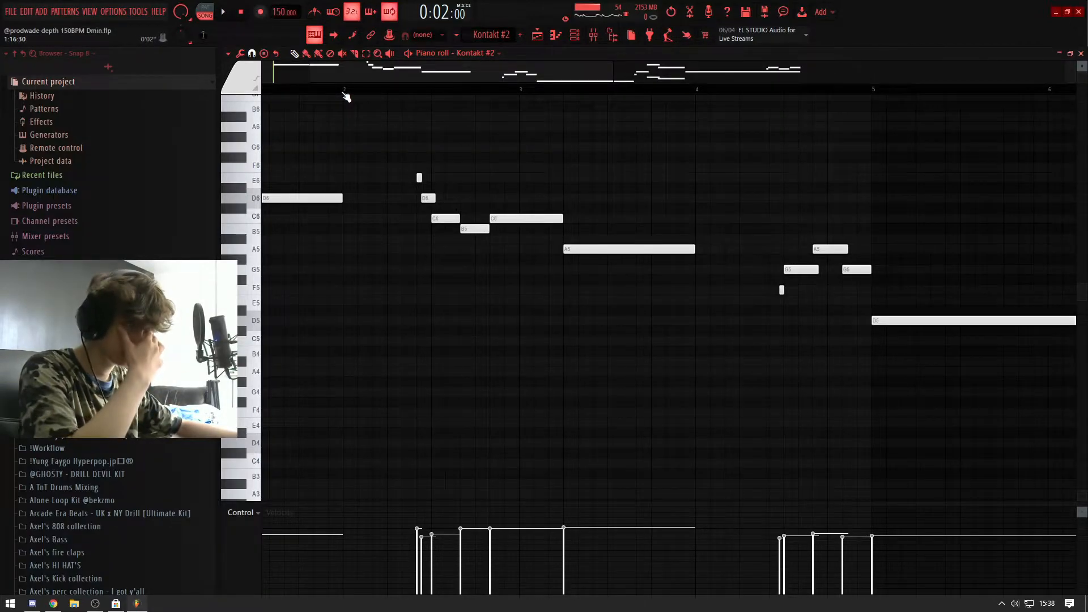
key(space)
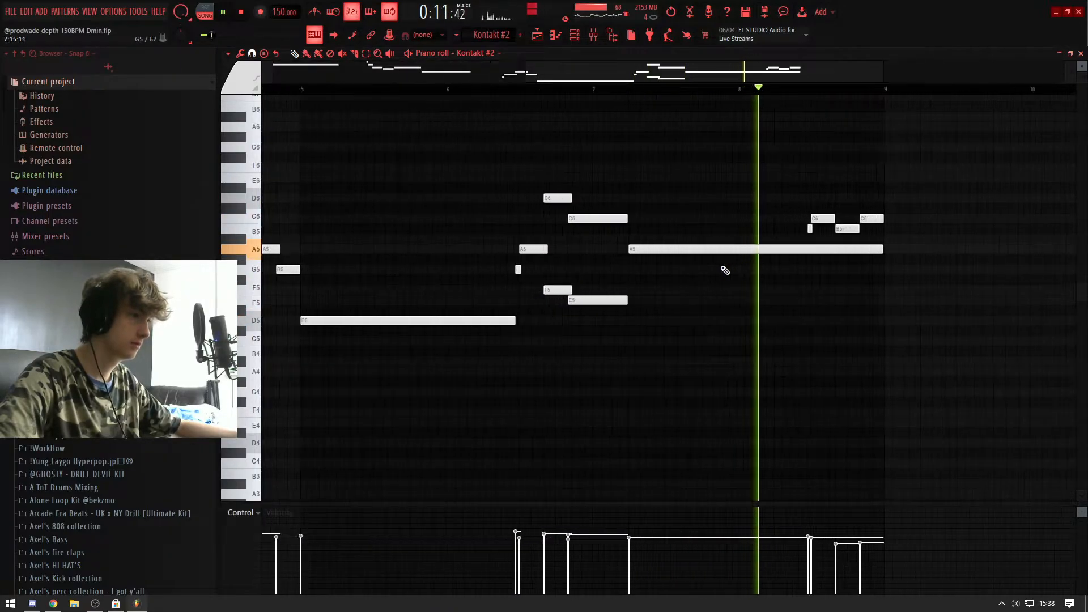
key(space)
Step: Show the mixer effects on MELODY track 22 and inspect the 33.3 RPM Vinyl preset in Ghz Wow Control 3
key(F9)
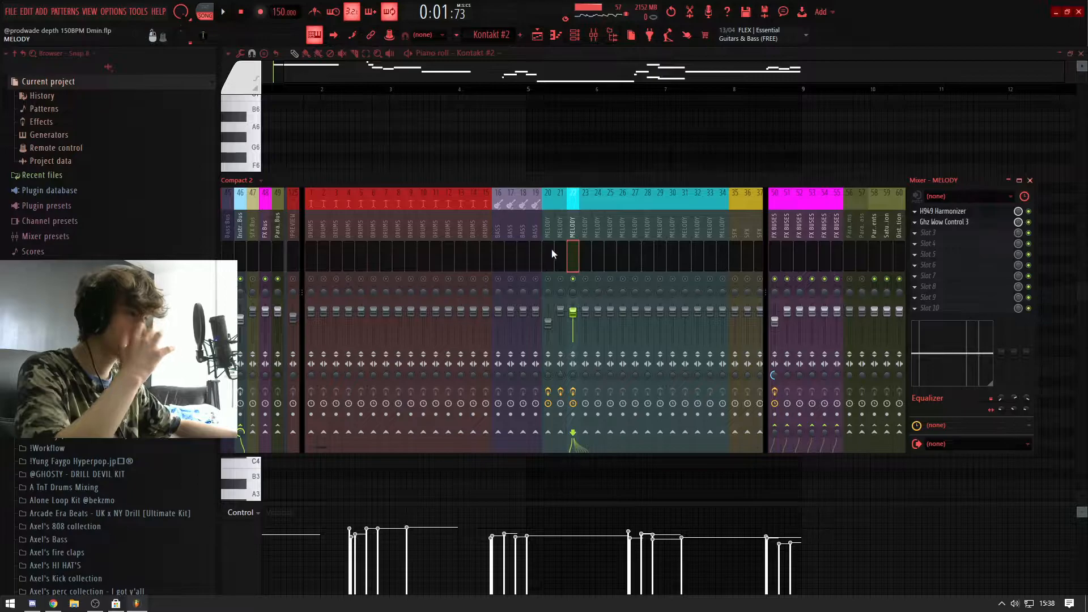
click(547, 253)
click(573, 252)
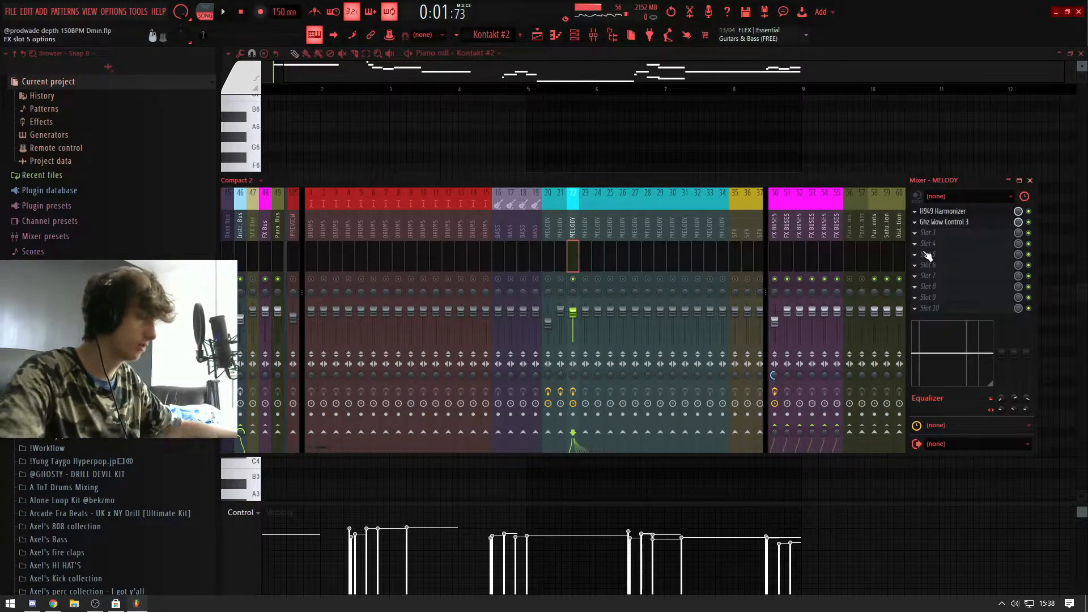
click(943, 211)
click(946, 222)
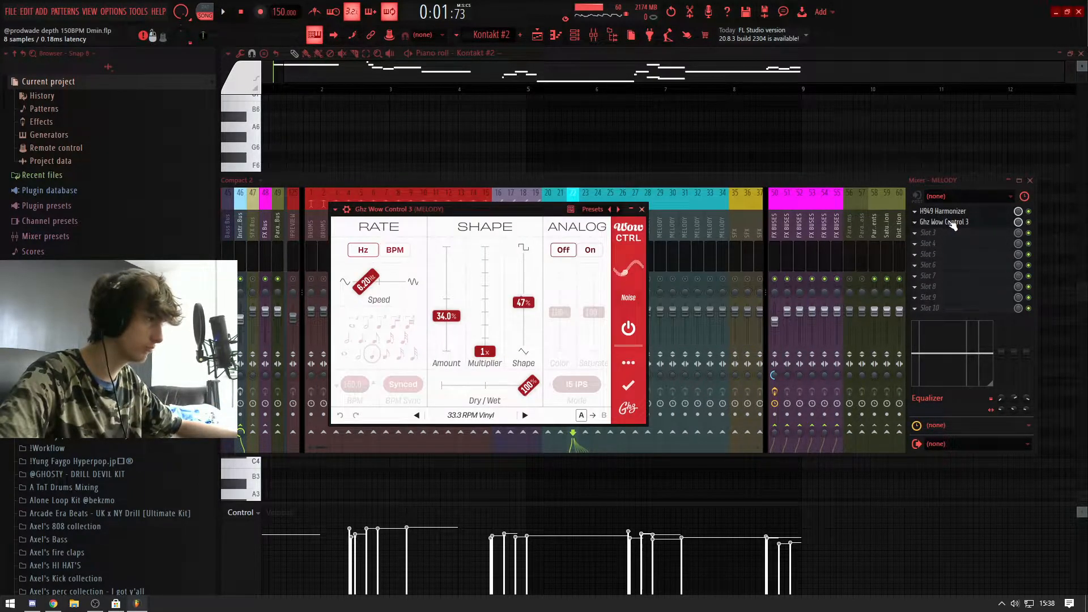
click(954, 224)
Step: Open the H949 Harmonizer on MELODY track 22 and inspect its pitch ratio and mix settings
click(943, 212)
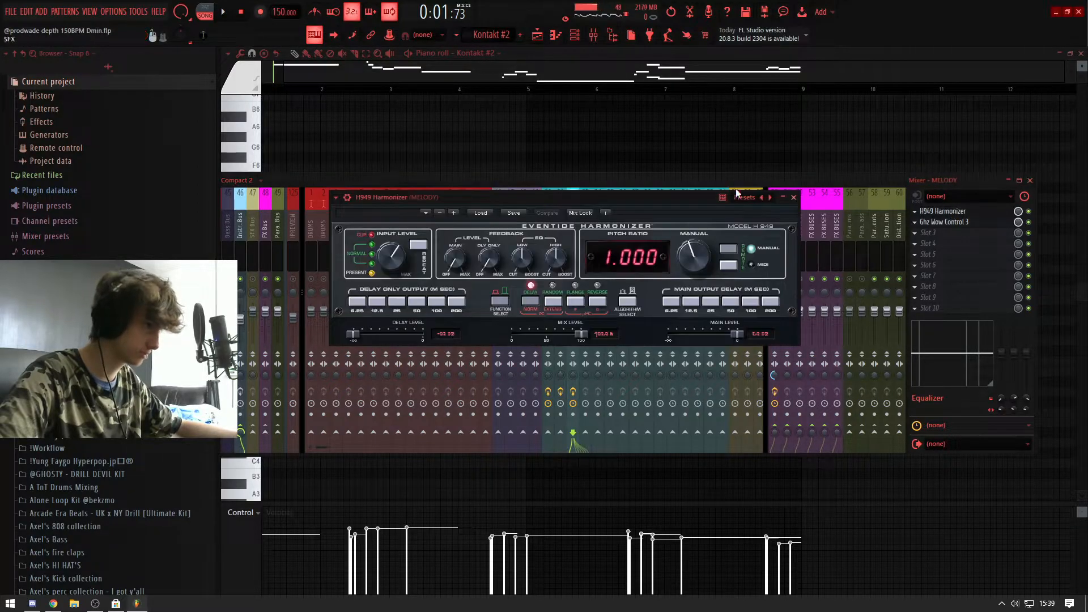
drag(593, 194, 568, 207)
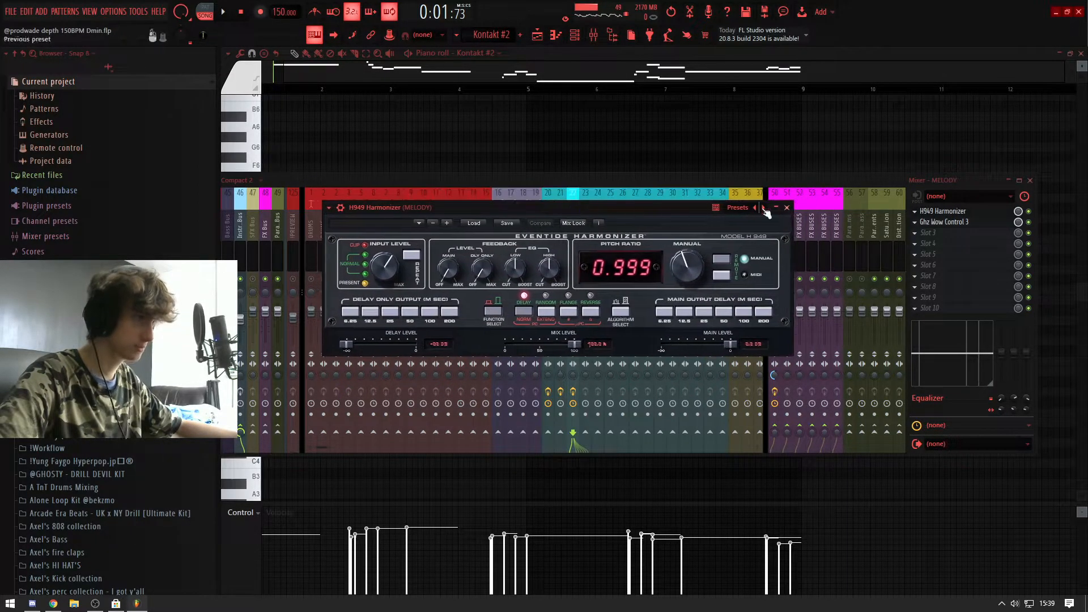
drag(661, 208, 692, 209)
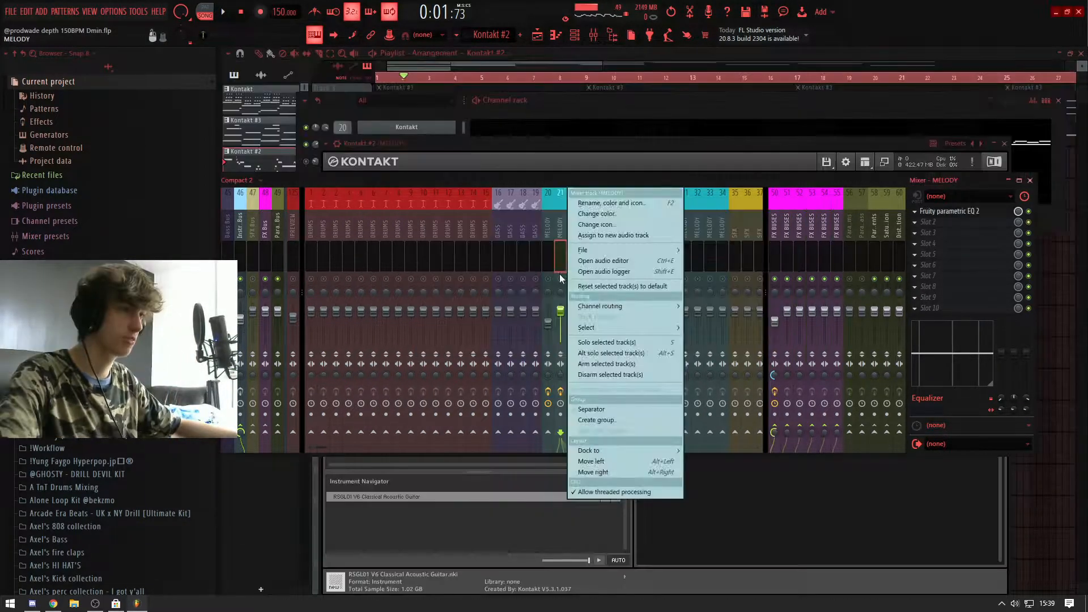
Step: Solo MELODY track 21 in the mixer and open the Kontakt #3 instrument during playback
click(563, 282)
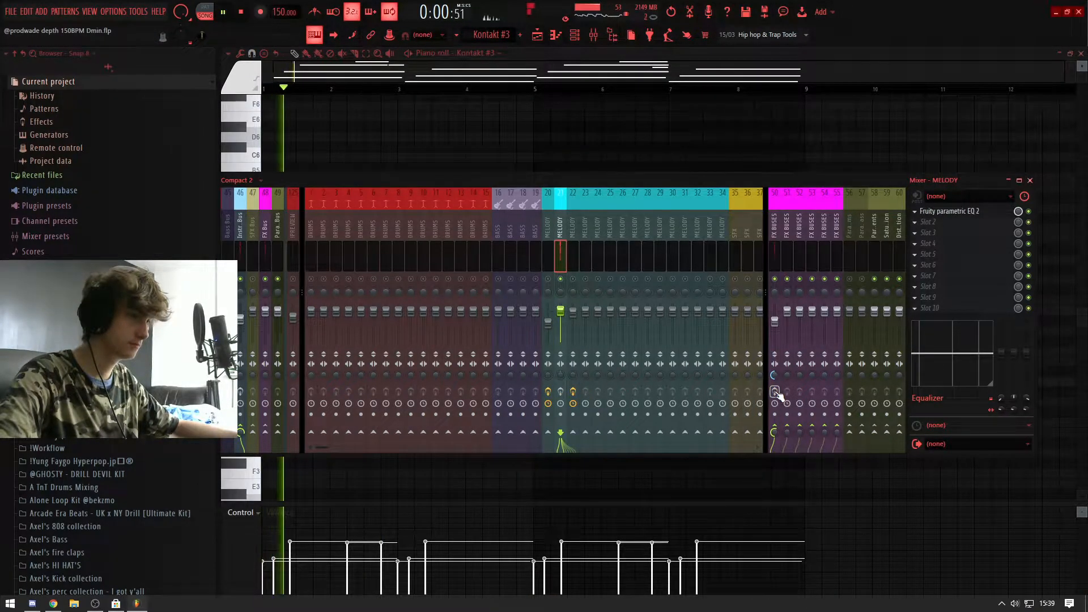
key(F6)
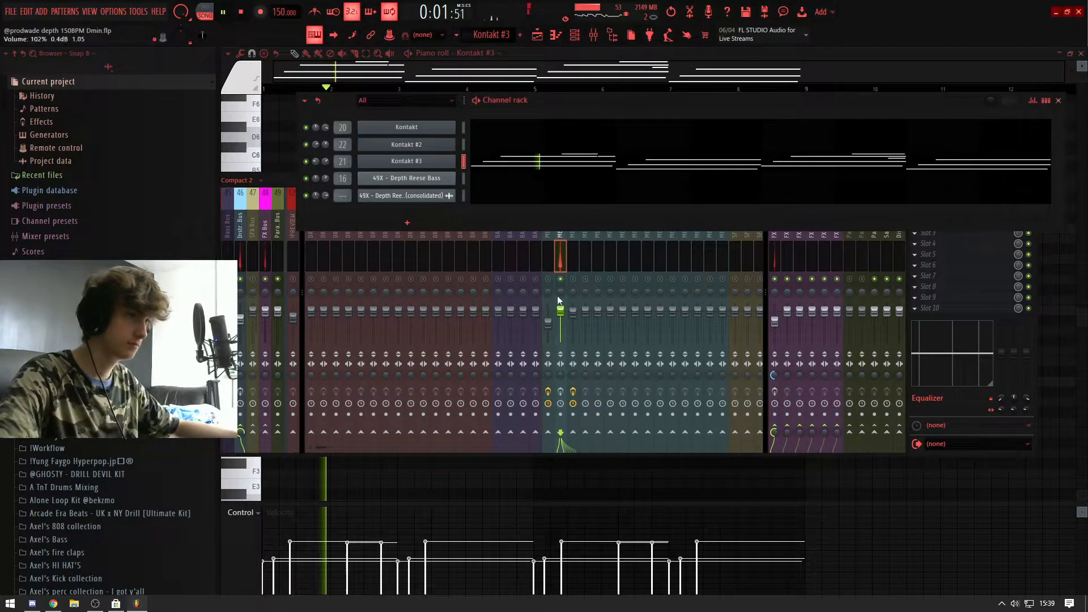
click(427, 166)
Step: Examine the Felt Grand Piano - Mics instrument in Kontakt #3 and look through the Kontakt library list
drag(601, 144, 617, 126)
click(289, 161)
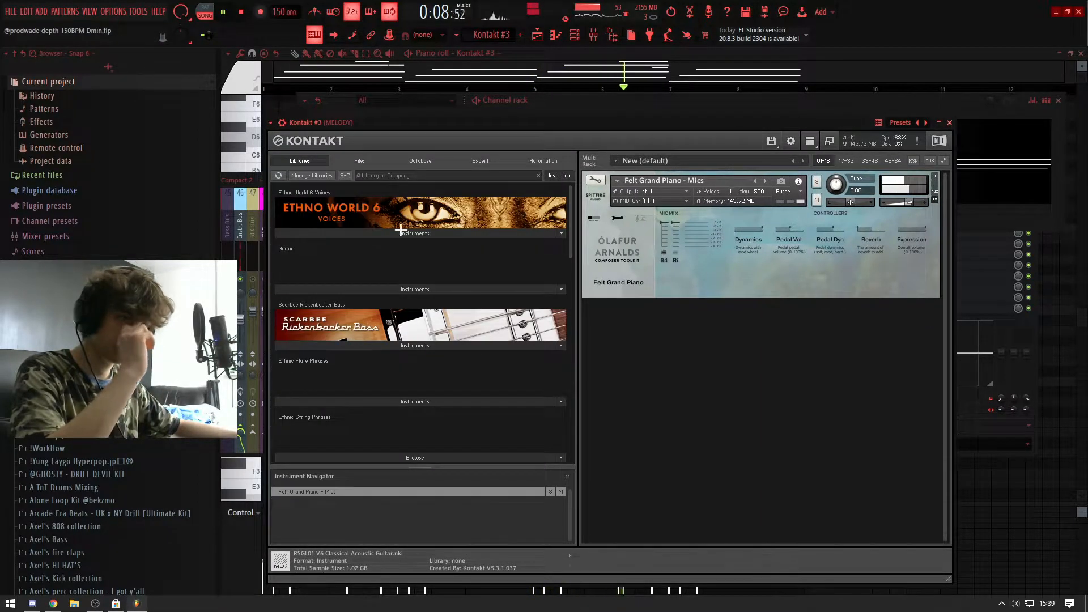
scroll(413, 287, down, 2)
scroll(414, 288, up, 2)
scroll(413, 287, down, 8)
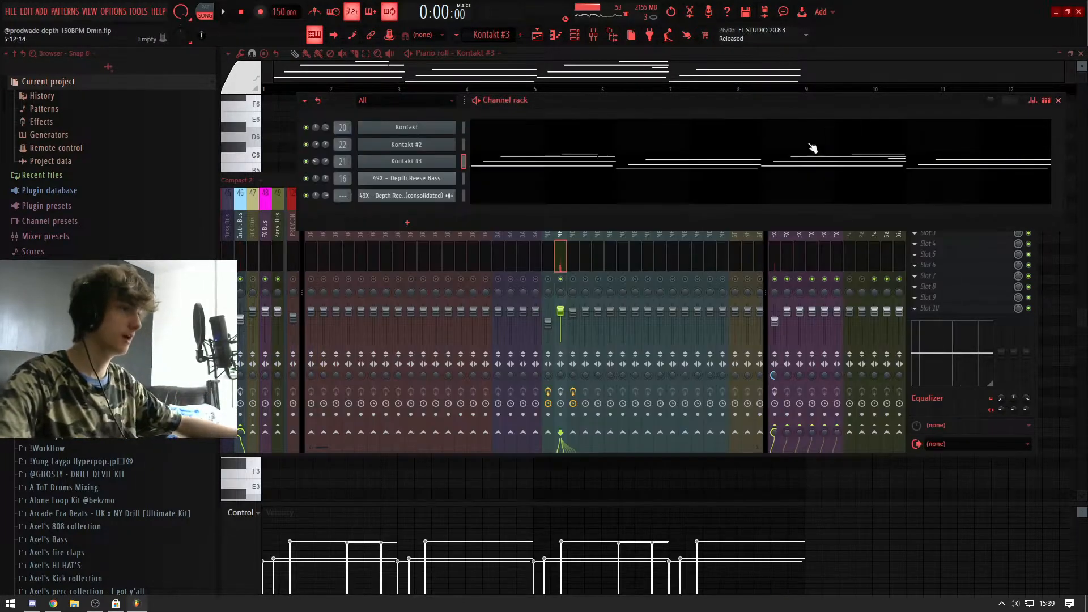
Step: Review the Kontakt #3 notes, moving the first F5 note down an octave and back up again
click(291, 139)
scroll(311, 199, down, 3)
scroll(264, 272, up, 3)
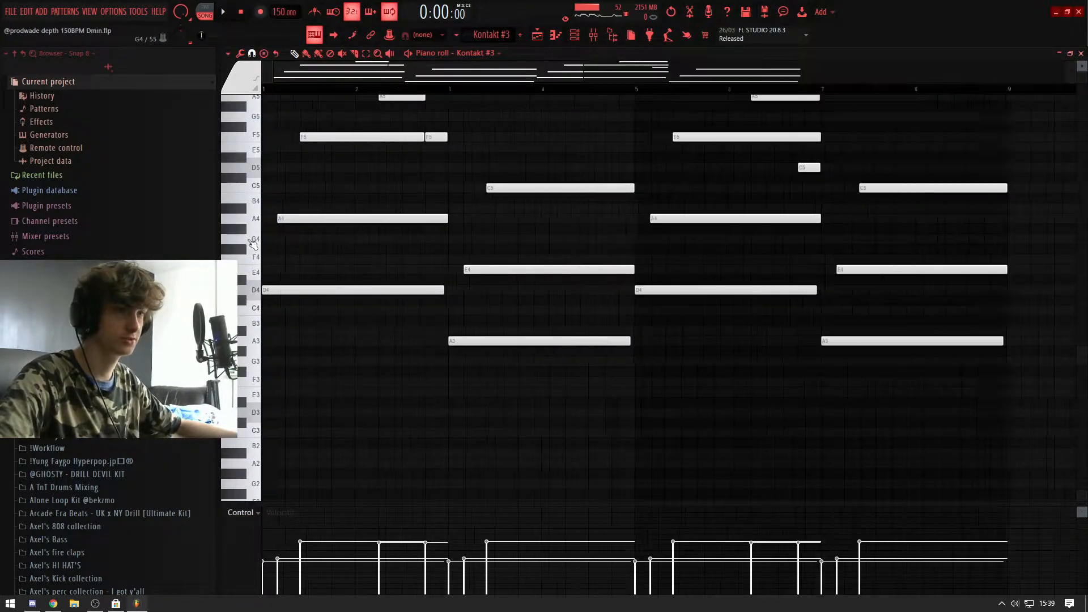
scroll(265, 237, up, 1)
ctrl+click(325, 170)
key(ctrl+Down)
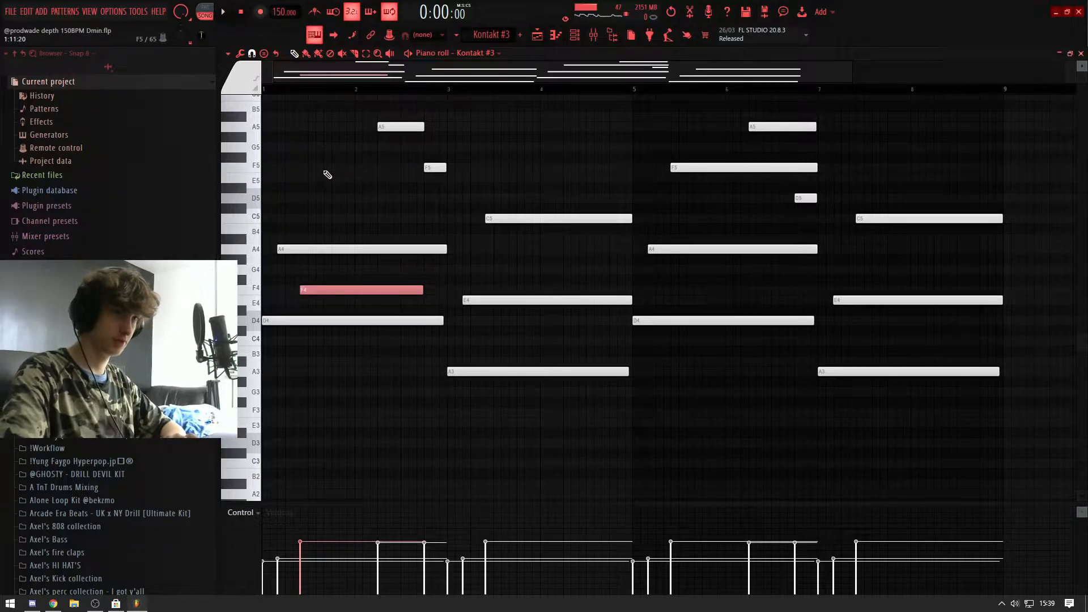
key(ctrl+Up)
Step: Check the Fruity parametric EQ 2 on MELODY track 21 and remove it from the first effect slot
key(F9)
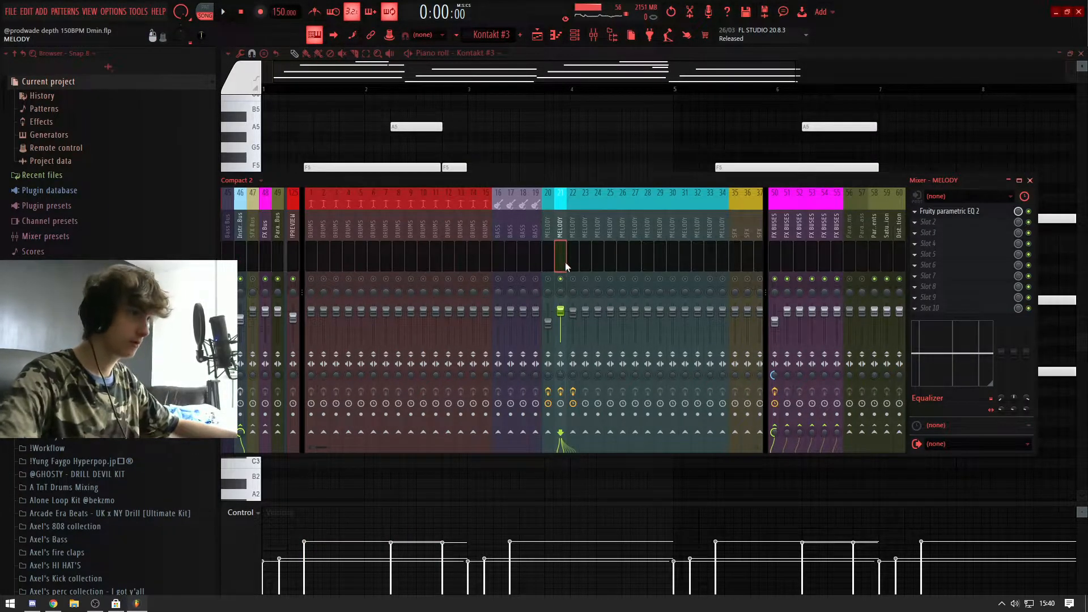
click(980, 213)
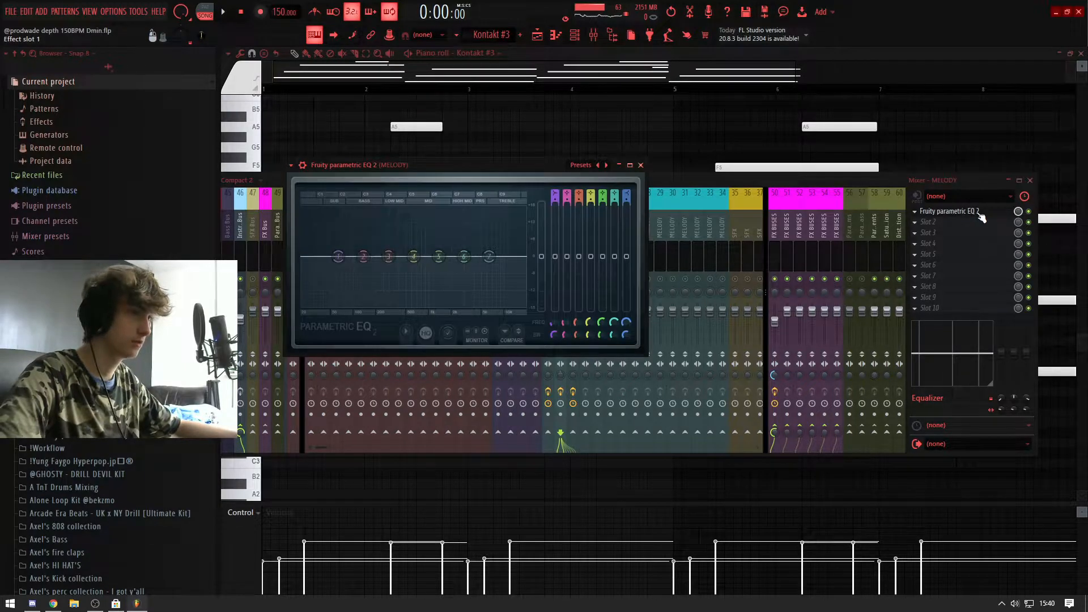
click(914, 210)
click(925, 231)
click(925, 230)
click(934, 206)
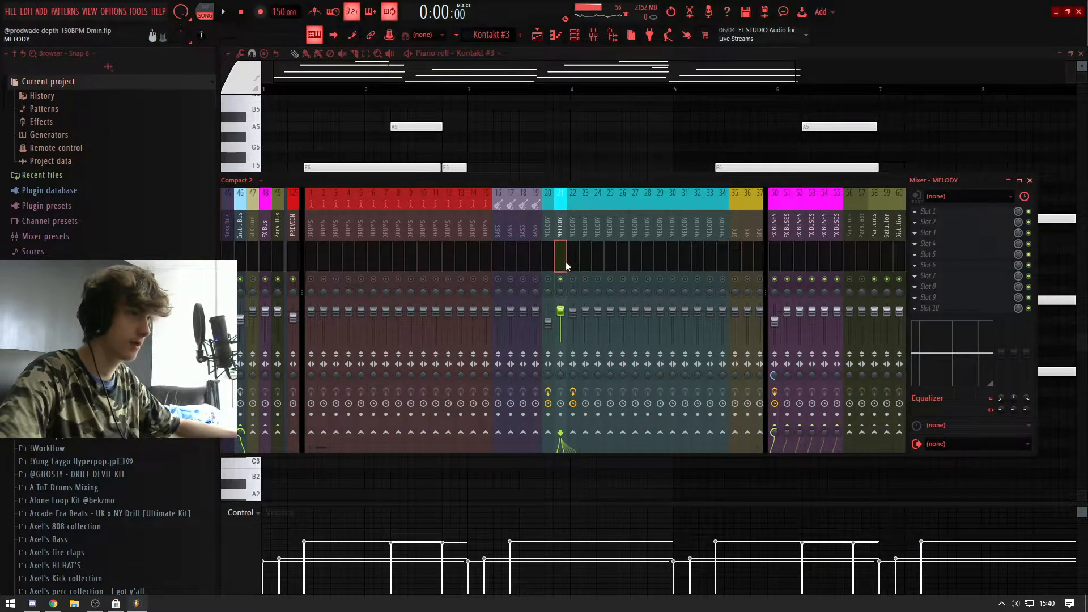
Step: Select FX BUSES track 50 and try raising its volume to 125% during playback
click(778, 265)
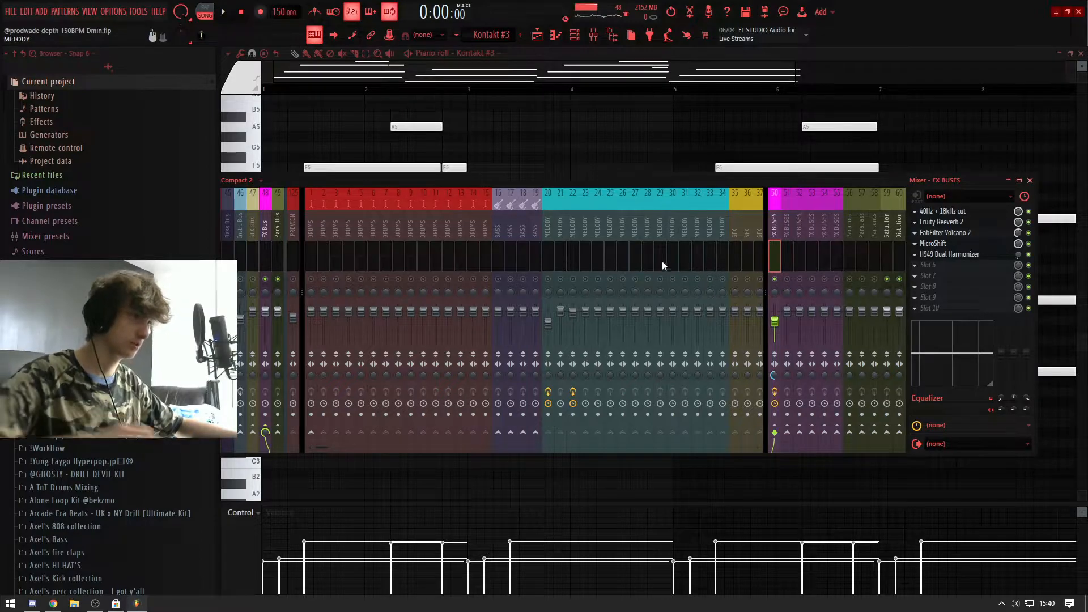
key(space)
drag(774, 321, 773, 297)
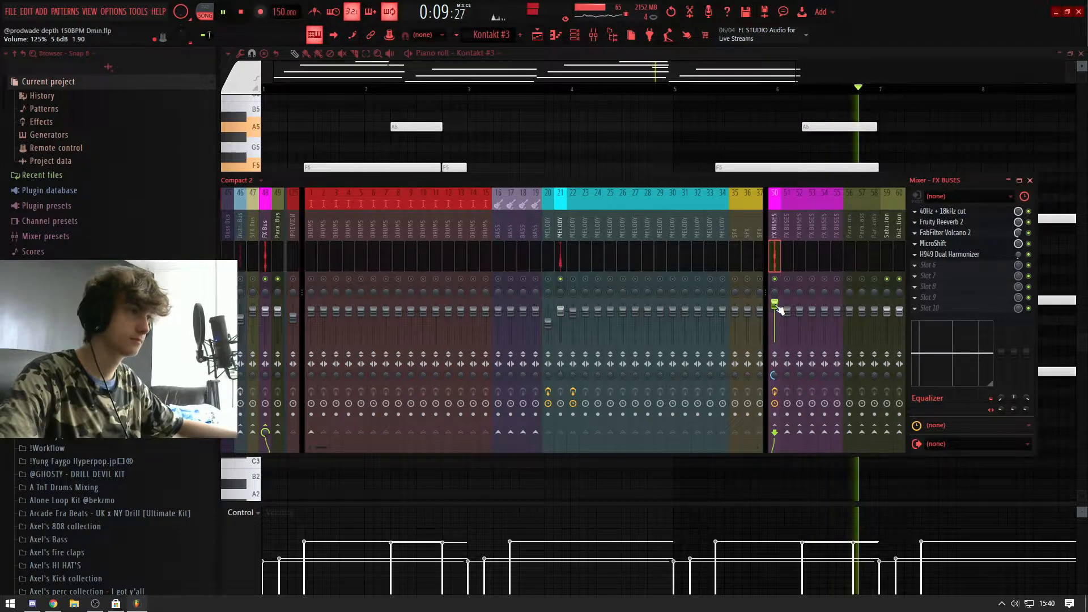
key(space)
drag(776, 303, 777, 310)
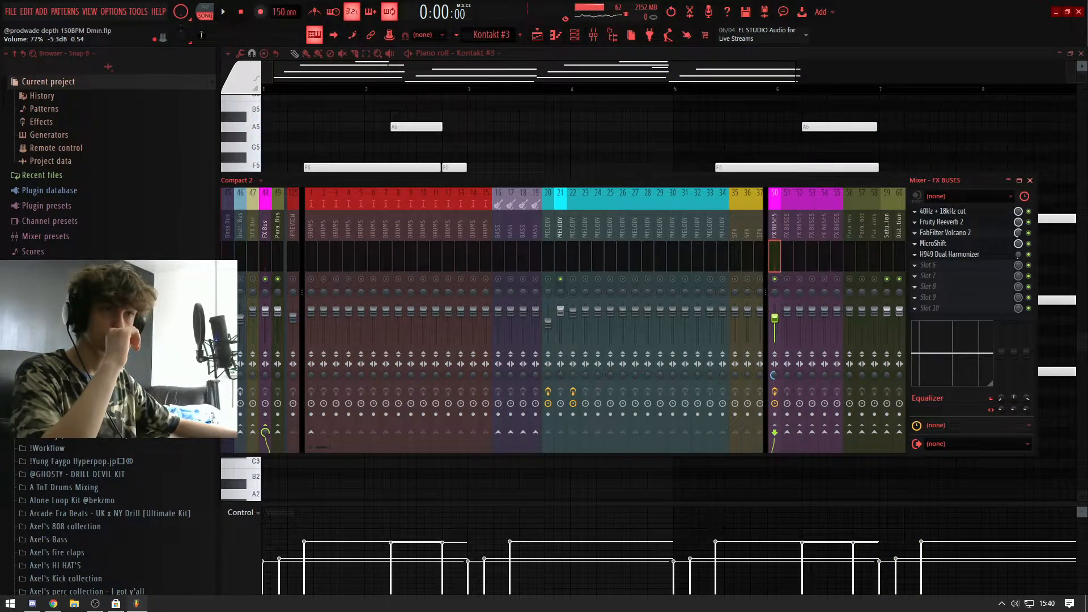
Step: Inspect the 40Hz + 18kHz cut EQ and FabFilter Volcano 2 on FX BUSES track 50, bypassing and re-enabling Volcano 2 during playback
click(955, 213)
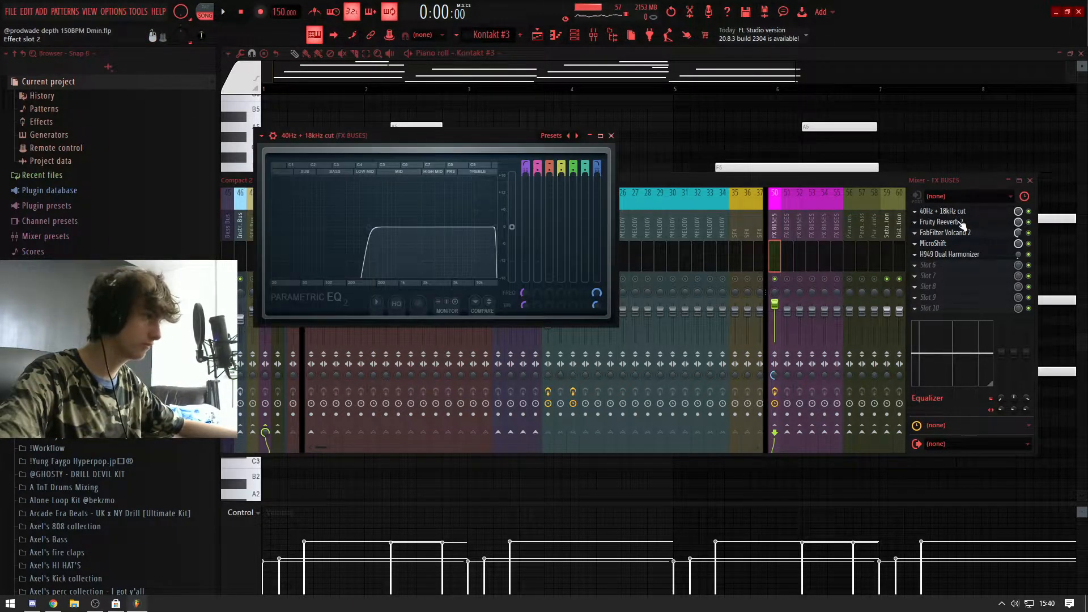
click(955, 233)
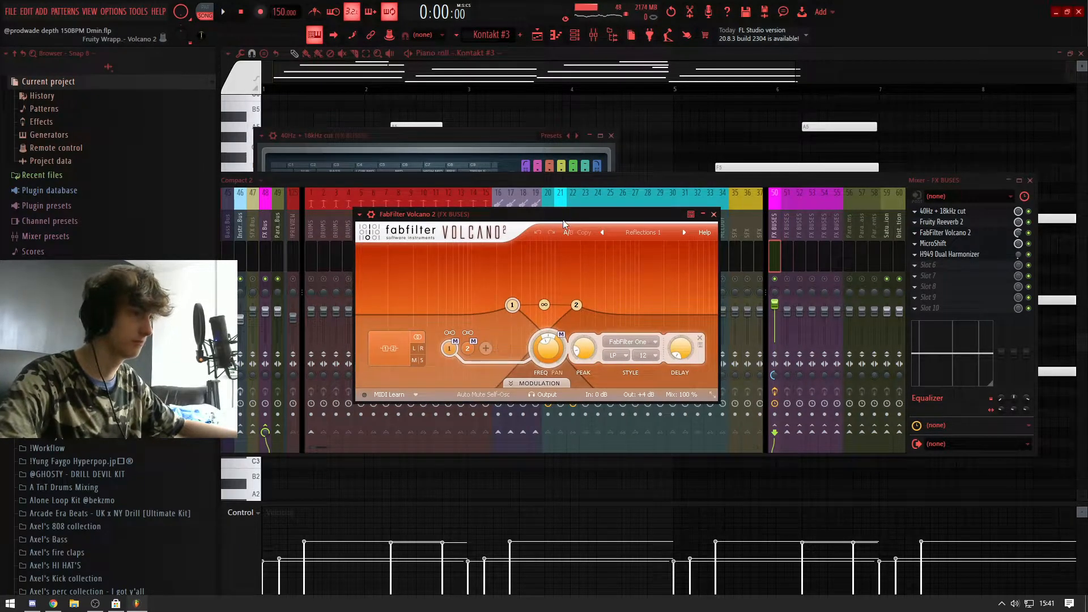
key(space)
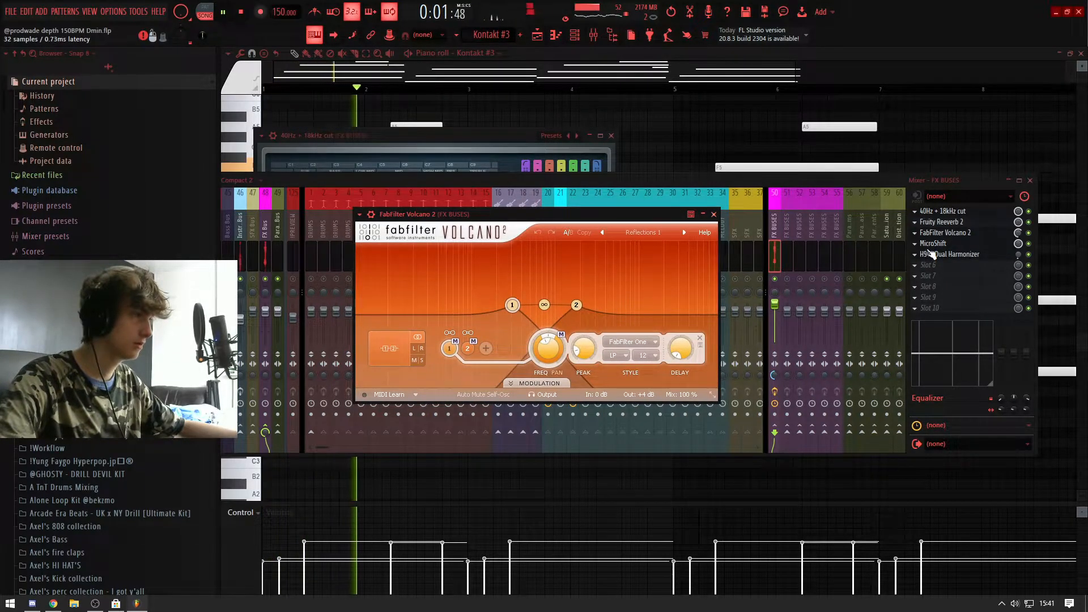
click(1029, 232)
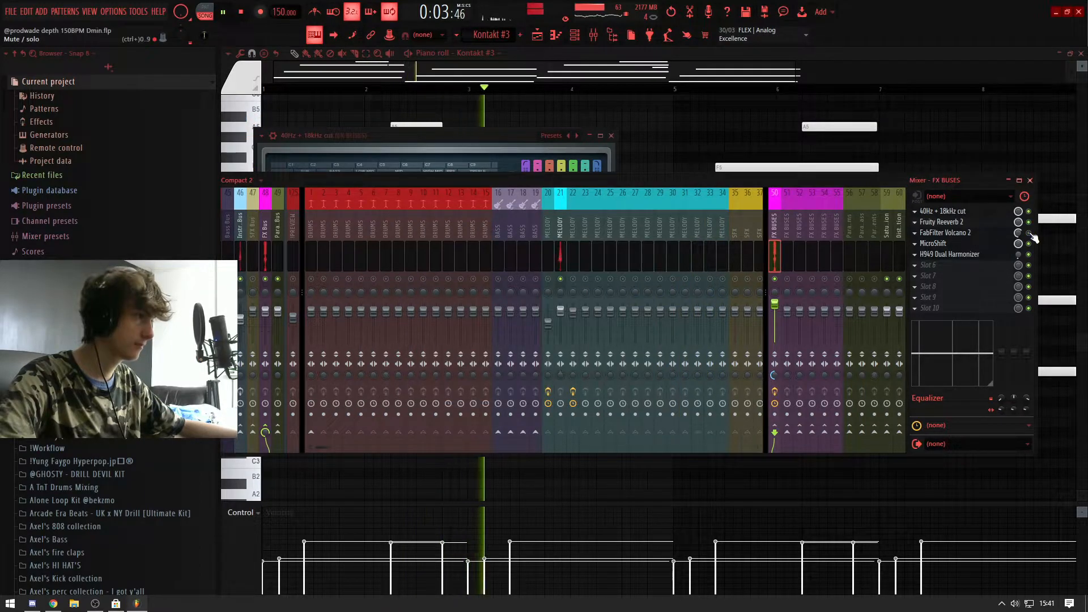
click(1029, 233)
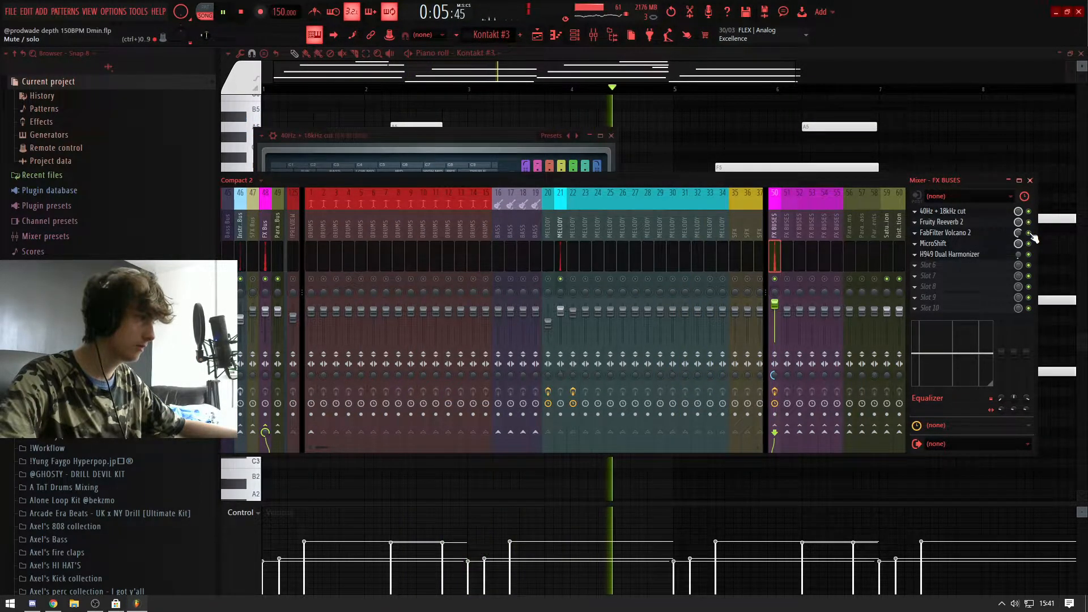
key(space)
Step: Inspect MicroShift and the Snowfall preset in H949 Dual Harmonizer on FX BUSES track 50, and close both plugins
click(995, 245)
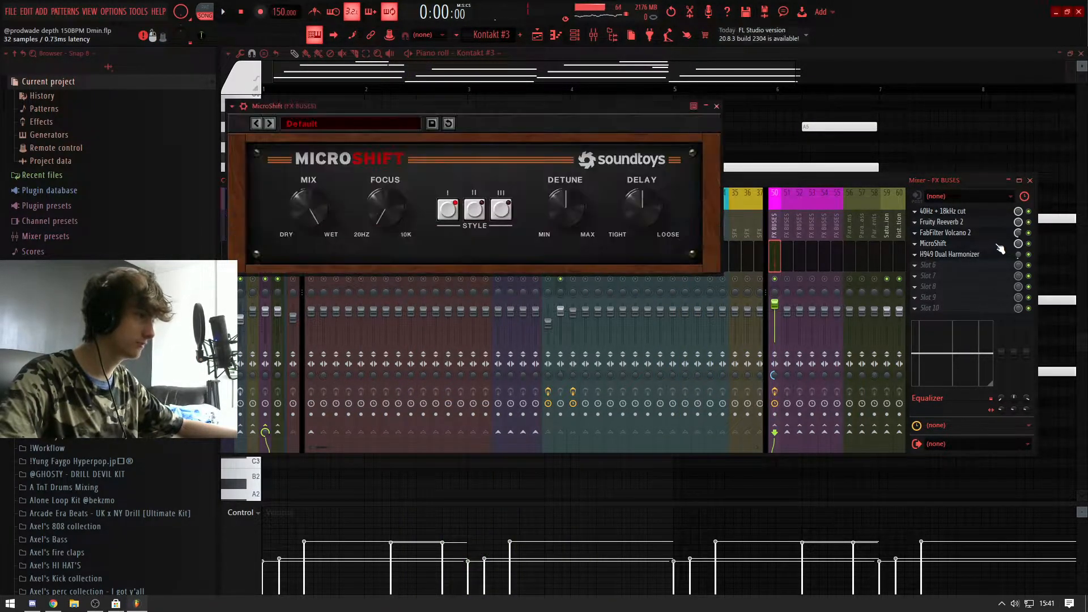
click(959, 255)
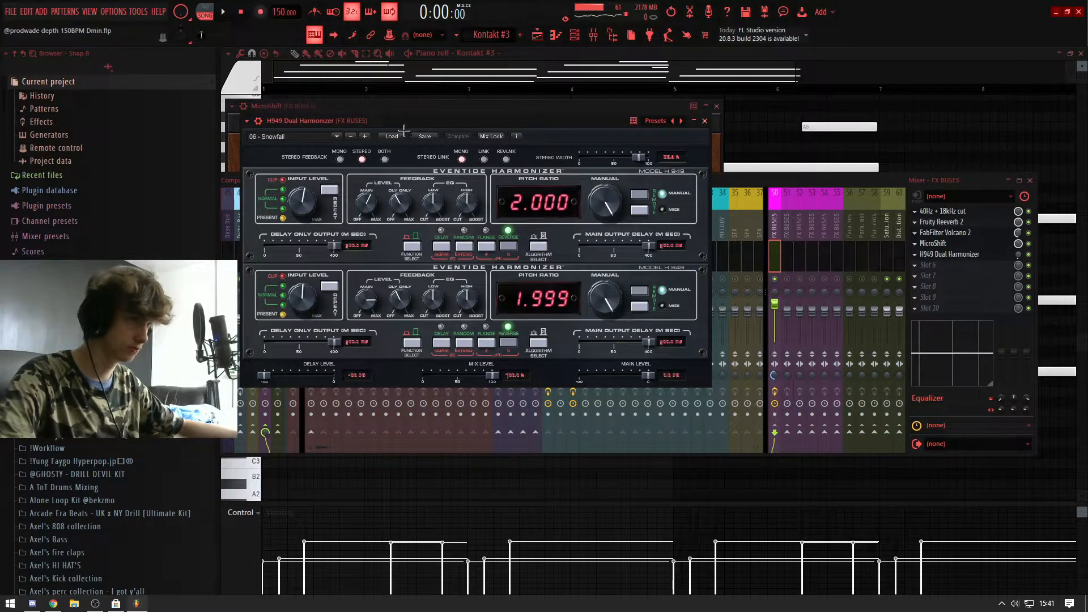
click(705, 120)
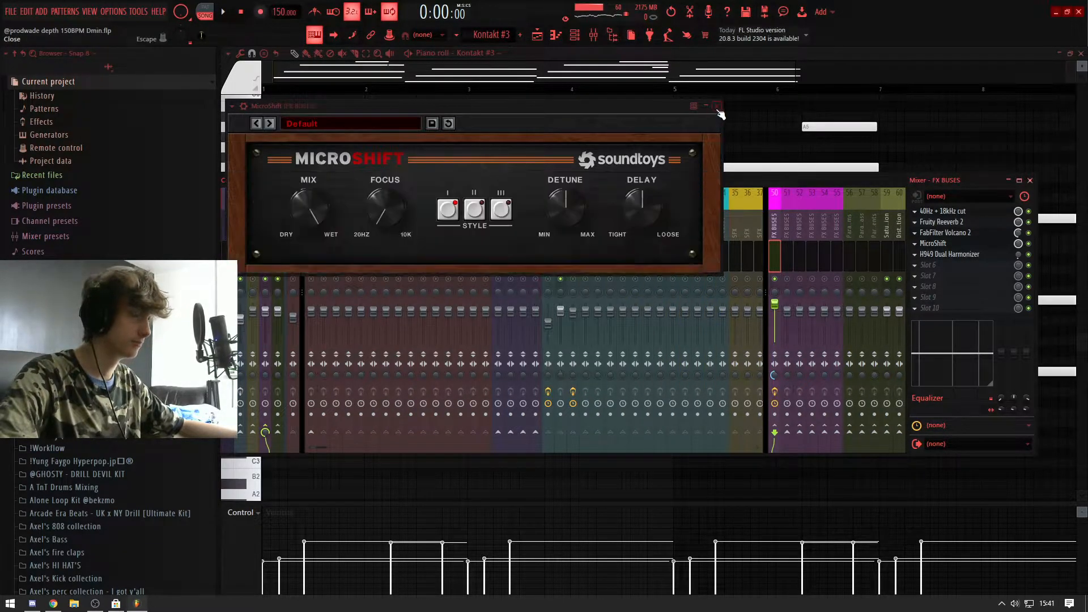
click(716, 106)
Step: Unsolo the mixer tracks and return to the playlist showing the melody clips
right_click(774, 279)
right_click(775, 279)
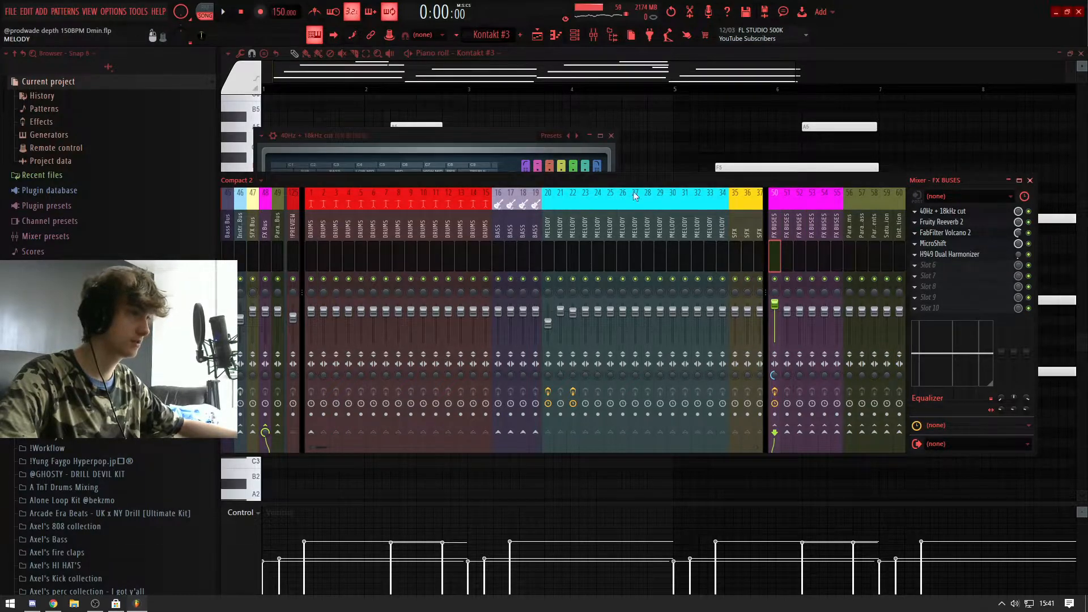
key(F5)
key(F9)
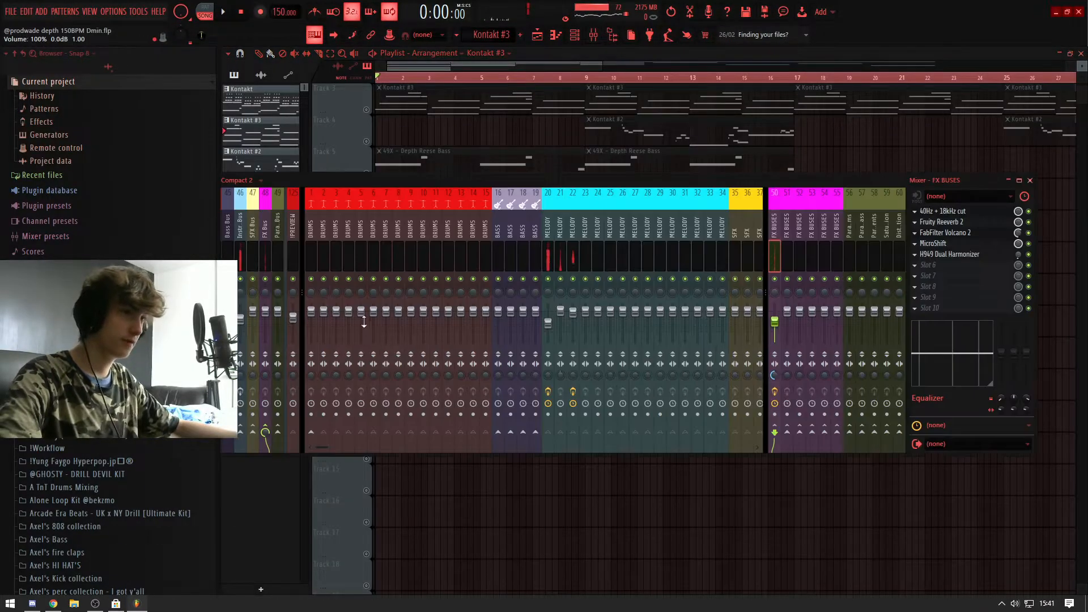
key(F9)
key(F6)
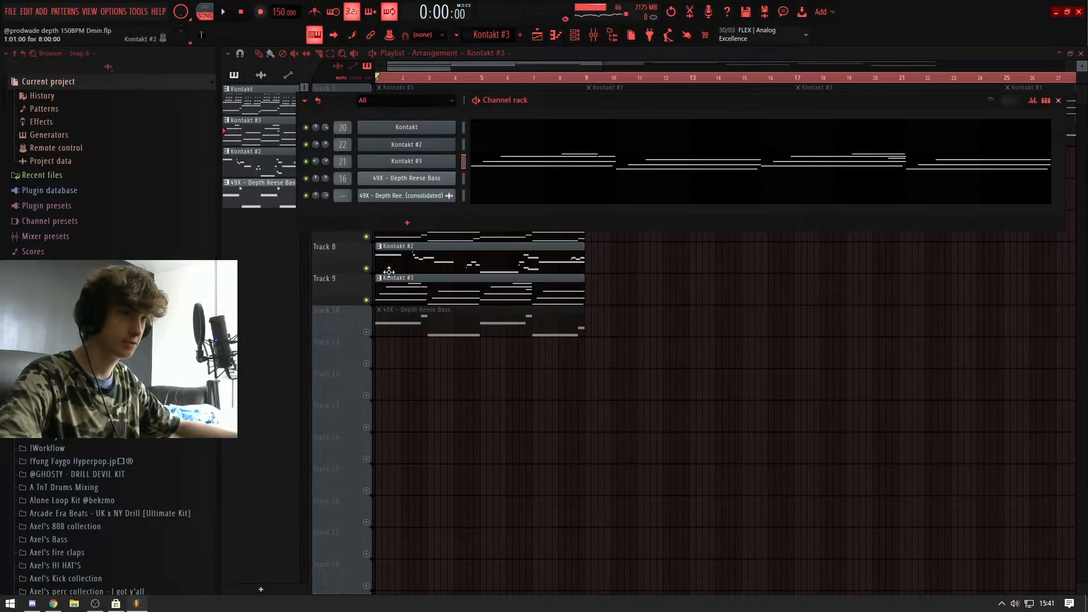
key(F6)
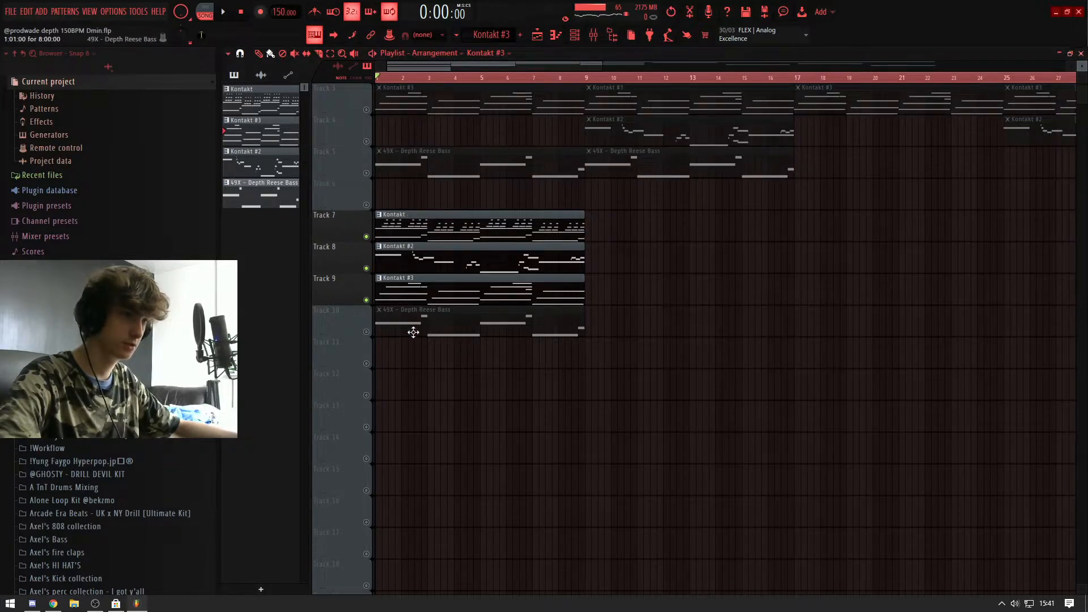
Step: Unmute the 49X - Depth Reese Bass on playlist Track 10 and check the effect slots of BASS mixer track 16
click(366, 331)
key(F9)
key(space)
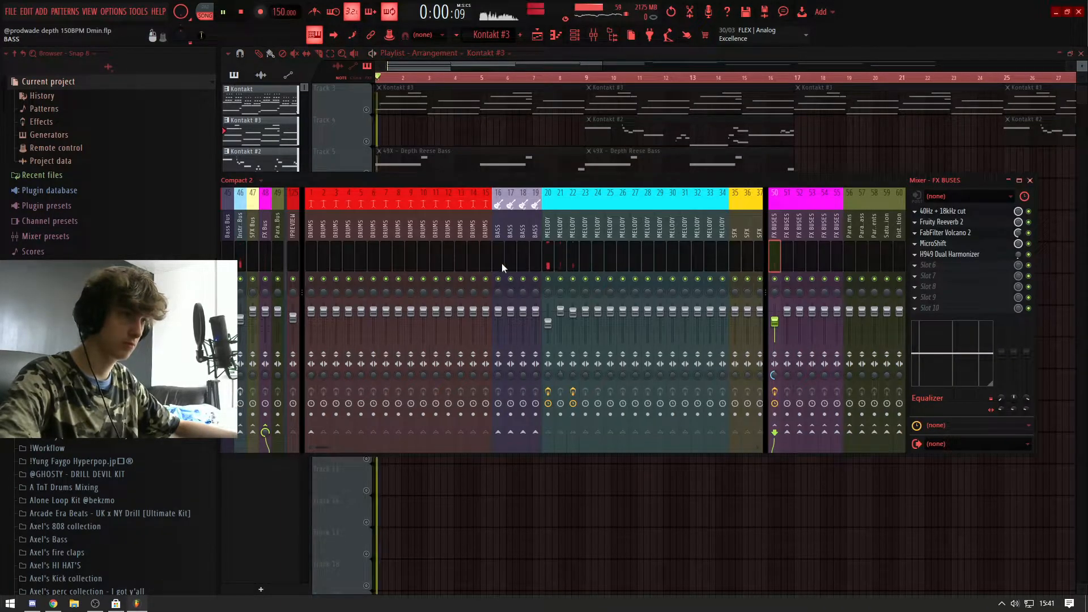
click(501, 264)
key(space)
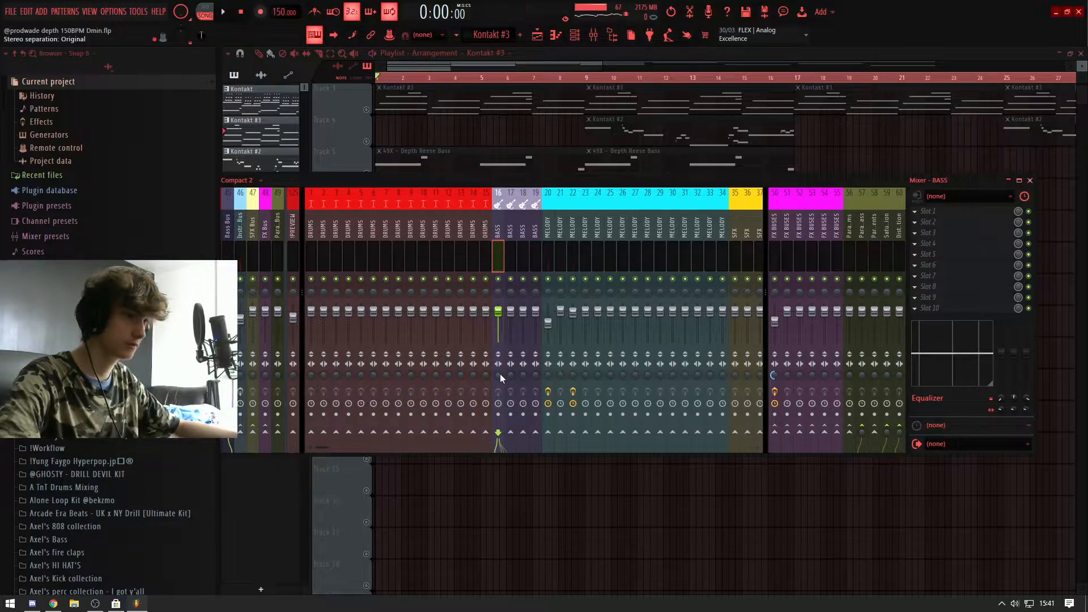
key(F9)
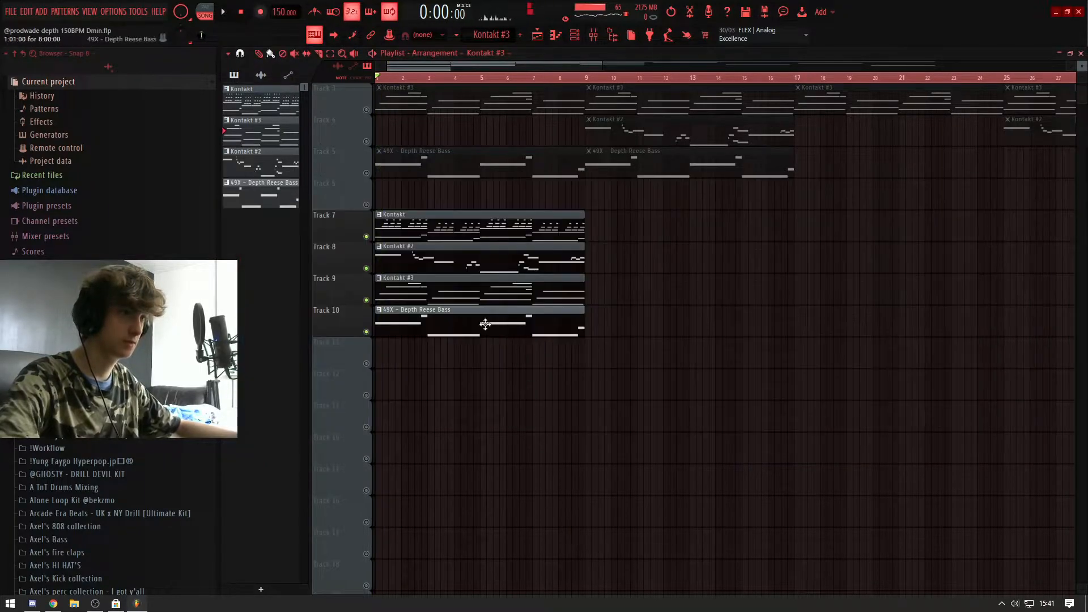
Step: View the notes of the 49X - Depth Reese Bass pattern in the piano roll and start playback
double_click(425, 330)
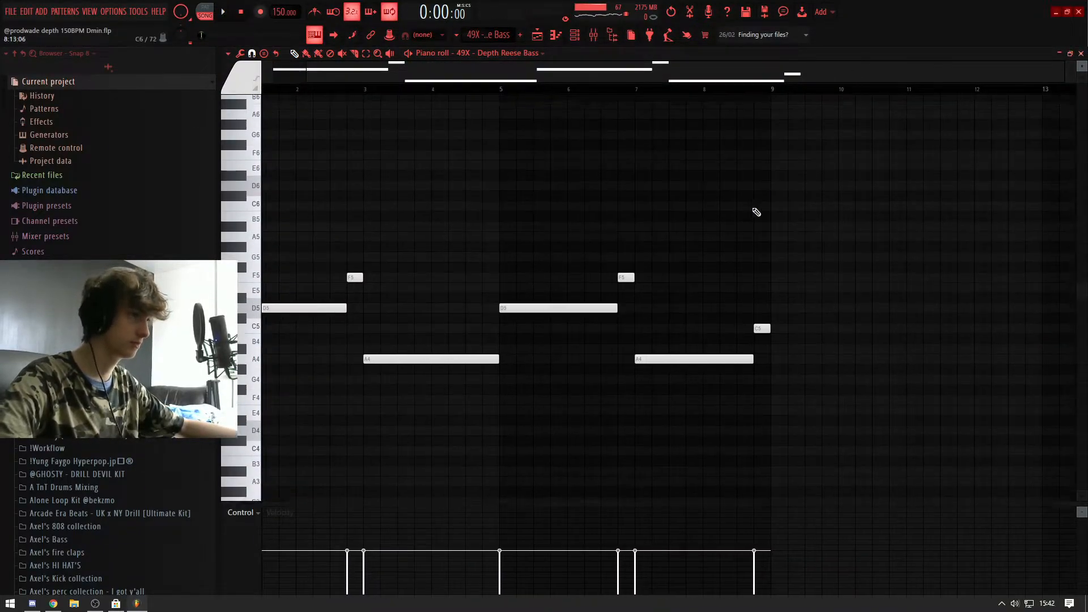
key(space)
key(F7)
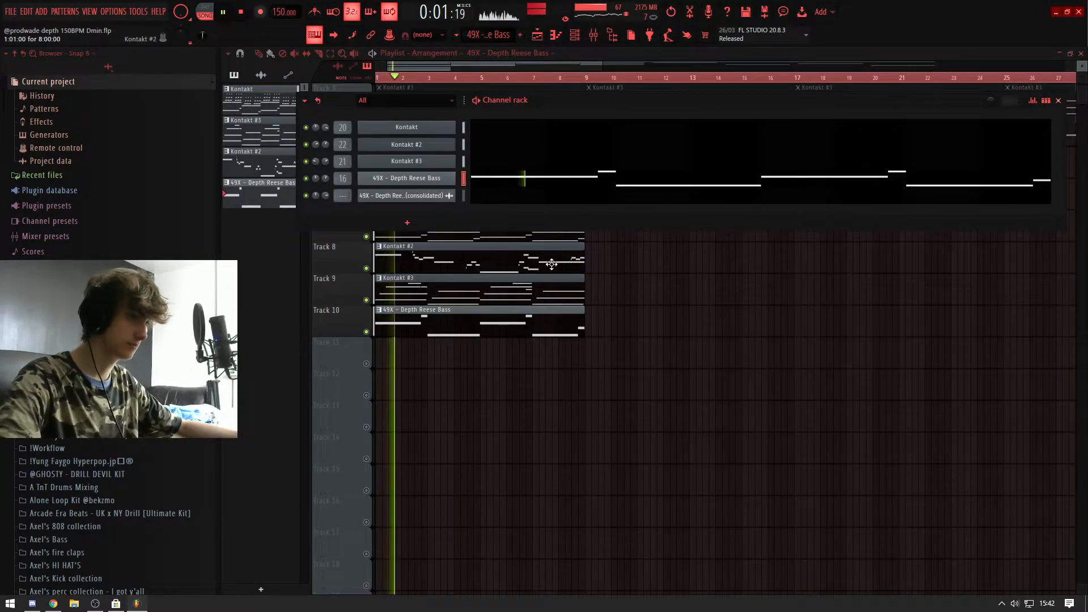
Step: Show the Instrument Bus and its Aphex Vintage Exciter Stereo and CLA-2A Stereo effects in the mixer during playback
key(F9)
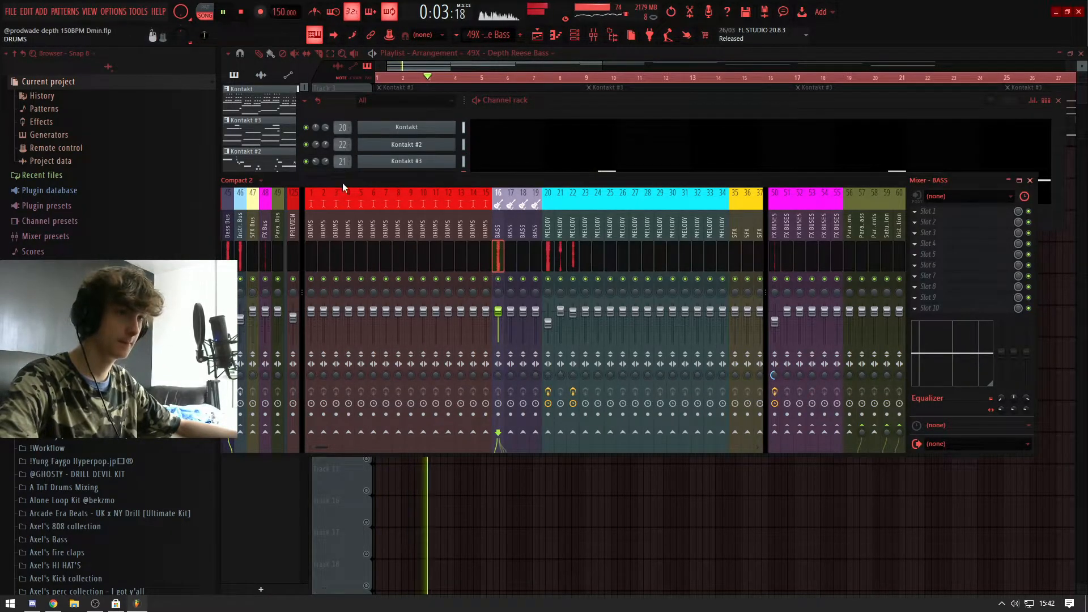
drag(340, 187, 400, 187)
click(301, 238)
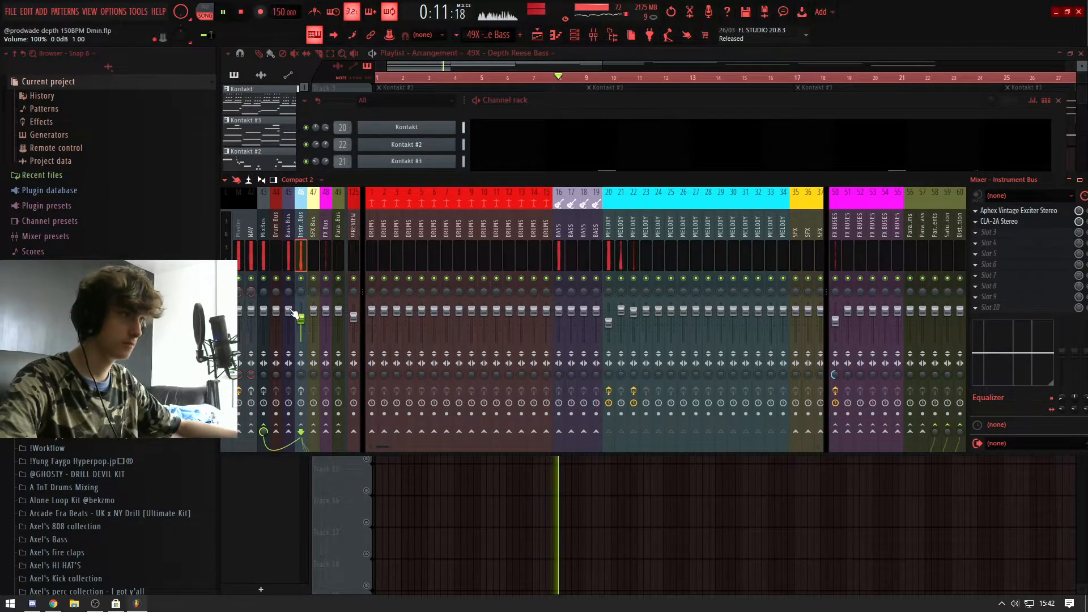
key(space)
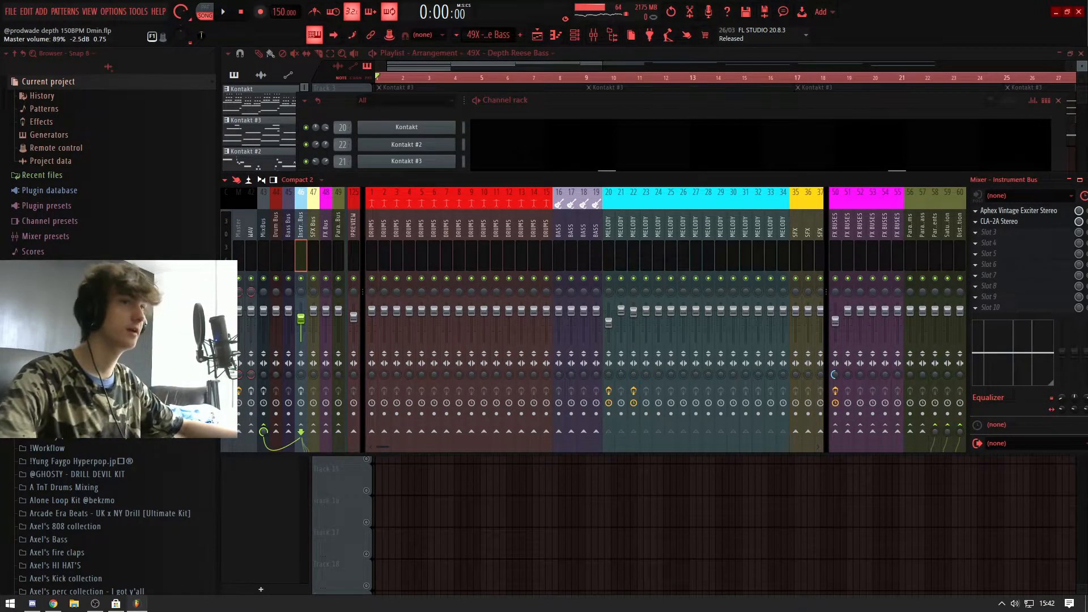
Step: Reposition the mixer window and play the loop to audition the Instrument Bus effects
drag(790, 179, 743, 195)
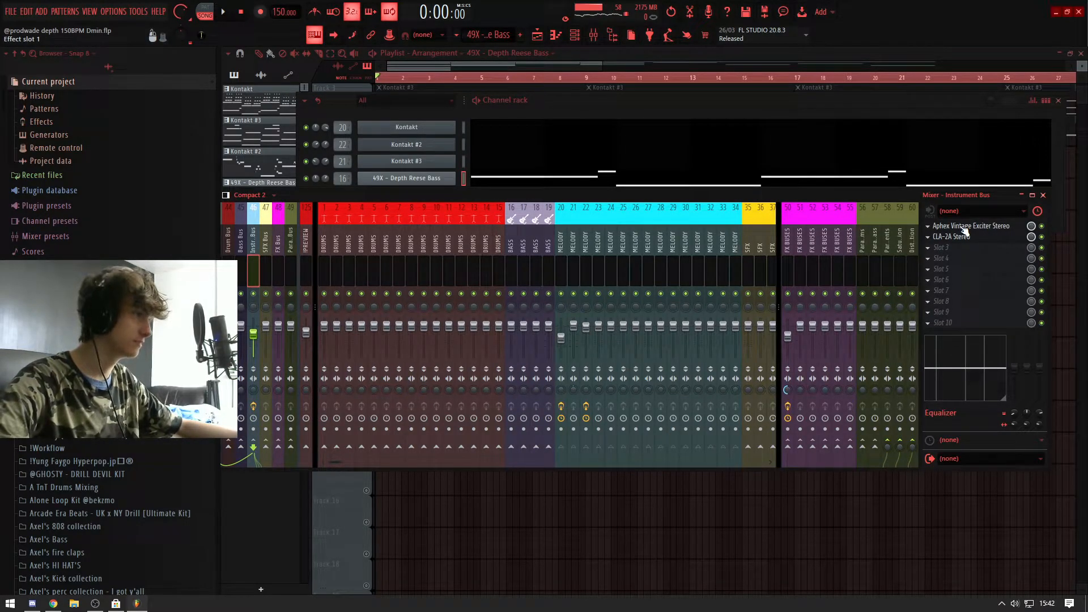
mouse_move(930, 195)
mouse_down()
mouse_move(928, 184)
mouse_move(895, 197)
mouse_move(910, 193)
mouse_up()
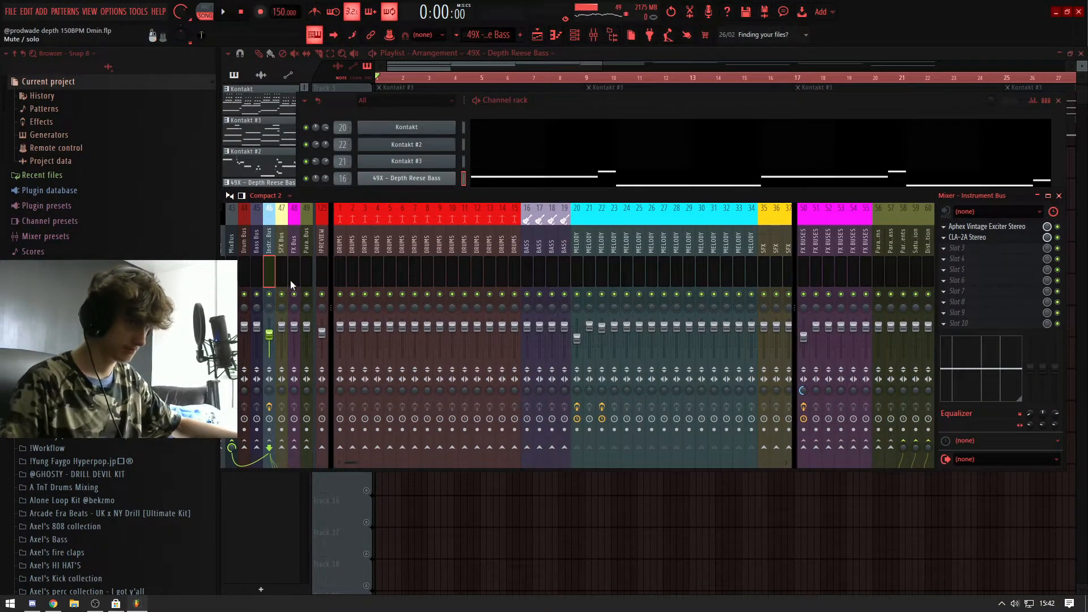
key(space)
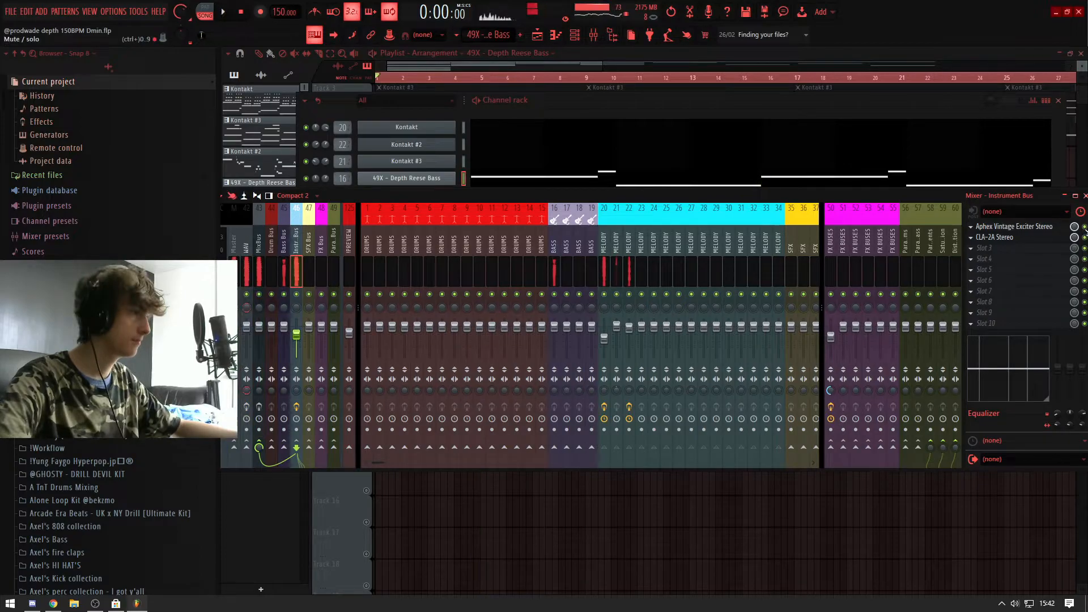
key(space)
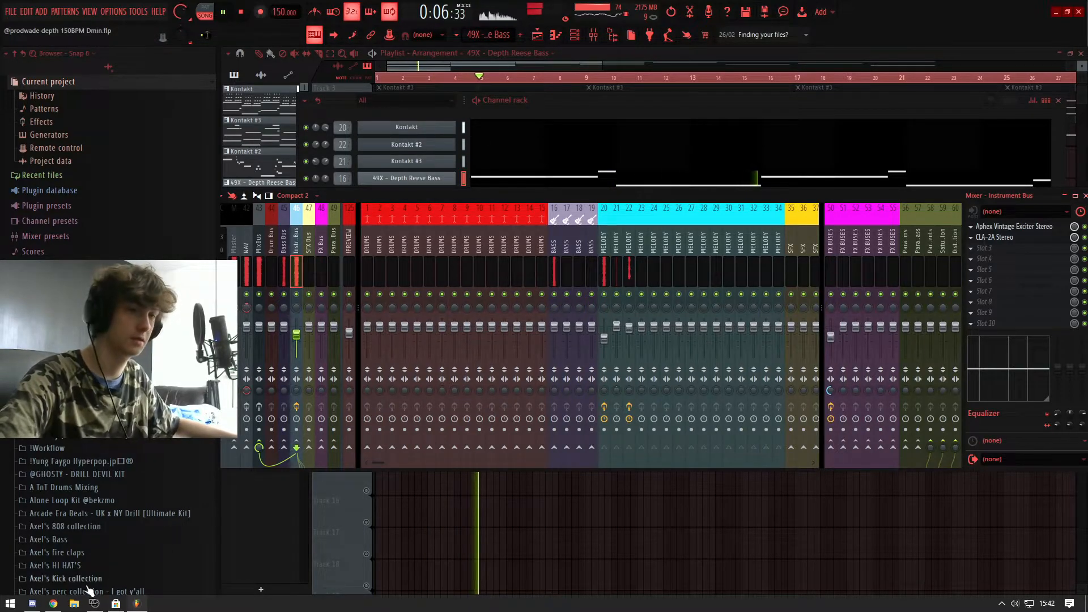
Step: Duplicate the three Kontakt clips and the Reese Bass clip on playlist Tracks 7 to 10 at bar 69
right_click(725, 525)
scroll(667, 305, down, 3)
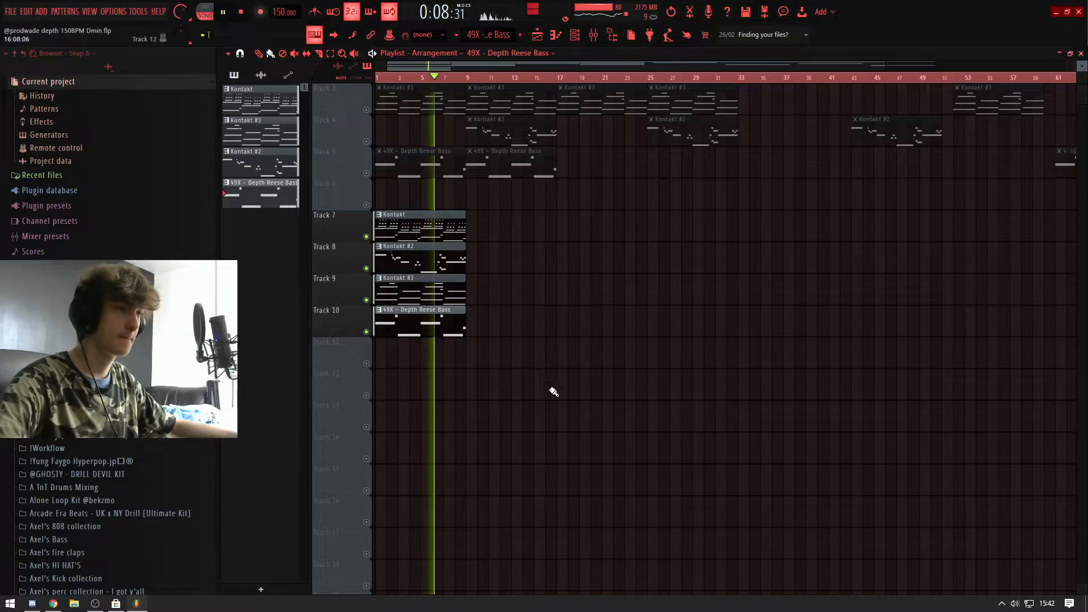
key(ctrl+a)
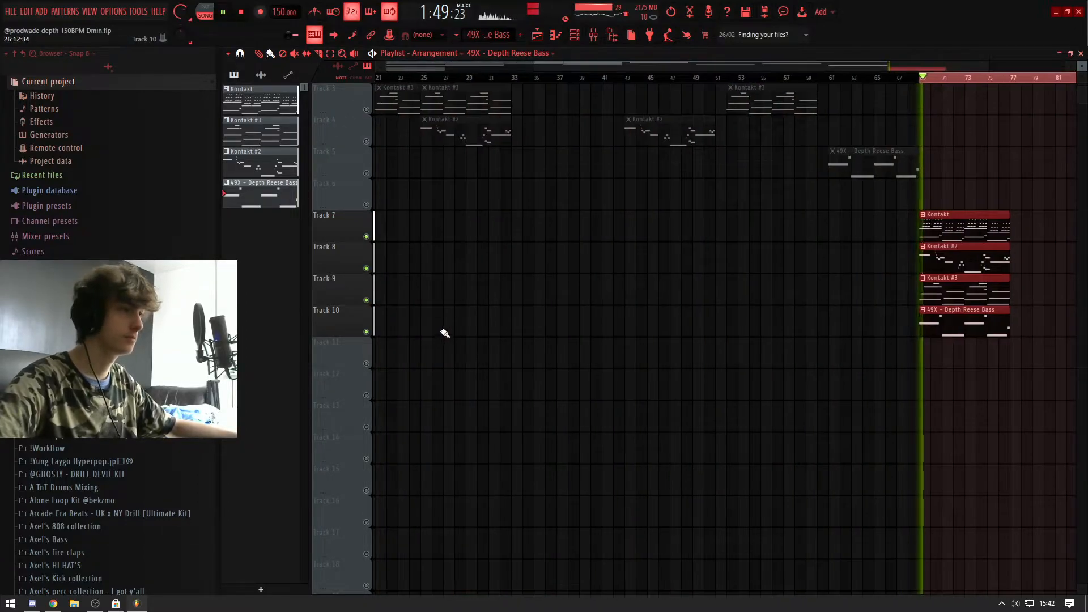
scroll(444, 334, down, 3)
key(space)
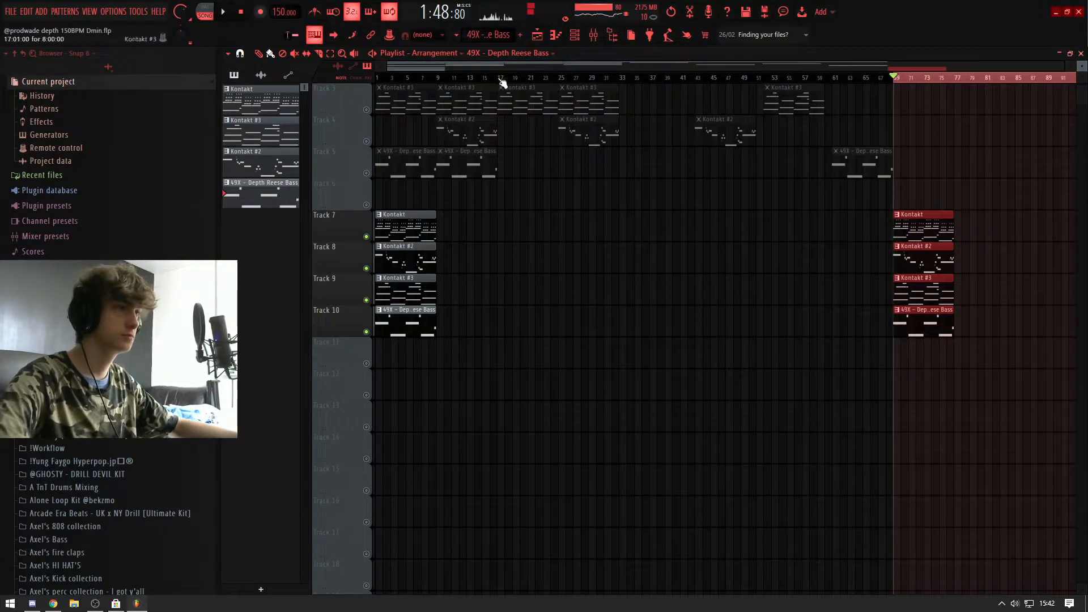
Step: Delete all pattern clips on playlist Tracks 7 to 10 and turn the other playlist tracks back on
double_click(479, 78)
right_click(929, 226)
scroll(357, 284, up, 3)
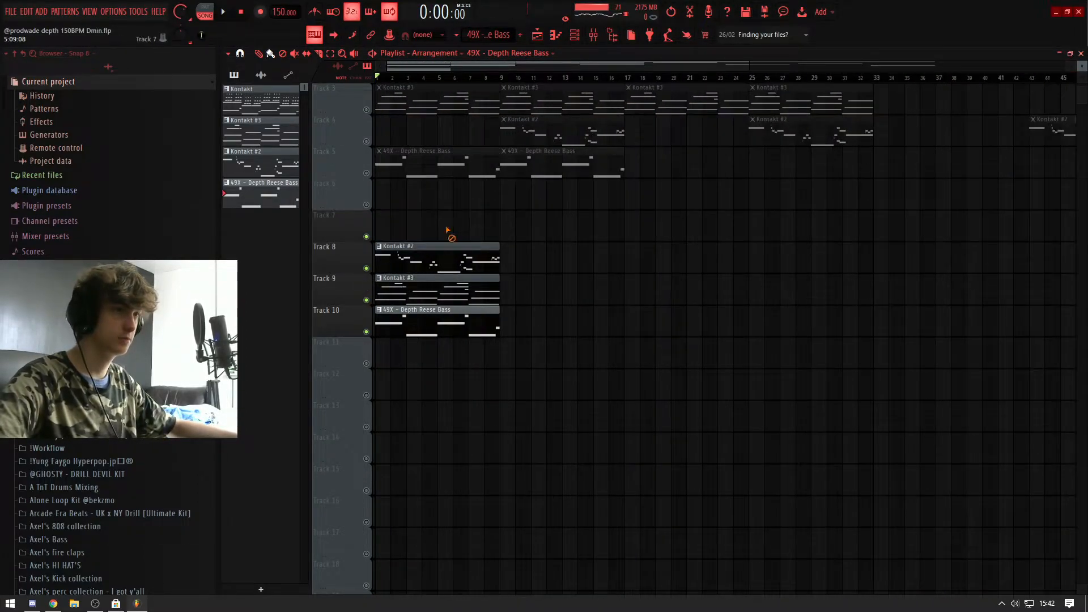
right_click(446, 221)
scroll(386, 211, up, 2)
right_click(367, 110)
scroll(381, 104, down, 2)
Step: Play the 49X - Depth Reese Bass (consolidated) audio on Track 1 and view its sampler settings
key(space)
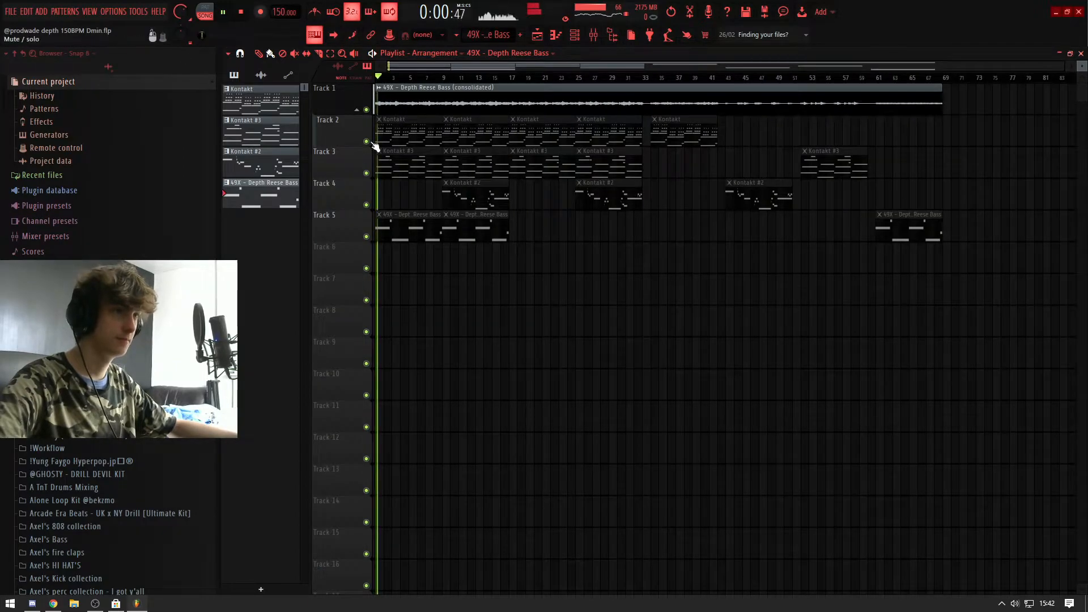
key(space)
key(space)
scroll(351, 141, up, 4)
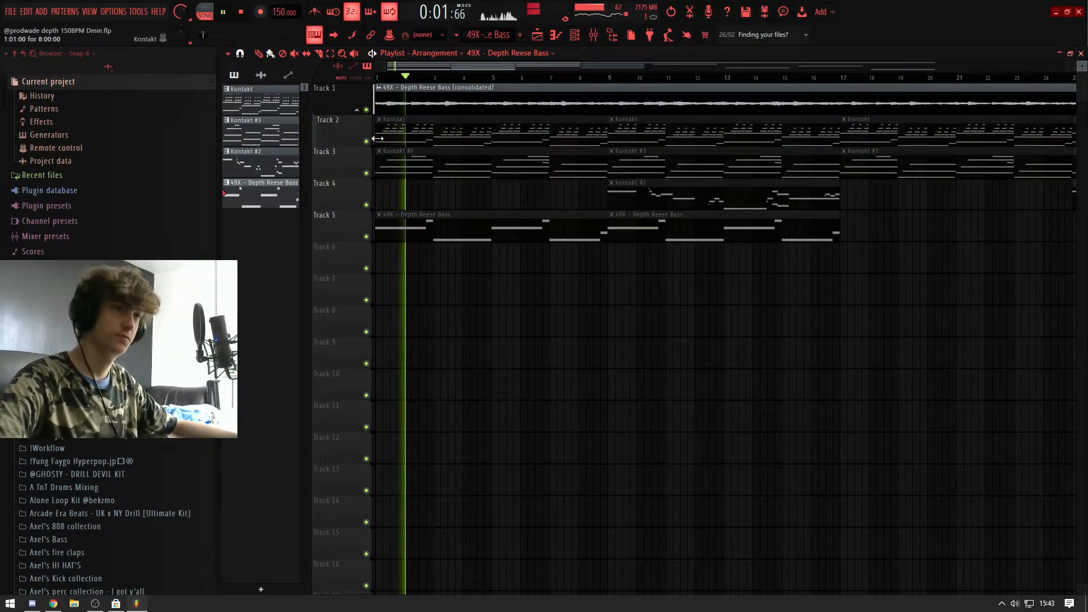
double_click(397, 109)
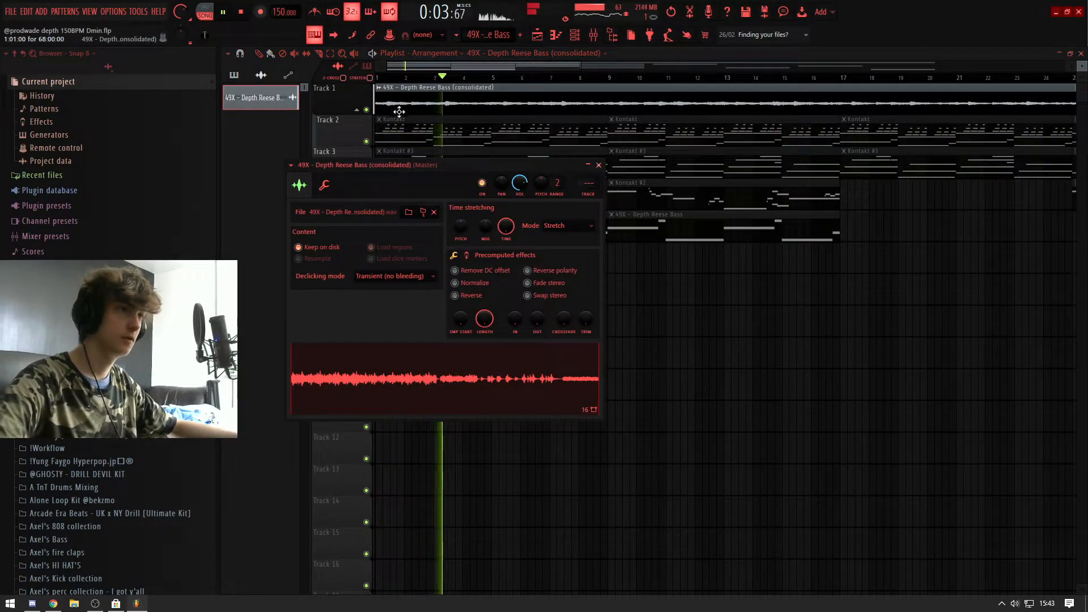
key(space)
key(Escape)
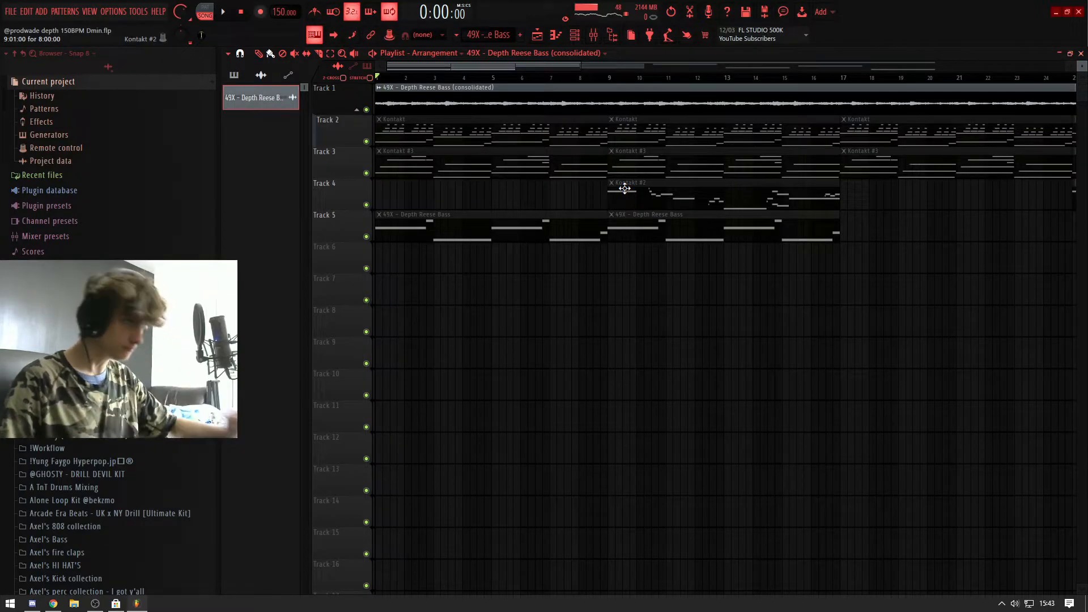
Step: Examine the consolidated Reese Bass clip's sampler settings again and audition the audio from the start
scroll(484, 131, down, 2)
key(space)
double_click(446, 96)
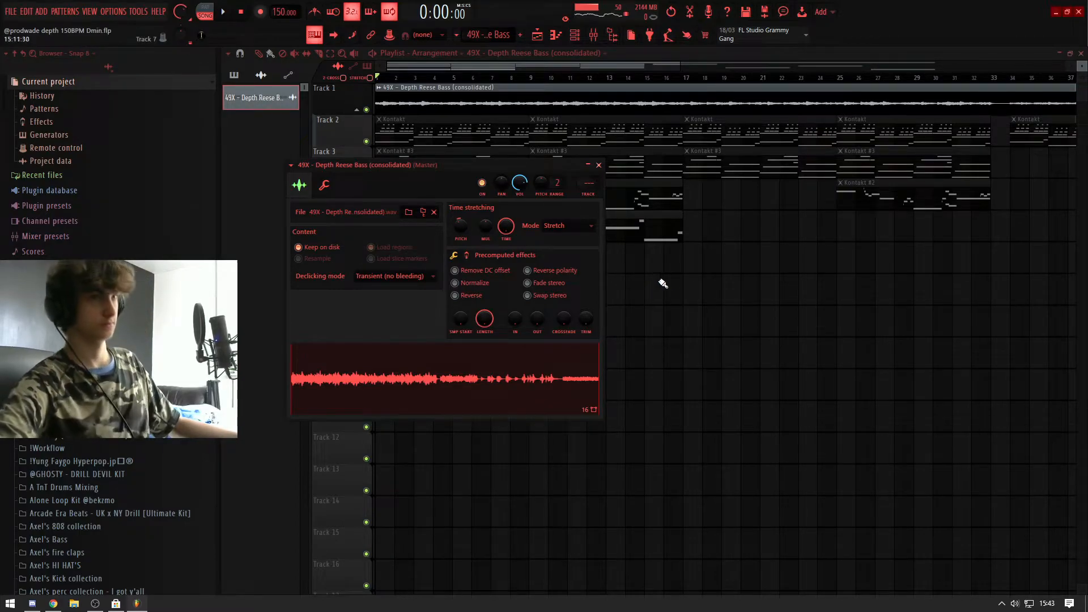
right_click(681, 287)
key(space)
double_click(439, 105)
right_click(628, 255)
scroll(772, 286, down, 4)
key(space)
Step: Check the recording levels in OBS Studio, return to FL Studio and box-select the muted clips below Track 1
click(95, 604)
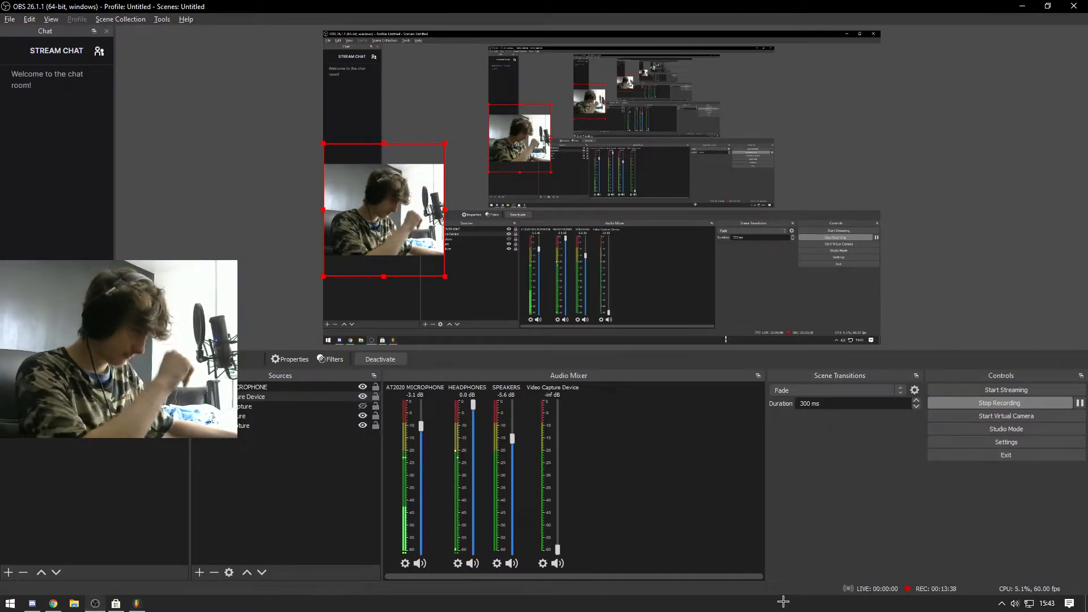
click(137, 603)
drag(984, 336, 374, 147)
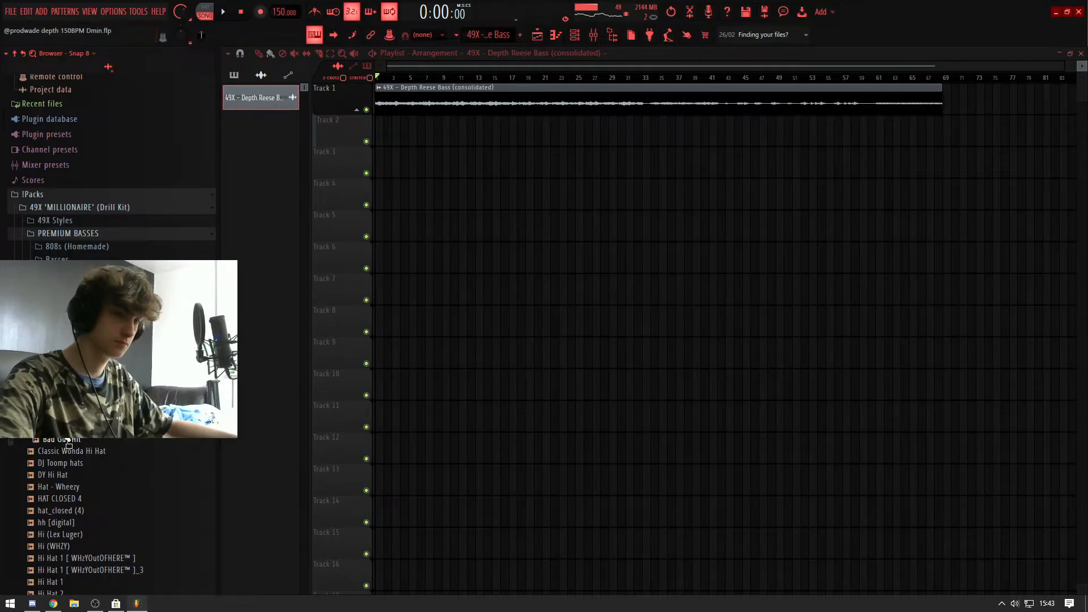
Step: Load the 808 5 [ pyrex 1 ] sample in the drums pattern and draw its bass notes across four bars
key(F6)
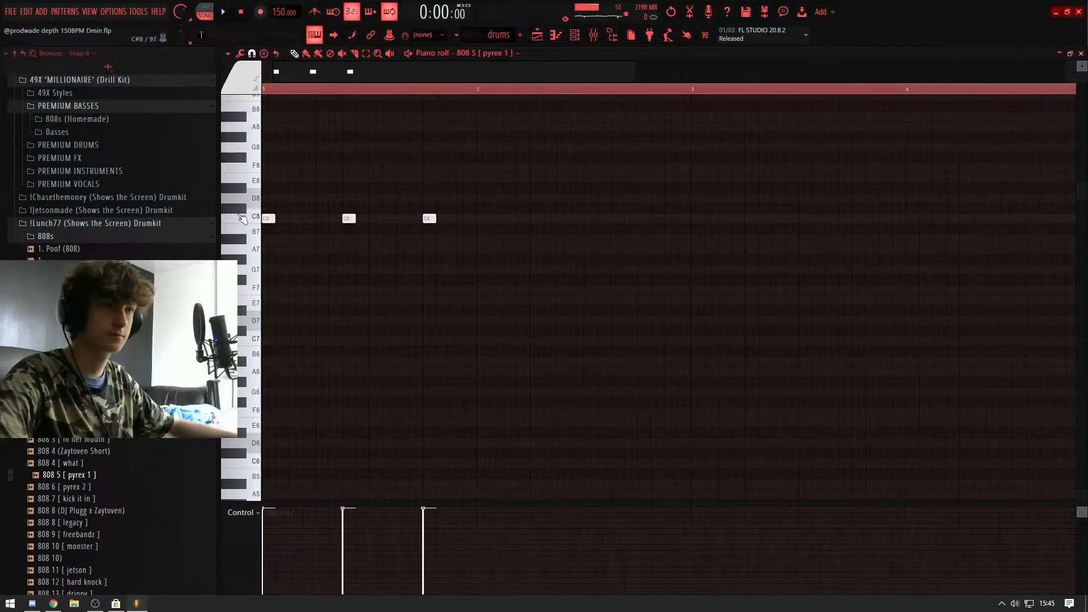
key(space)
key(ctrl+a)
ctrl+click(532, 249)
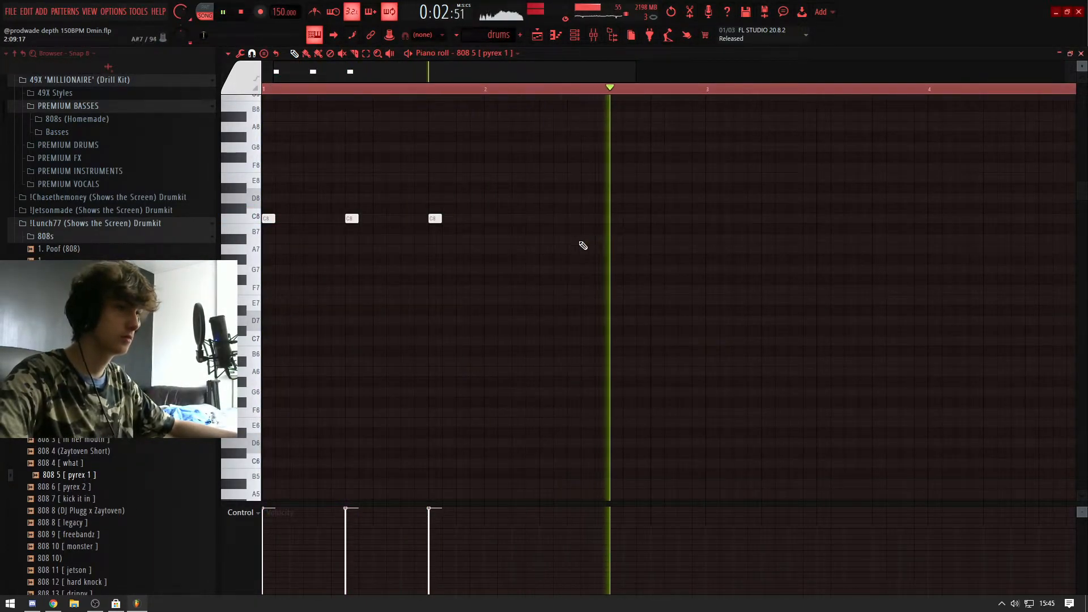
scroll(587, 244, down, 1)
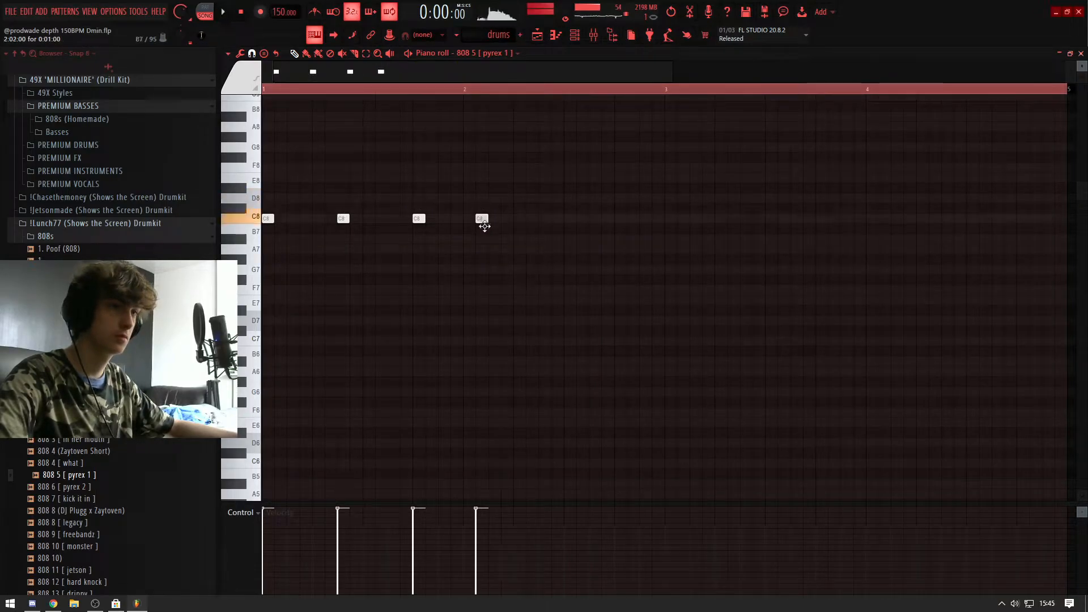
key(space)
drag(477, 274, 671, 274)
scroll(493, 241, down, 1)
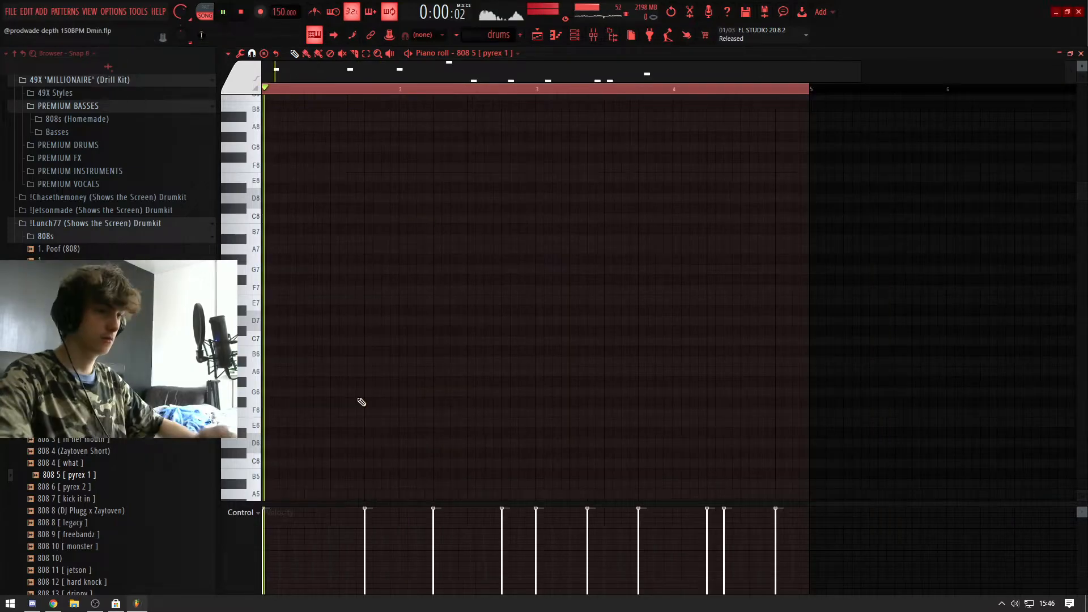
scroll(482, 284, down, 3)
Step: Show the hi-hat, clap and 808 channels of the drums pattern in the channel rack during playback
key(F6)
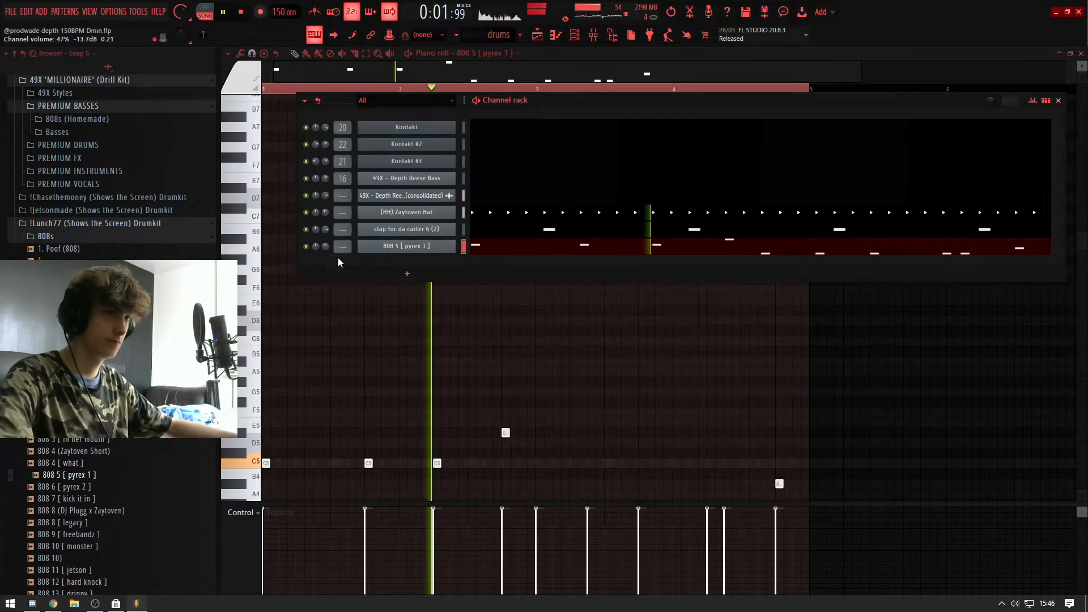
key(F7)
key(F7)
Step: Route the 49X - Depth Reese Bass (consolidated) audio clip to MELODY mixer track 34
double_click(623, 88)
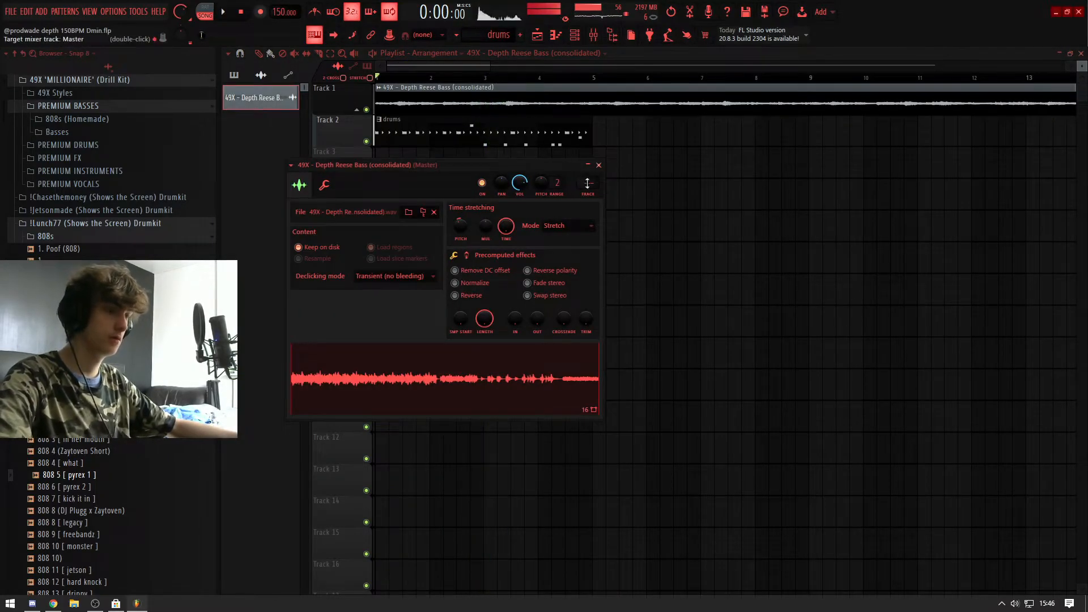
key(F9)
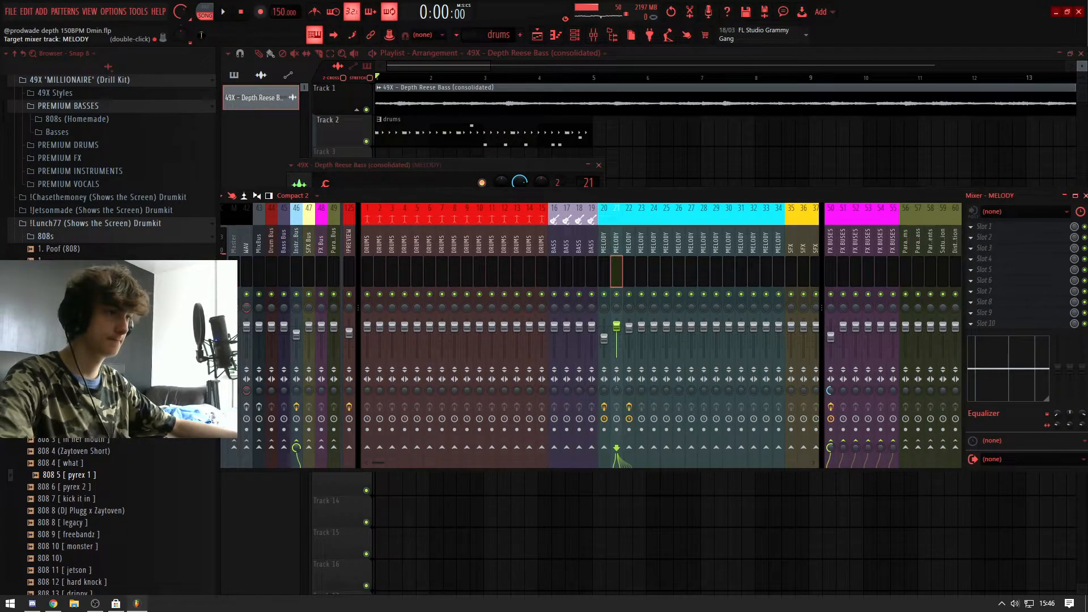
click(588, 180)
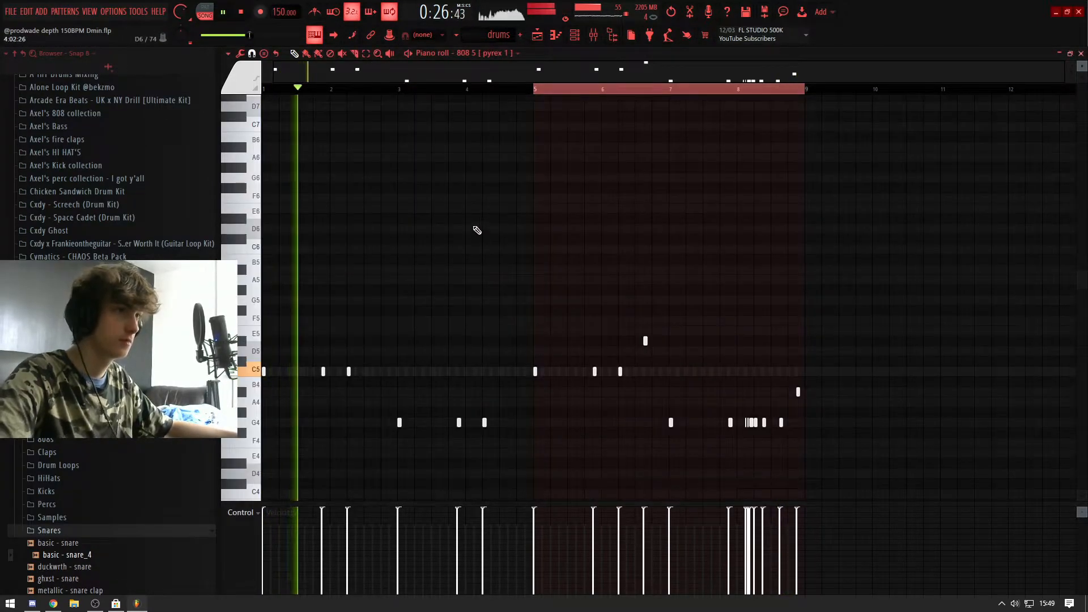
key(Escape)
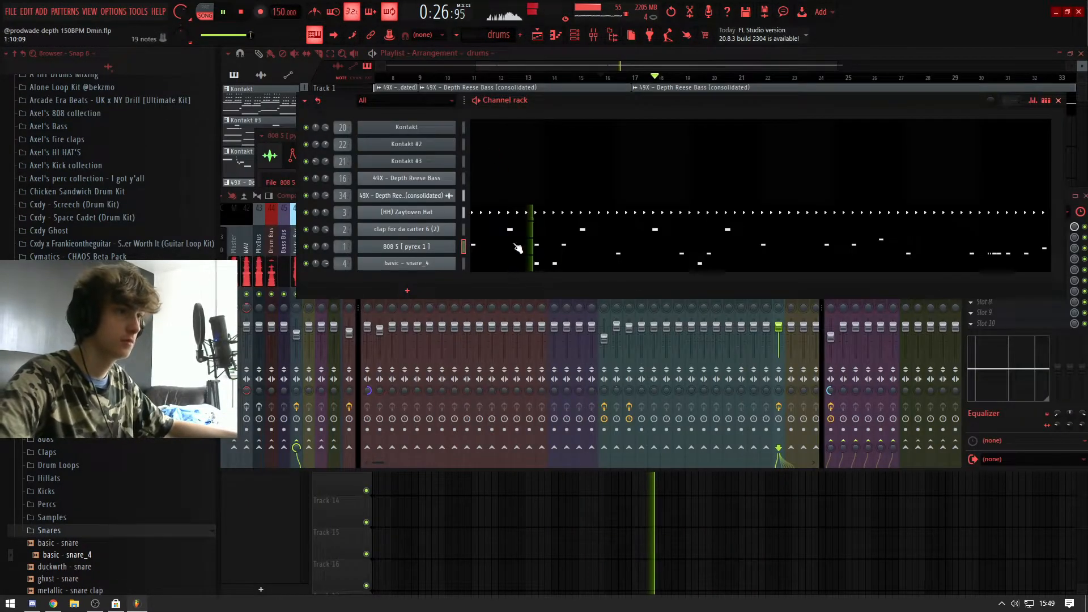
Step: Examine the pitch shift setting of the consolidated Reese Bass clip in its sampler settings
right_click(604, 481)
double_click(561, 99)
key(space)
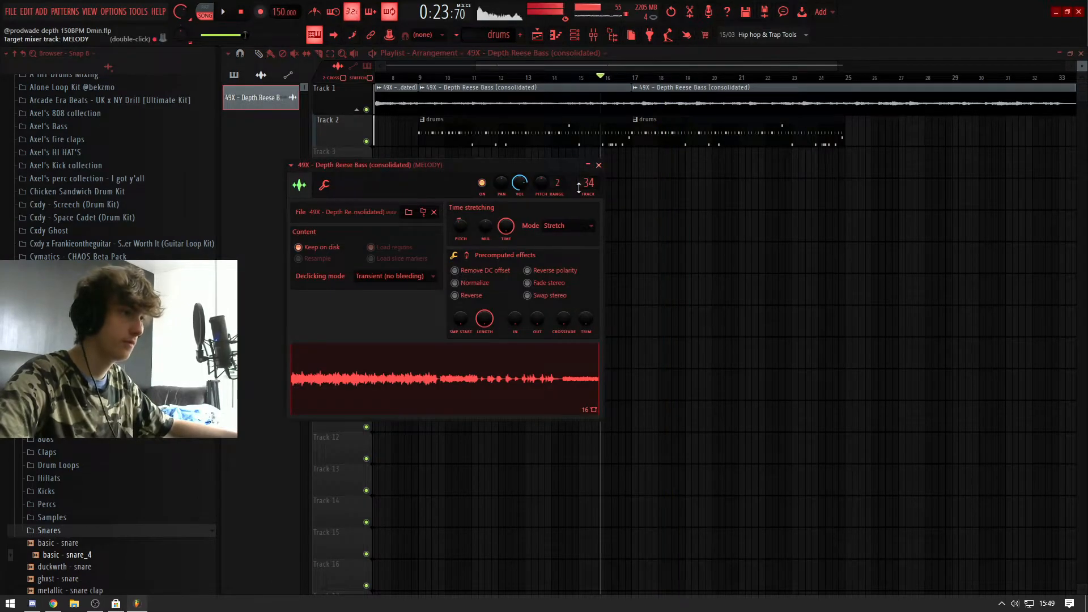
key(Escape)
double_click(669, 101)
click(599, 165)
double_click(677, 99)
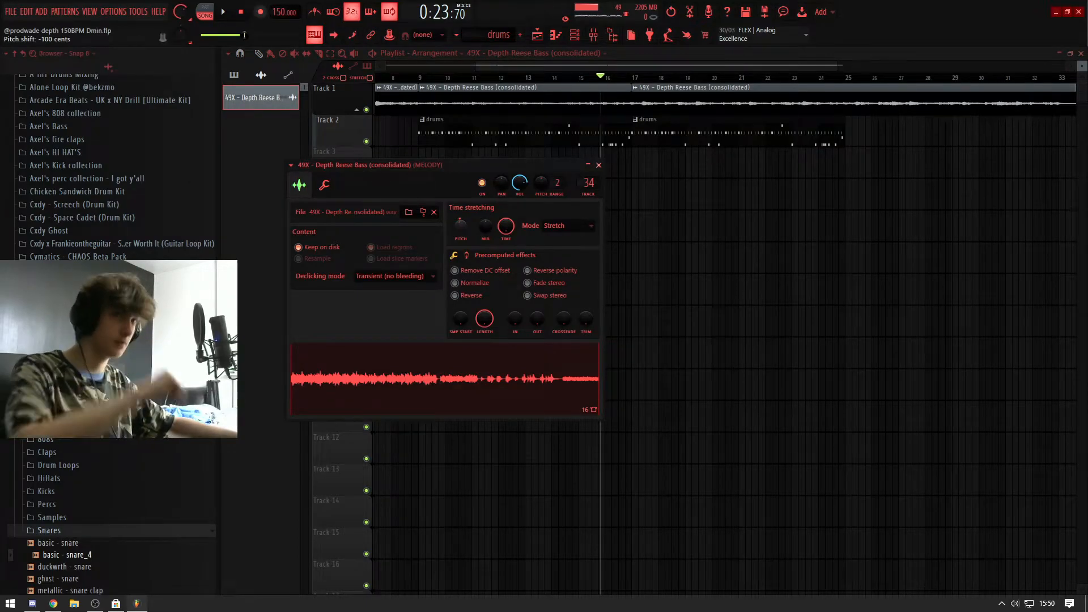
key(Escape)
Step: Transpose the 808 5 [ pyrex 1 ] notes in the drums pattern up three semitones and audition them
double_click(602, 146)
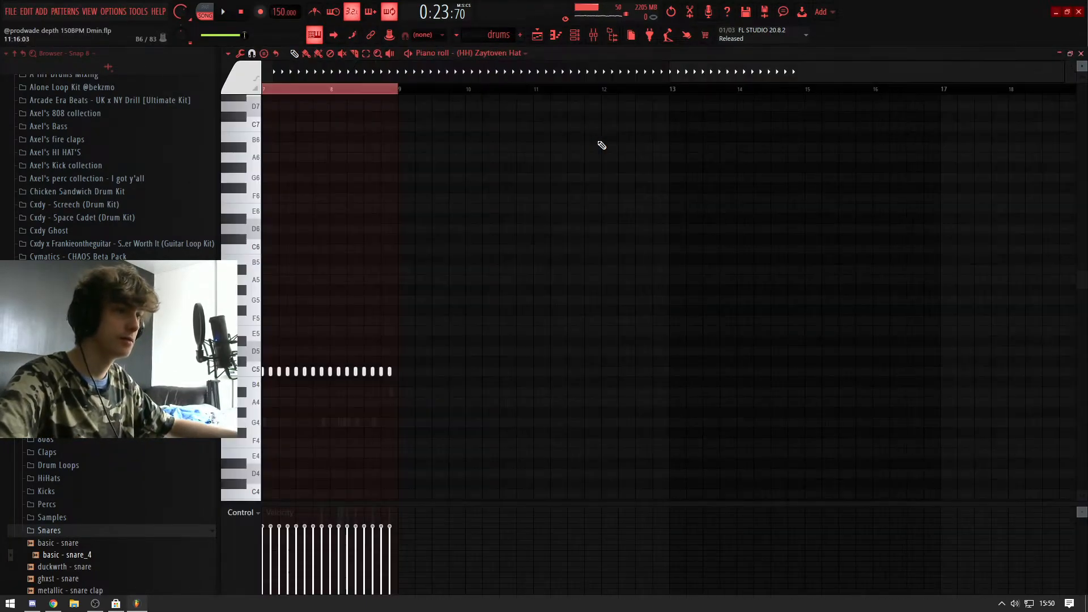
right_click(398, 422)
right_click(397, 422)
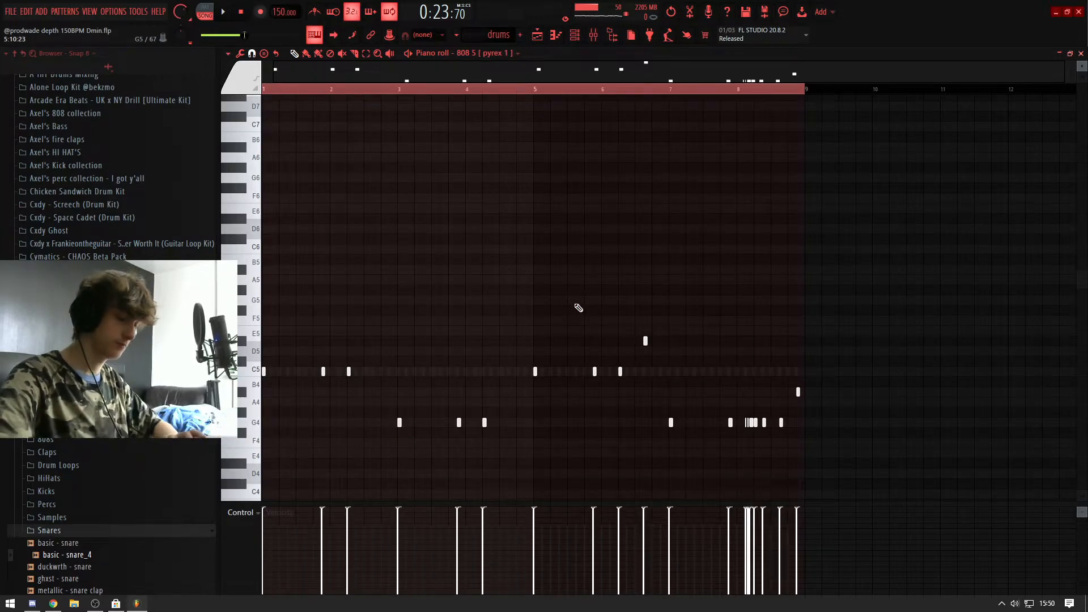
key(shift+Up)
key(shift+Up)
key(shift+Up)
key(space)
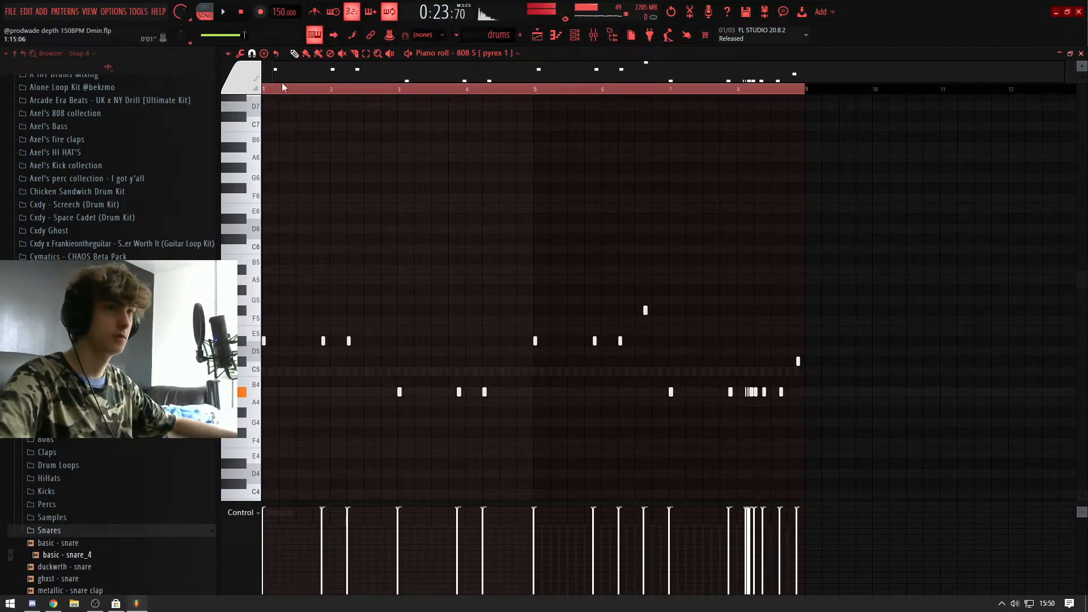
key(space)
scroll(340, 204, up, 3)
ctrl+scroll(351, 232, up, 3)
Step: Select the clap for da carter 6 (2) notes in bars 1 to 4 and repeat them over bars 5 to 8
key(F7)
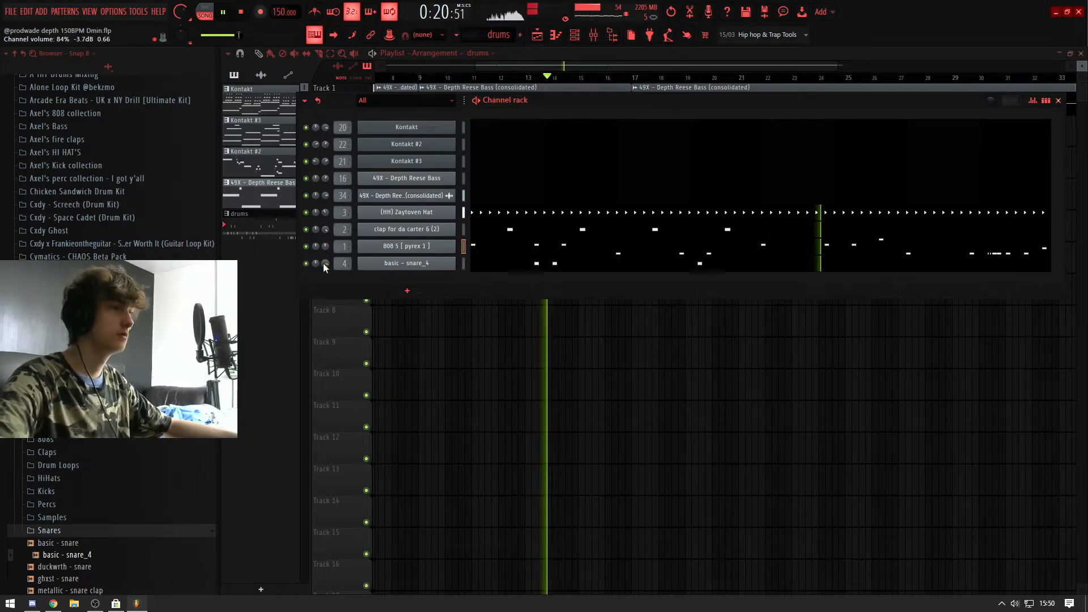
key(F7)
drag(771, 90, 264, 91)
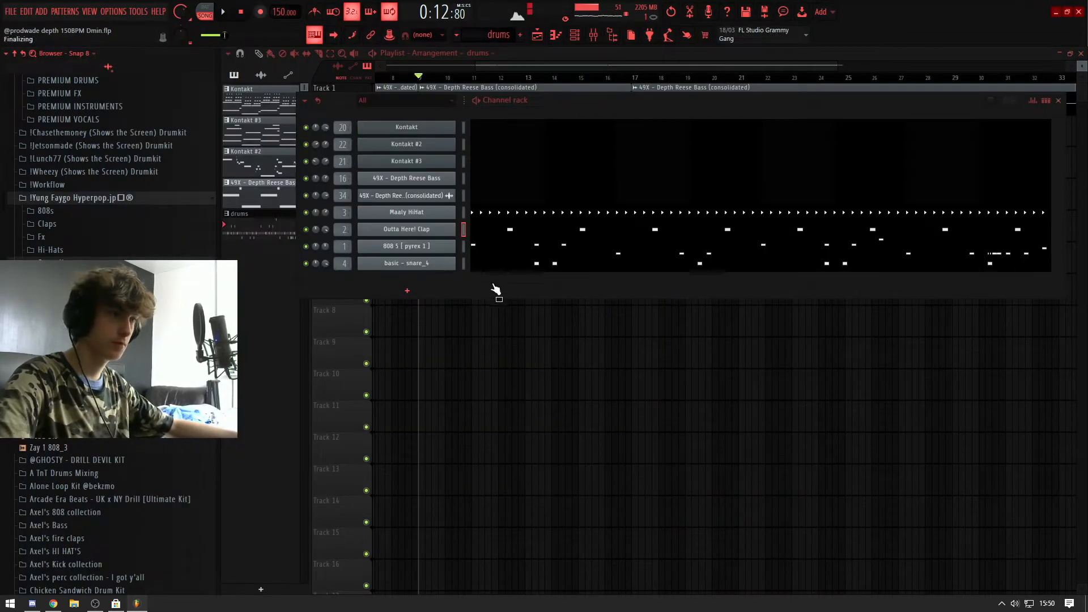
drag(494, 287, 493, 286)
key(space)
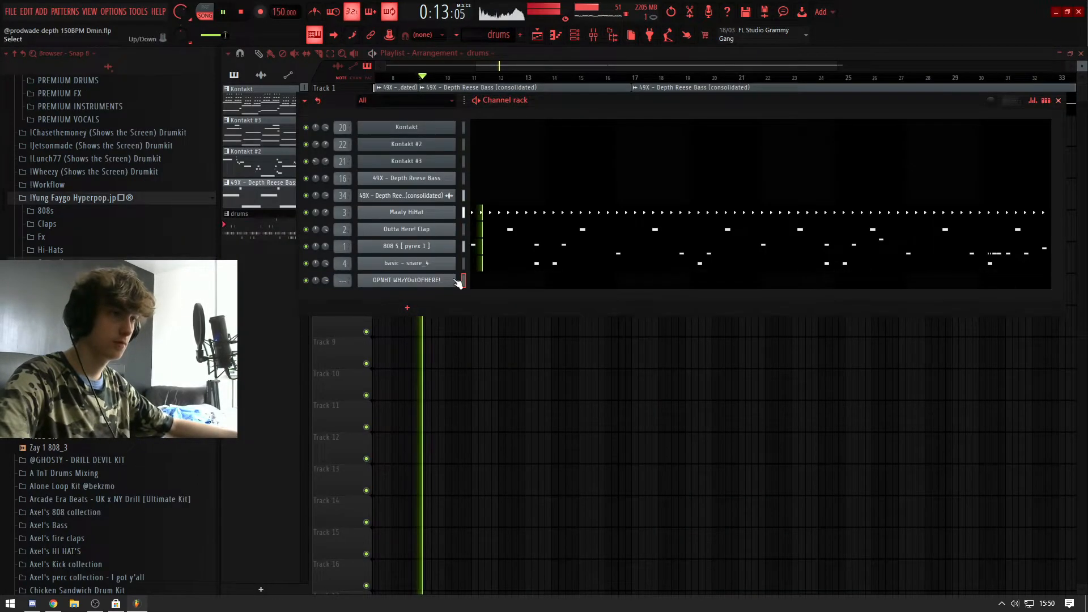
Step: Place an OPNHT WHzYOutOFHERE! open hat note at C5 on the last beat of bar 2 and lower its velocity
key(F7)
scroll(381, 289, up, 2)
click(445, 281)
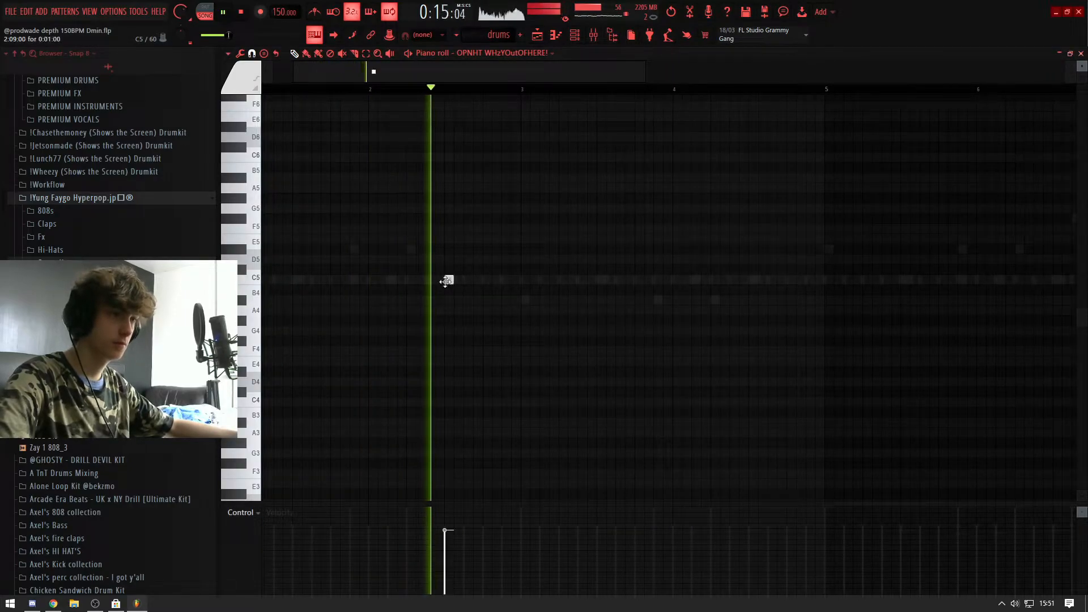
click(486, 281)
key(space)
drag(484, 553, 507, 556)
scroll(546, 136, down, 2)
Step: Select the open hat's first two bars and duplicate the note every two bars through bar 8
drag(476, 91, 263, 91)
key(ctrl+b)
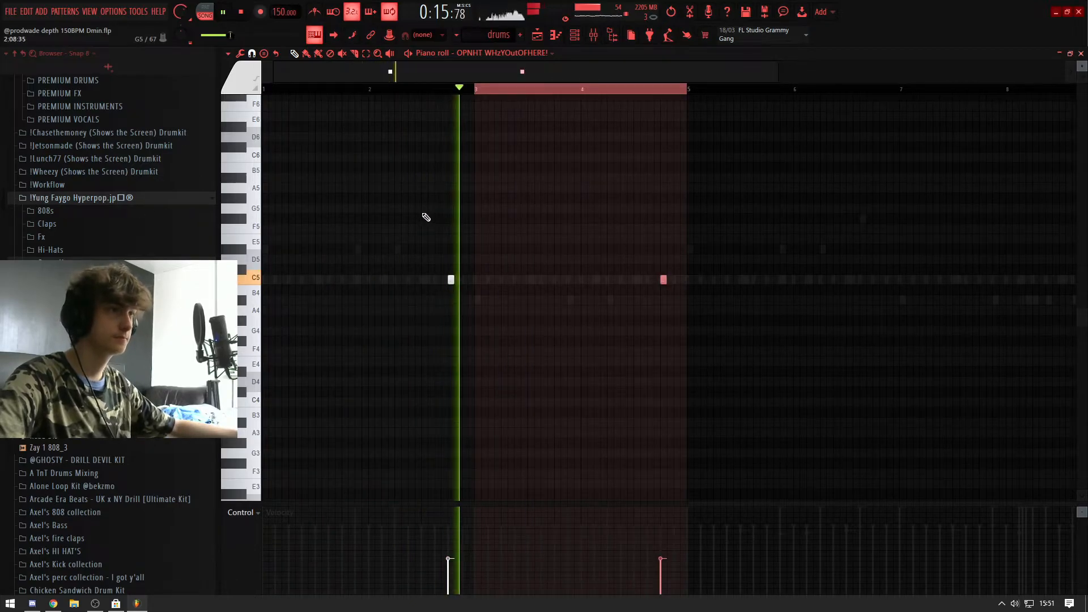
key(ctrl+a)
key(ctrl+b)
Step: Delete the OPNHT WHzYOutOFHERE! open hat notes in bars 4 and 8
key(F7)
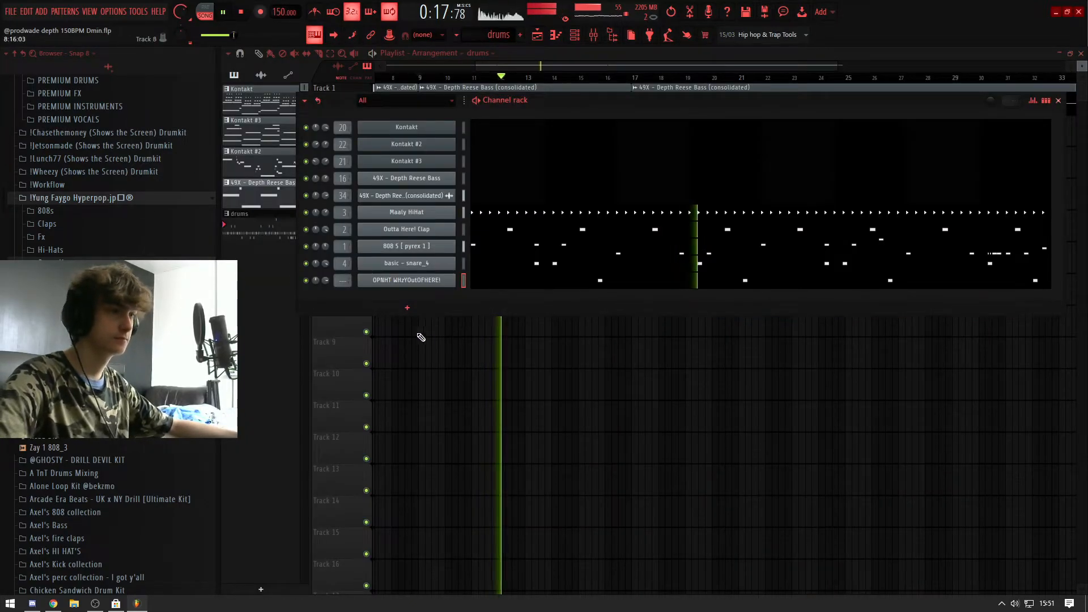
click(539, 287)
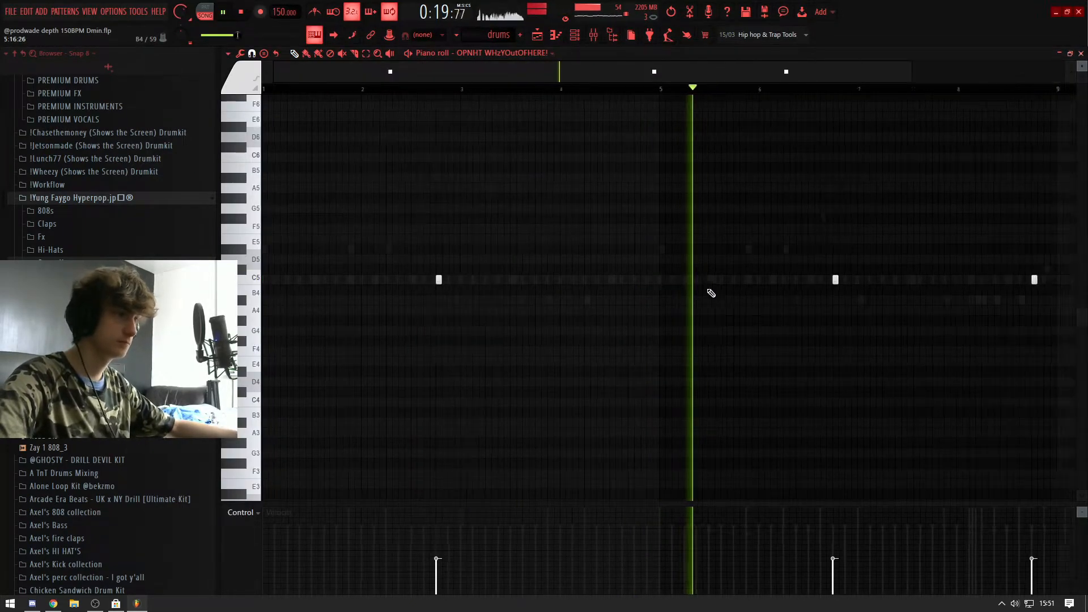
key(F7)
Step: Reverse the U Good Open Hat sample and place a C5 note for it midway through bar 3
key(space)
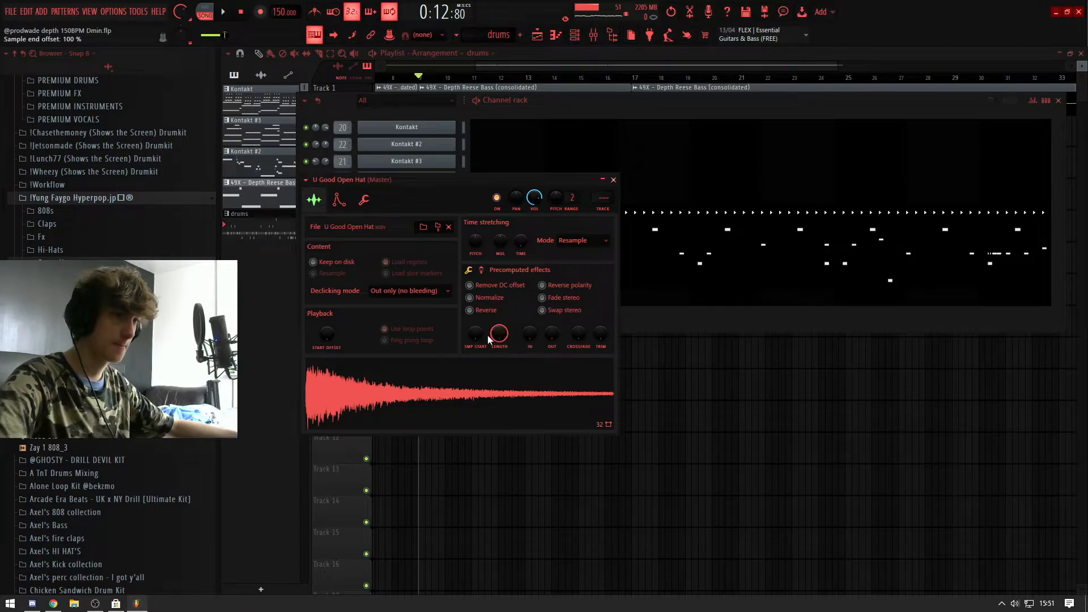
click(482, 310)
key(space)
key(F7)
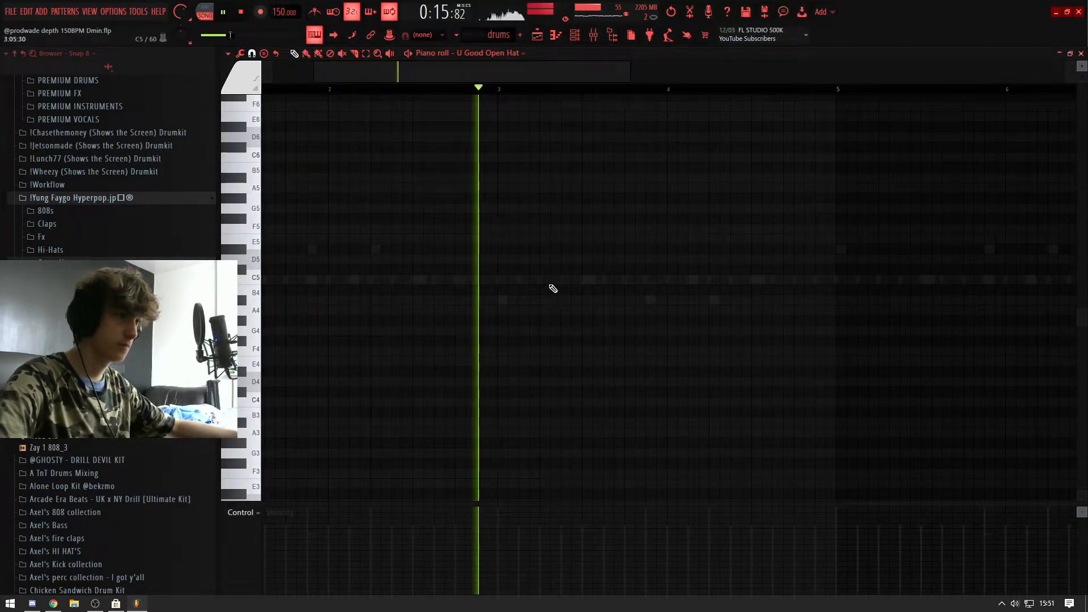
click(587, 280)
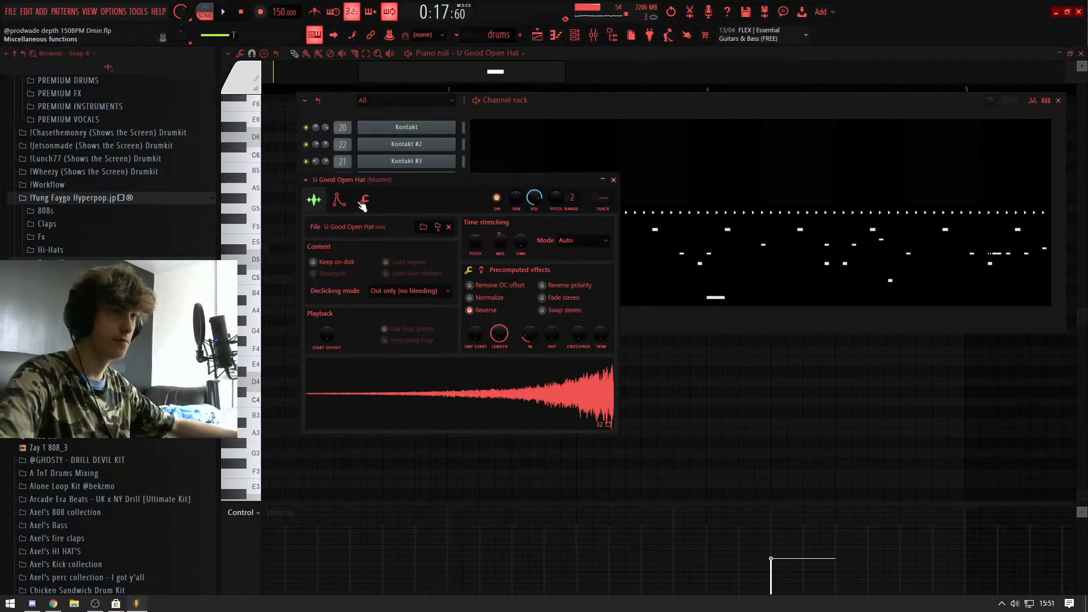
Step: Enable U Good Open Hat's volume envelope with long hold and 0% release, and set its time-stretching mode to Auto
click(363, 200)
click(339, 199)
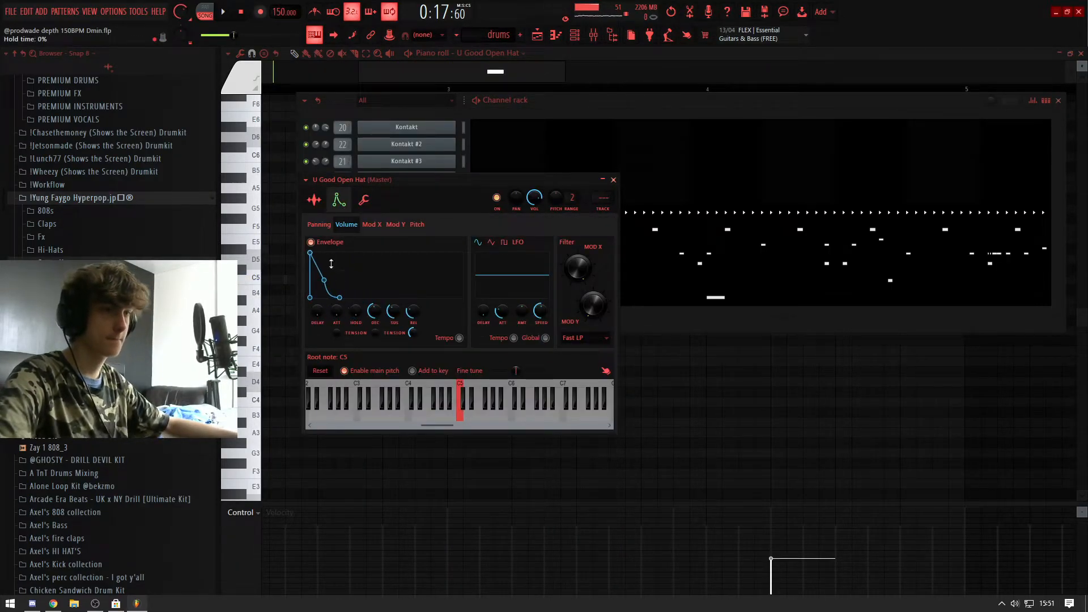
key(space)
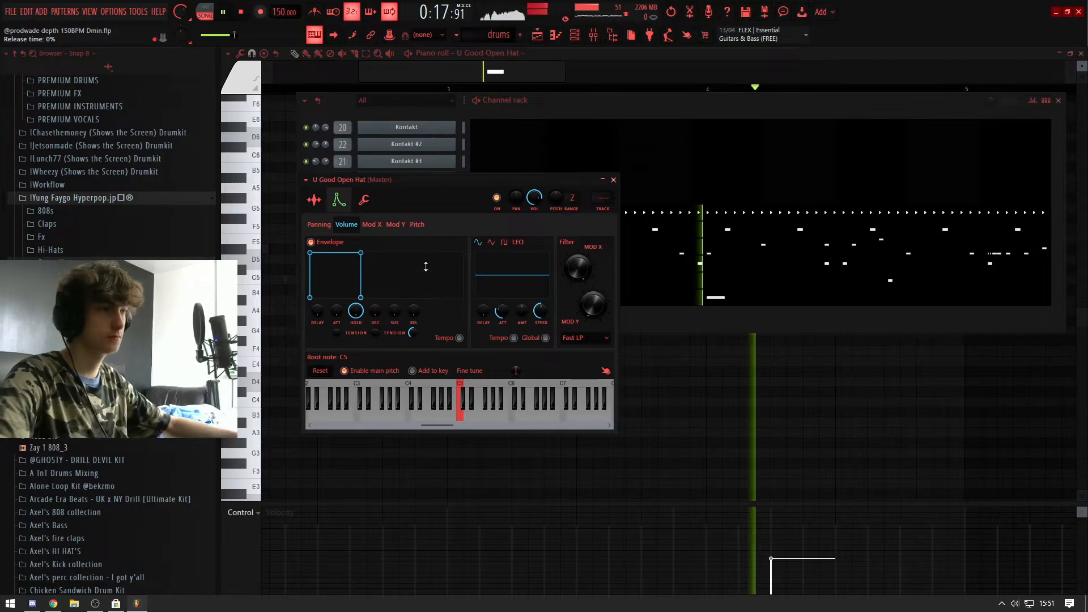
click(314, 202)
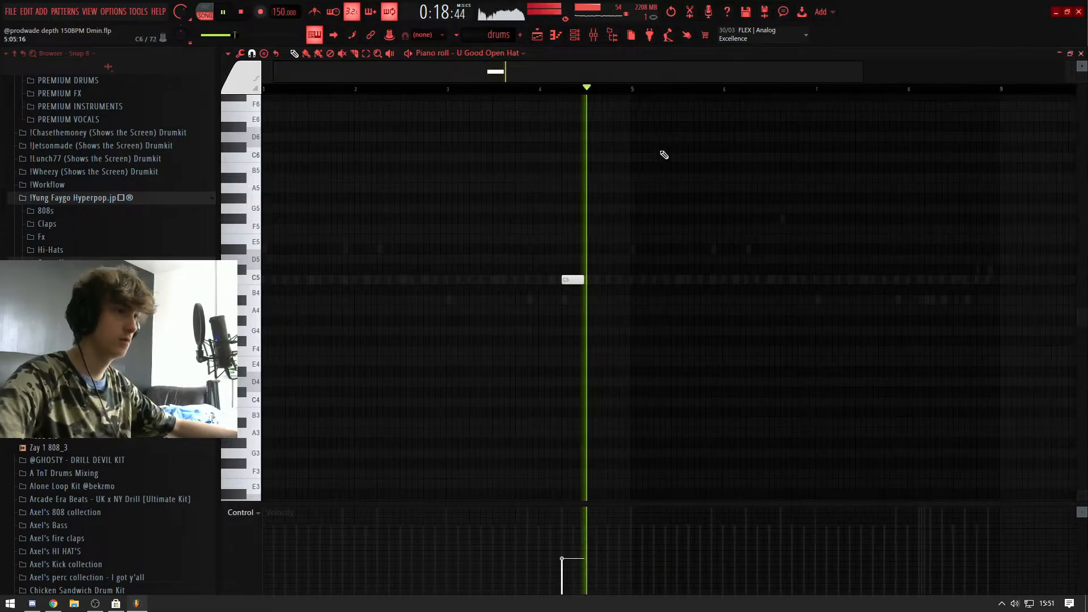
Step: Duplicate the U Good Open Hat note four bars ahead so it also falls in bar 8
key(ctrl+a)
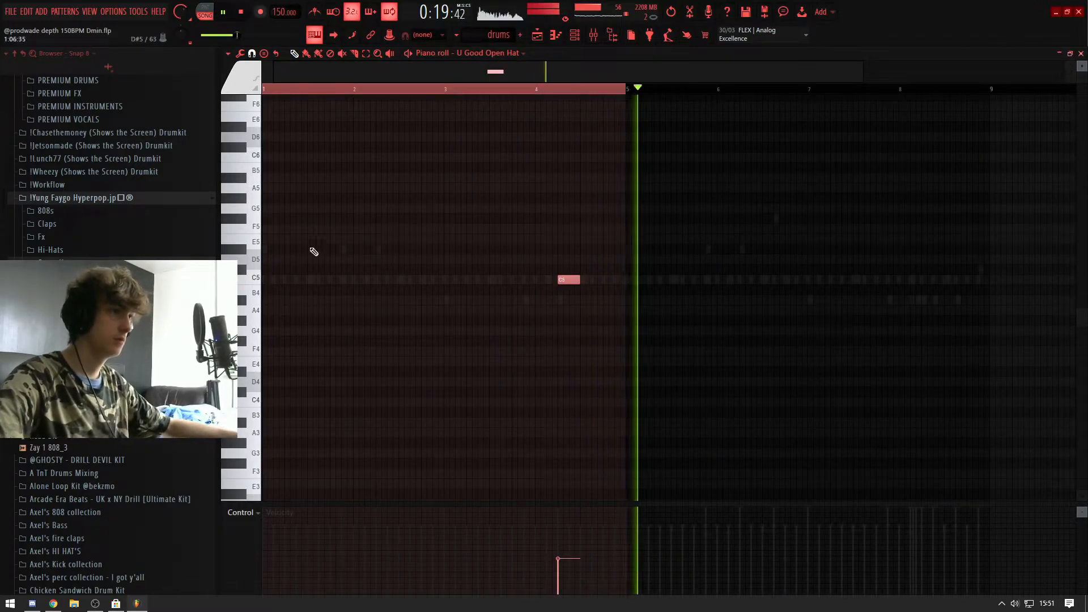
key(ctrl+b)
key(ctrl+a)
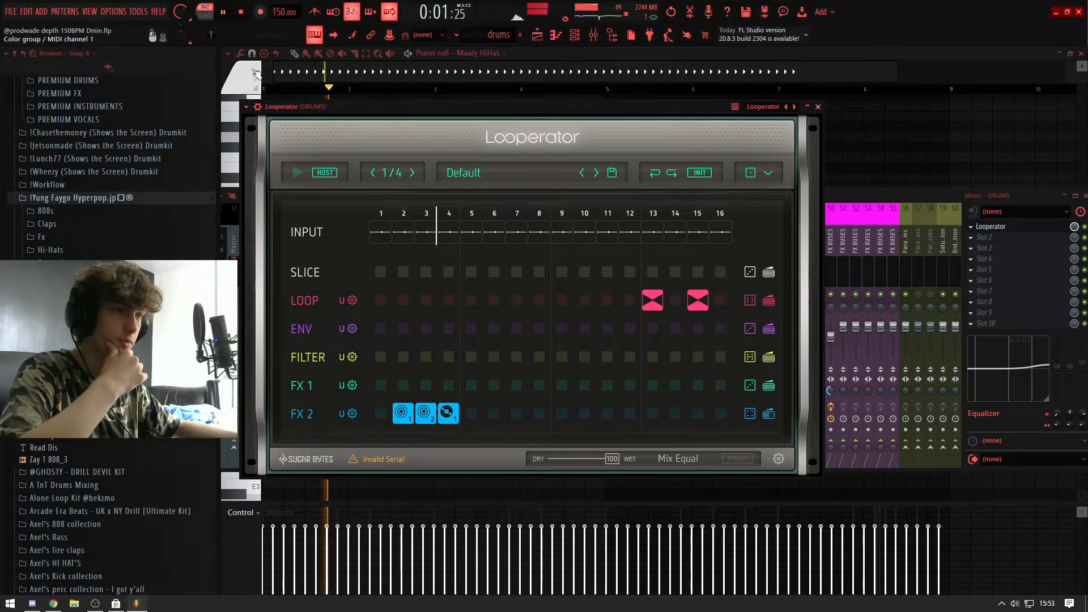
Step: Close Looperator, unsolo the hi-hat's mixer track 3 and play the drums pattern with all tracks active
click(817, 107)
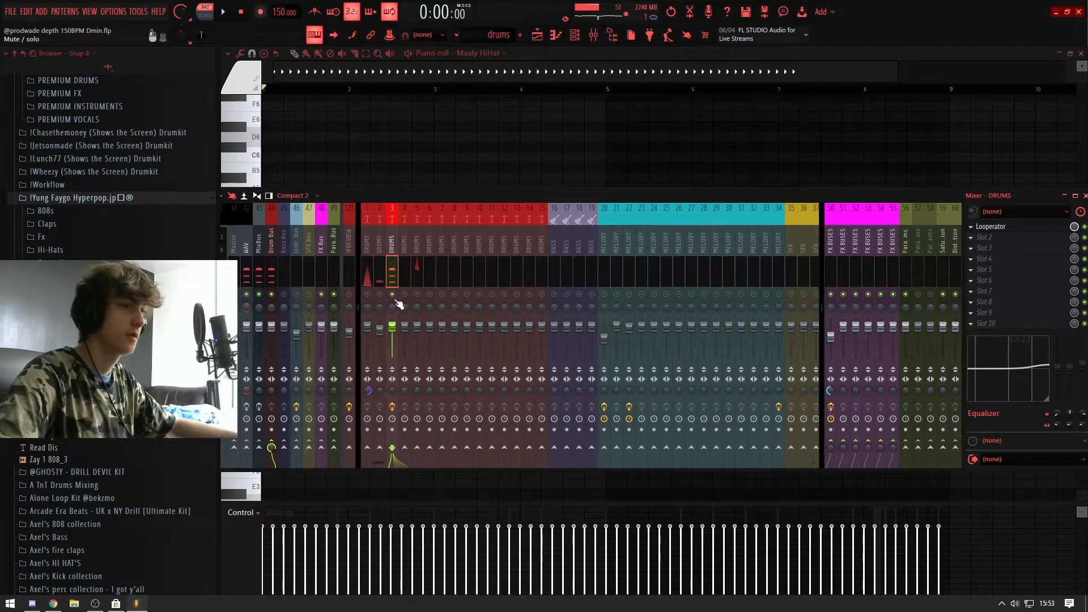
right_click(395, 299)
key(space)
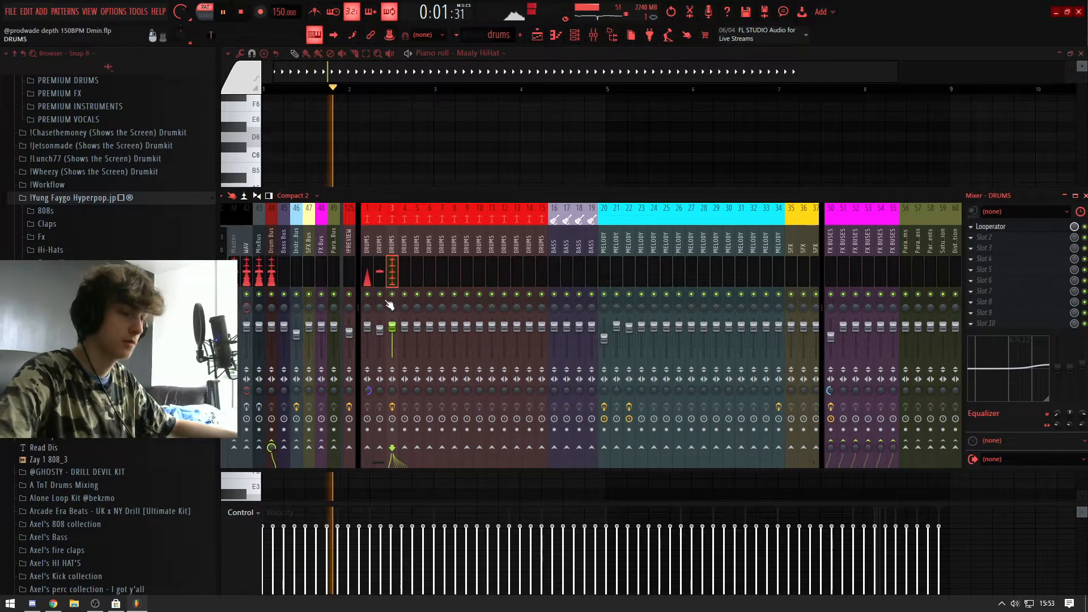
Step: Review the drums pattern during playback by checking its channels, mixer levels and clip placement in the arrangement
key(F9)
key(F6)
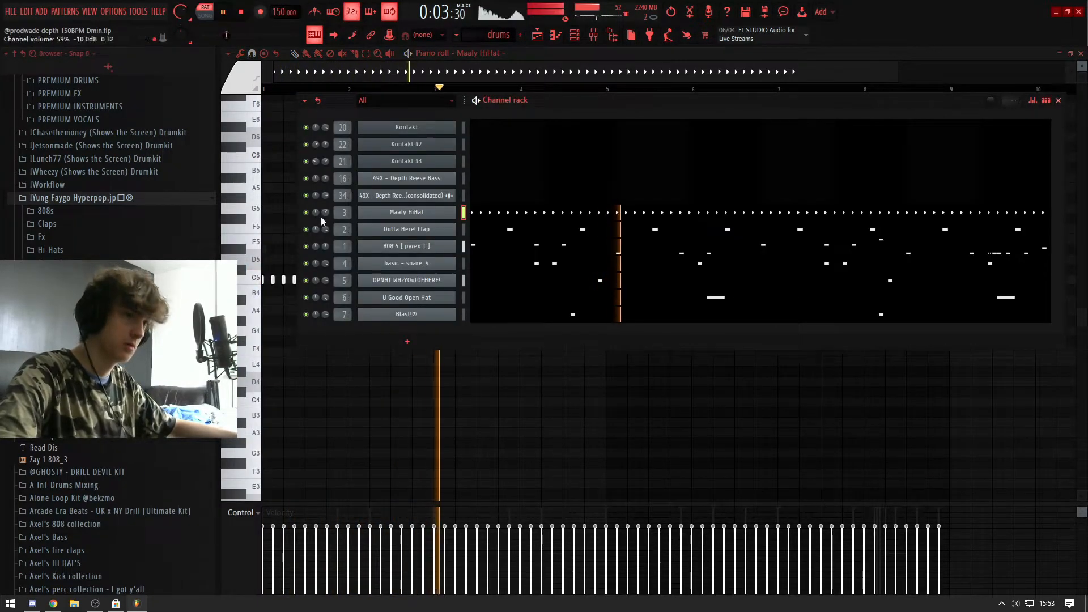
key(F9)
click(462, 107)
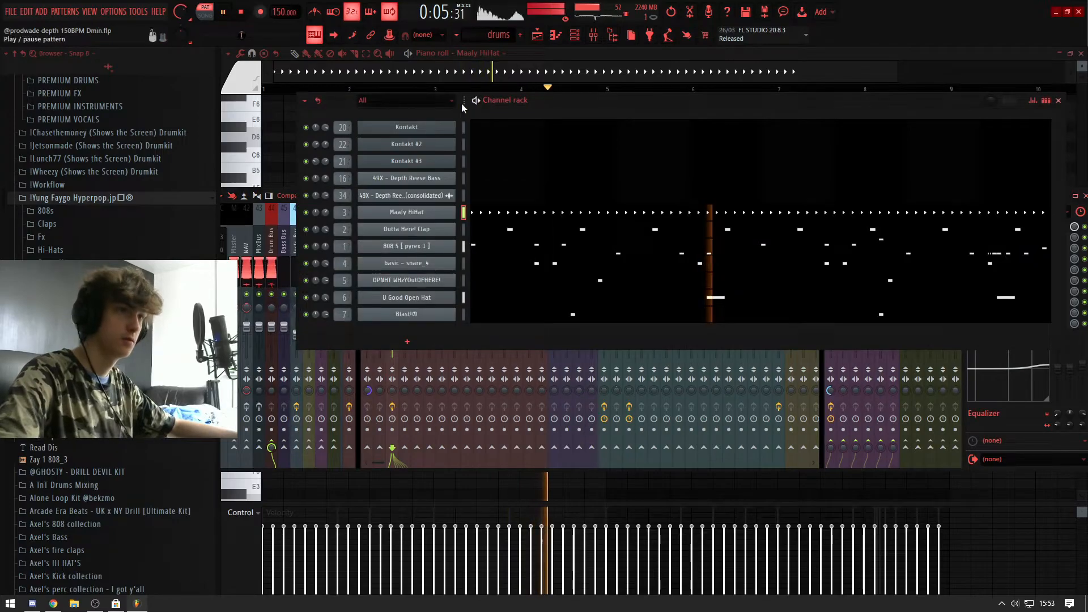
key(F6)
key(F7)
key(F7)
key(F9)
scroll(391, 163, down, 3)
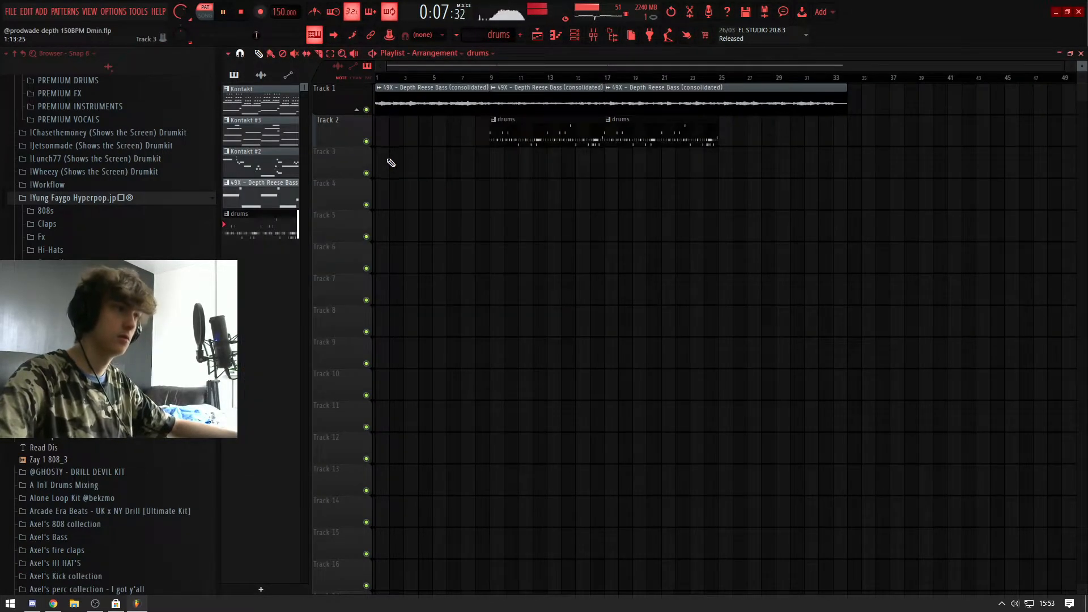
key(F9)
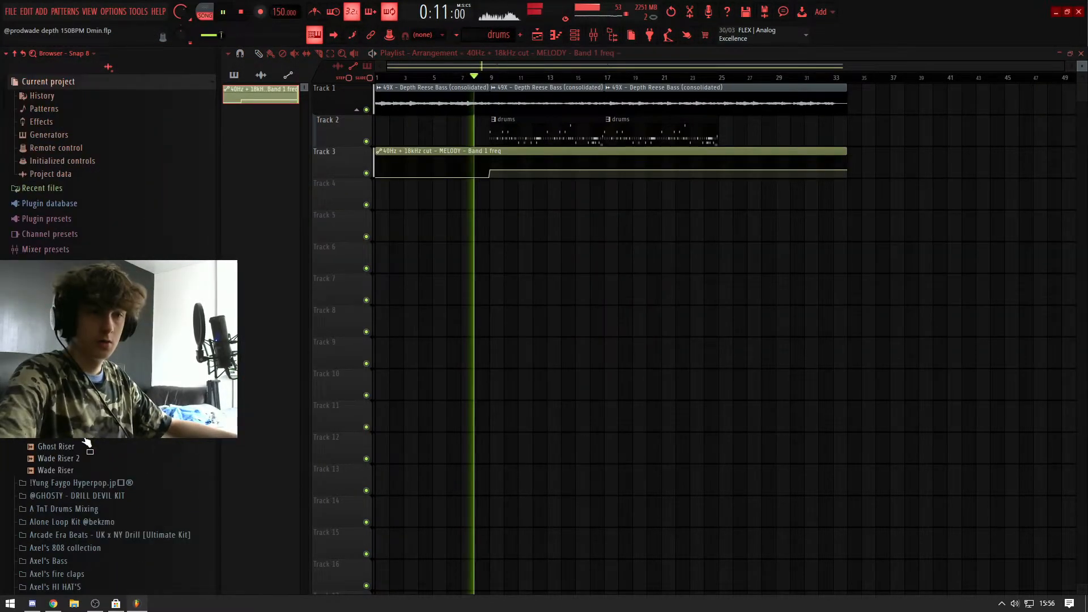
Step: Place the Ghost Riser New sample on Track 4 so it builds into the drum entry at bar 9
drag(475, 204, 476, 205)
scroll(483, 205, up, 10)
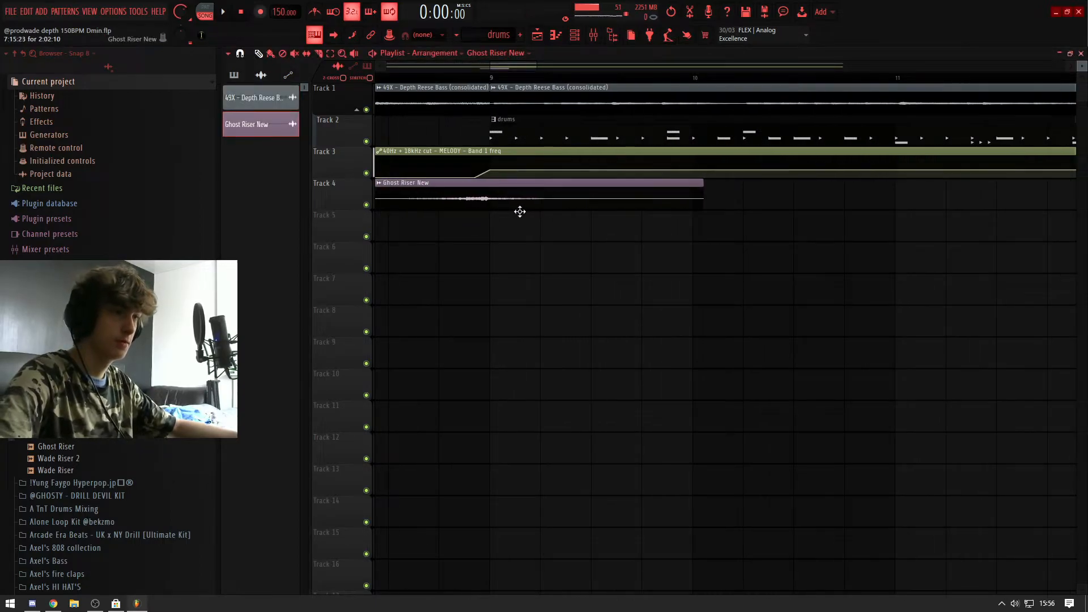
scroll(530, 206, down, 8)
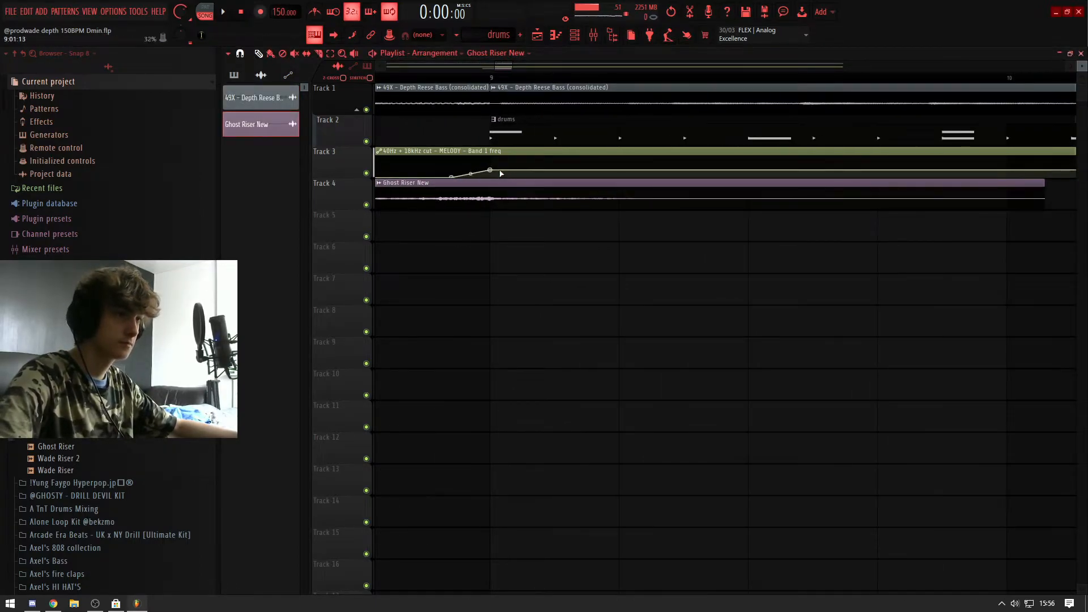
double_click(433, 194)
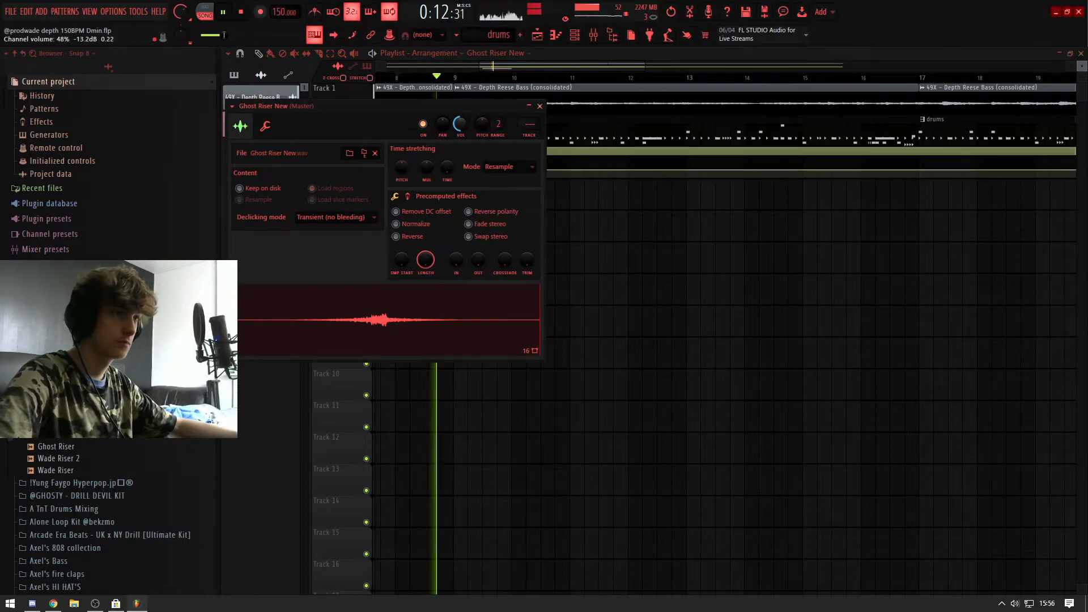
key(space)
key(space)
click(540, 106)
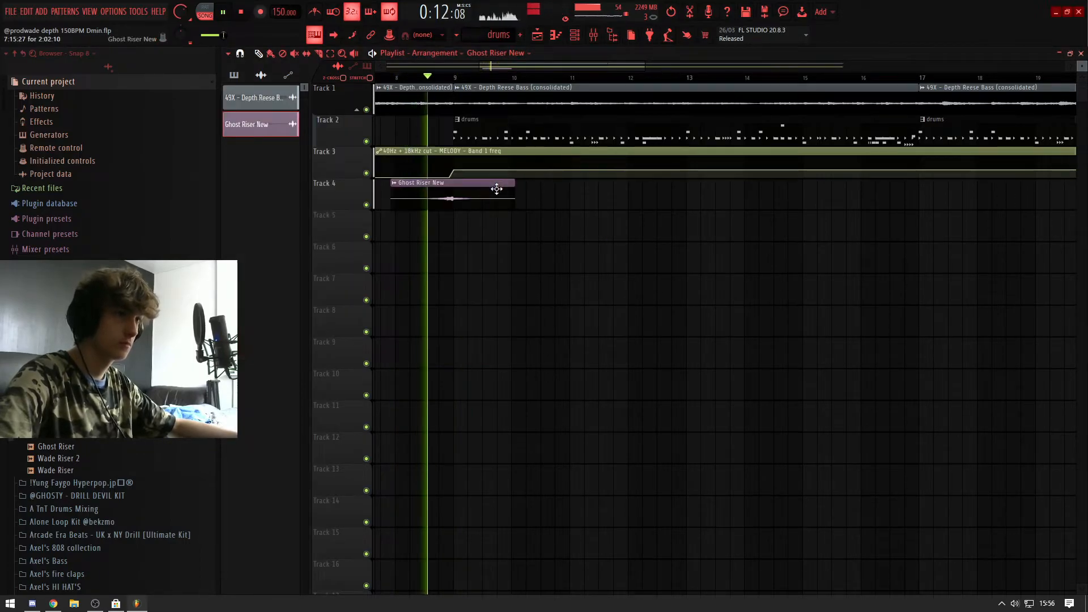
Step: Route Ghost Riser New to mixer track 35
double_click(482, 194)
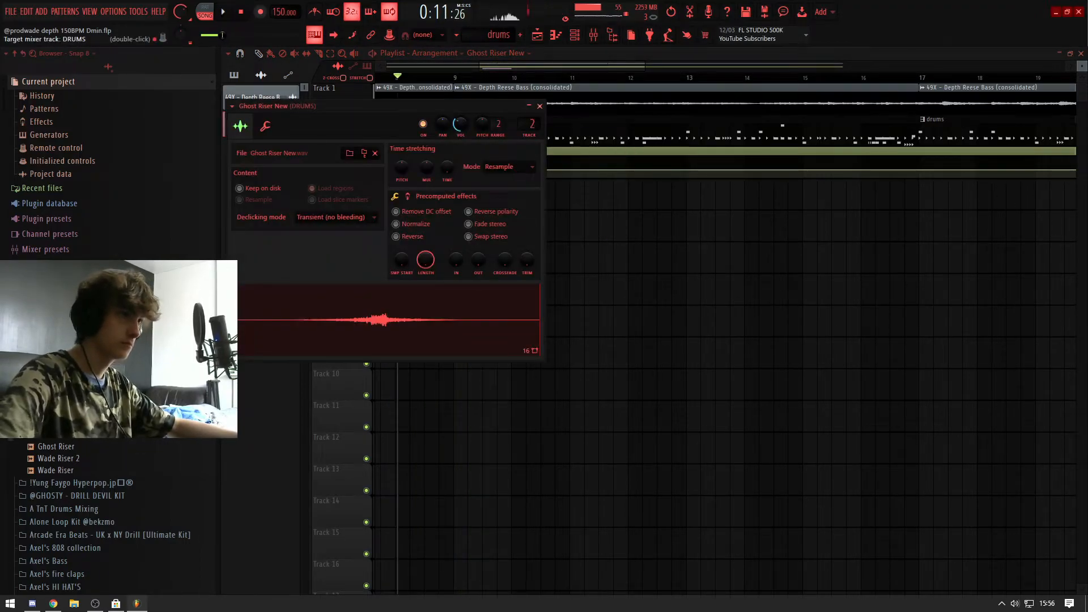
drag(529, 123, 529, 109)
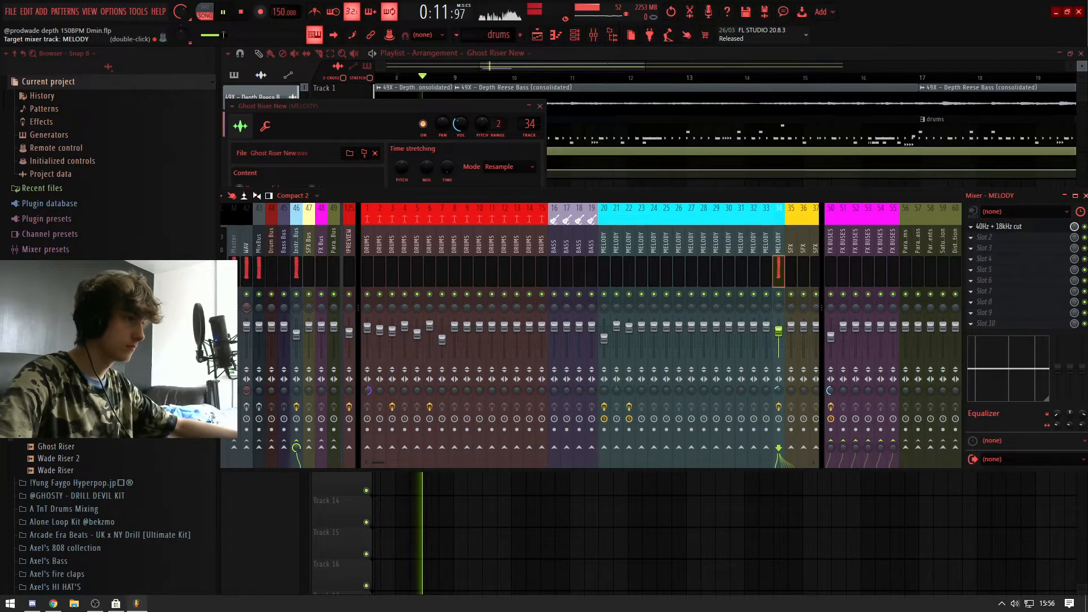
right_click(684, 495)
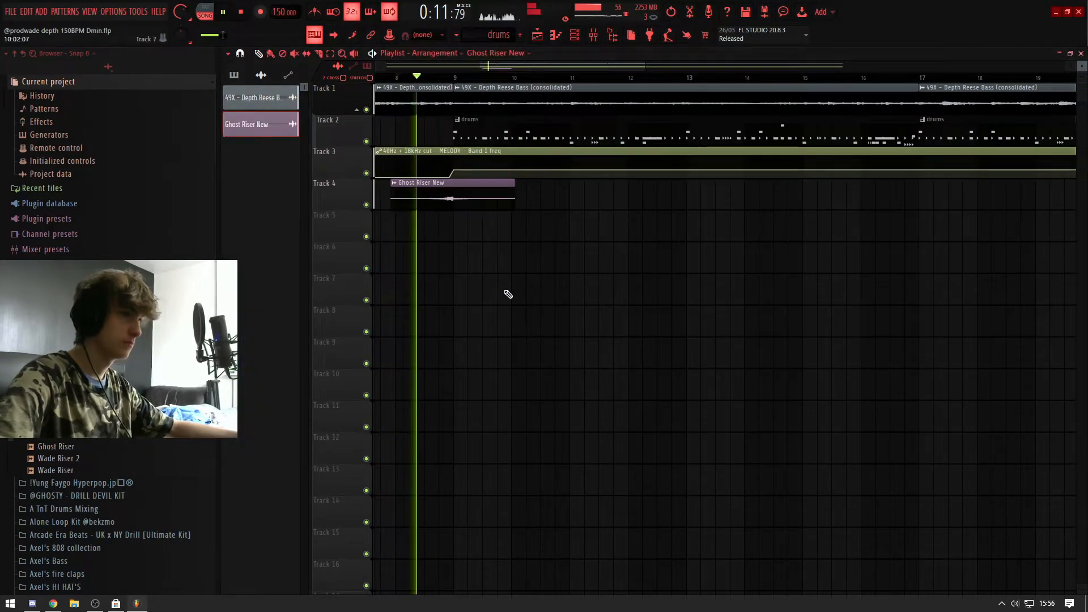
Step: Browse the drum kit folders down to the sounds in the Holy - EVOLUTION (Drum Kit)
click(62, 357)
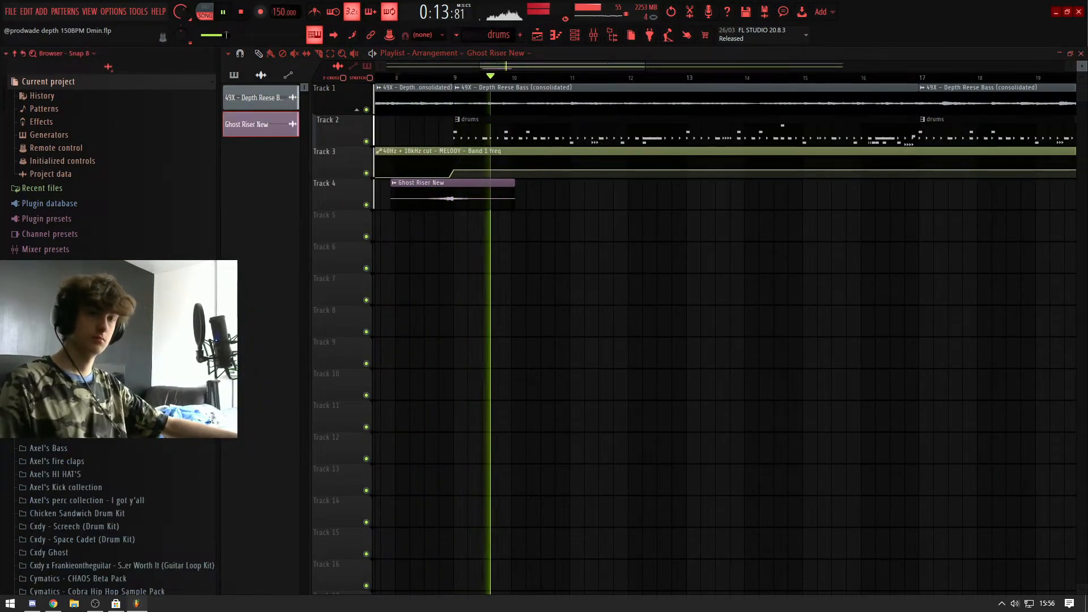
scroll(62, 357, down, 1)
scroll(62, 357, down, 6)
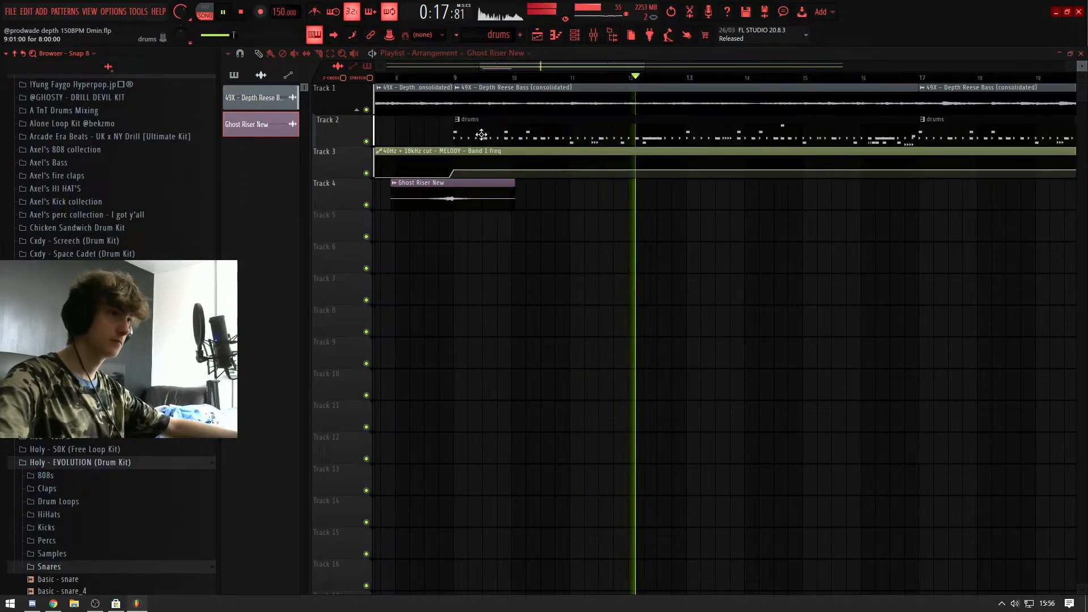
scroll(538, 134, down, 3)
drag(537, 133, 890, 220)
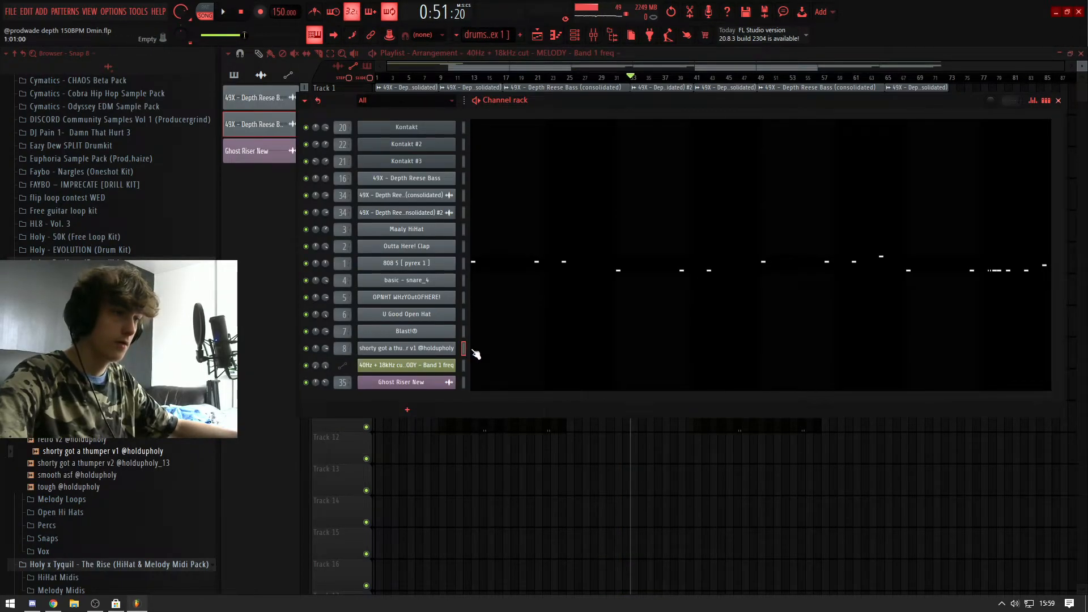
Step: Duplicate the shorty got a thumper v1 kick's C5 note every two bars, in bars 3, 5 and 7
click(476, 354)
key(space)
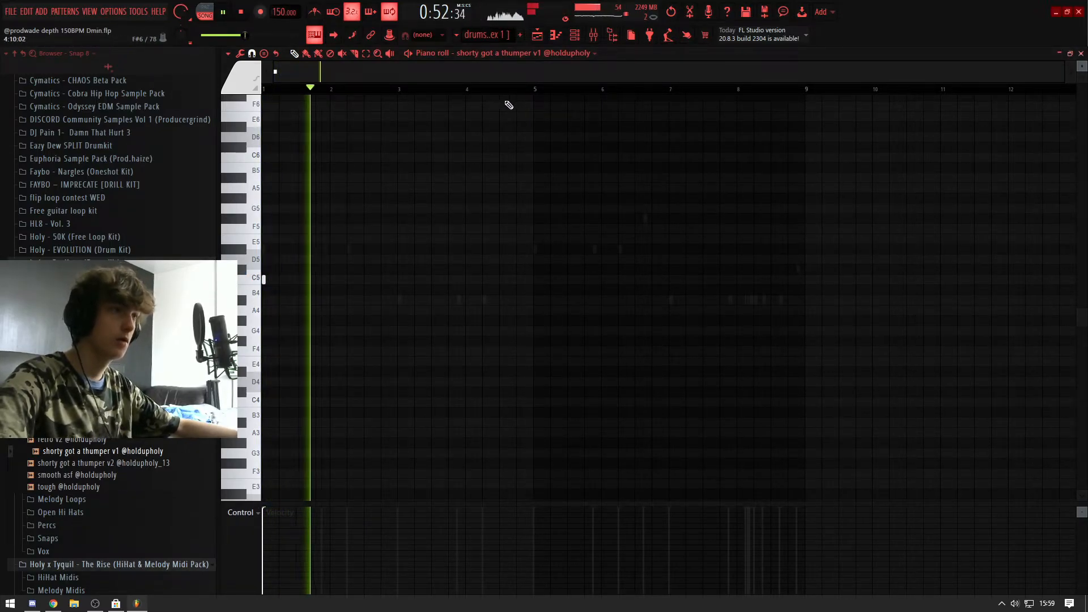
key(ctrl+a)
key(ctrl+b)
key(ctrl+b)
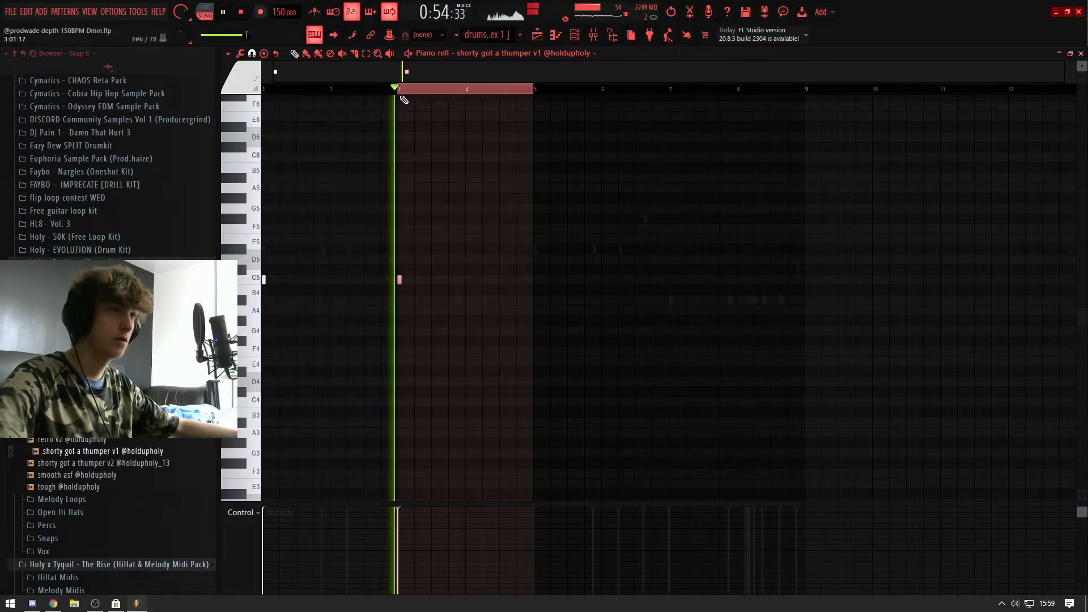
key(ctrl+b)
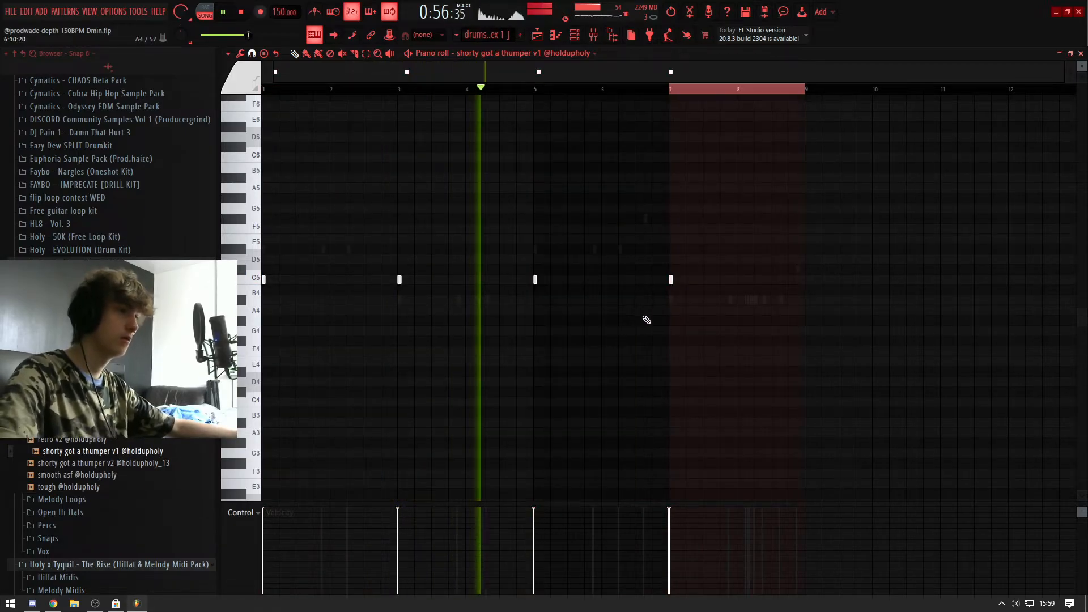
scroll(669, 309, up, 3)
scroll(651, 303, down, 1)
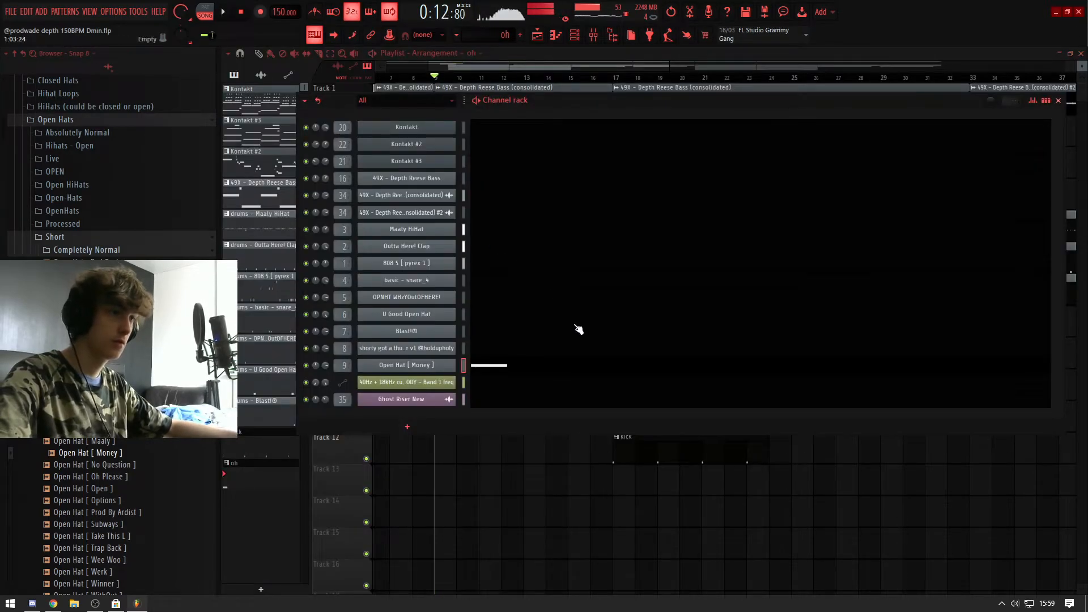
Step: Place the oh open hat pattern on Track 13 at bars 17 and 21, beneath the kick clip
click(709, 487)
scroll(699, 493, down, 2)
scroll(679, 513, up, 1)
Step: Select the kick and oh clips starting at bar 17 and copy them to bar 49
drag(657, 526, 525, 440)
scroll(556, 481, down, 1)
drag(555, 451, 926, 452)
scroll(926, 452, down, 4)
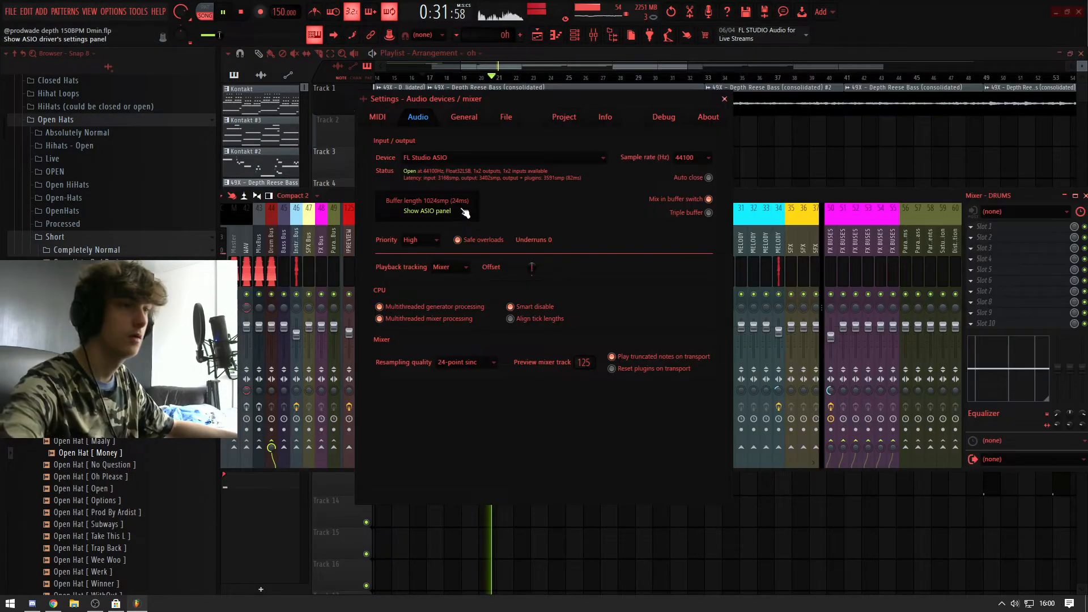
click(426, 211)
click(493, 325)
click(618, 215)
click(724, 99)
click(733, 142)
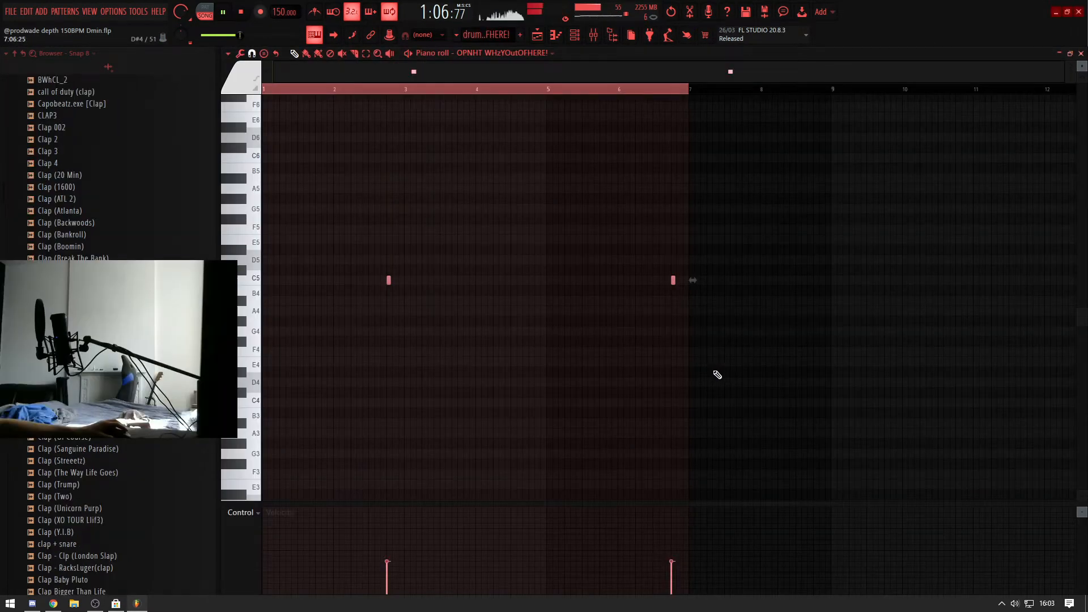
Step: Add a second Open Hat [ Money ] note on beat 2 of the oh pattern
key(Escape)
key(Escape)
scroll(649, 498, down, 3)
scroll(644, 447, up, 4)
double_click(725, 478)
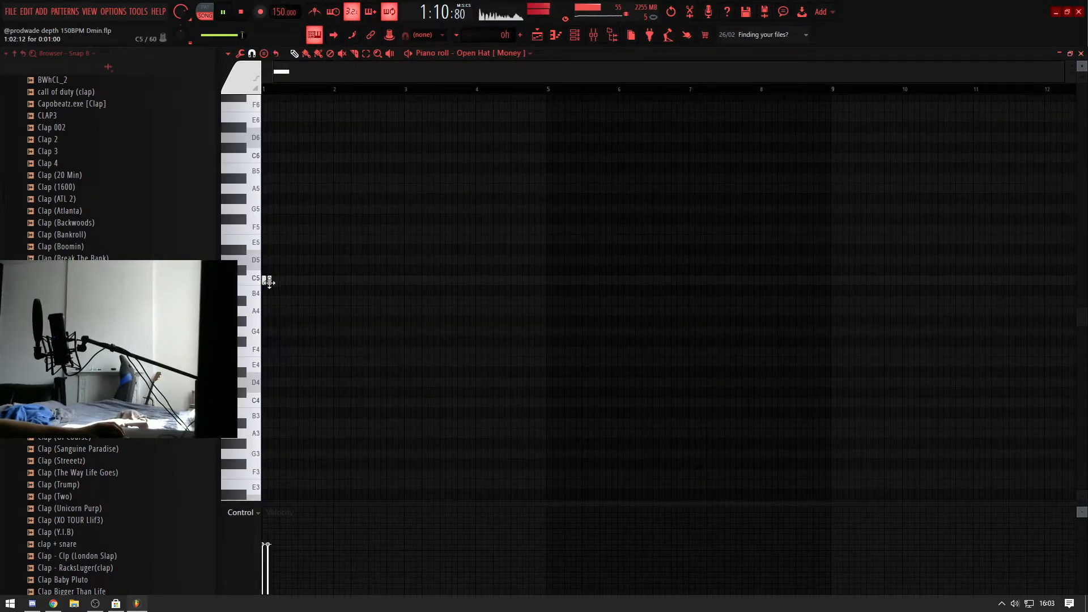
key(Escape)
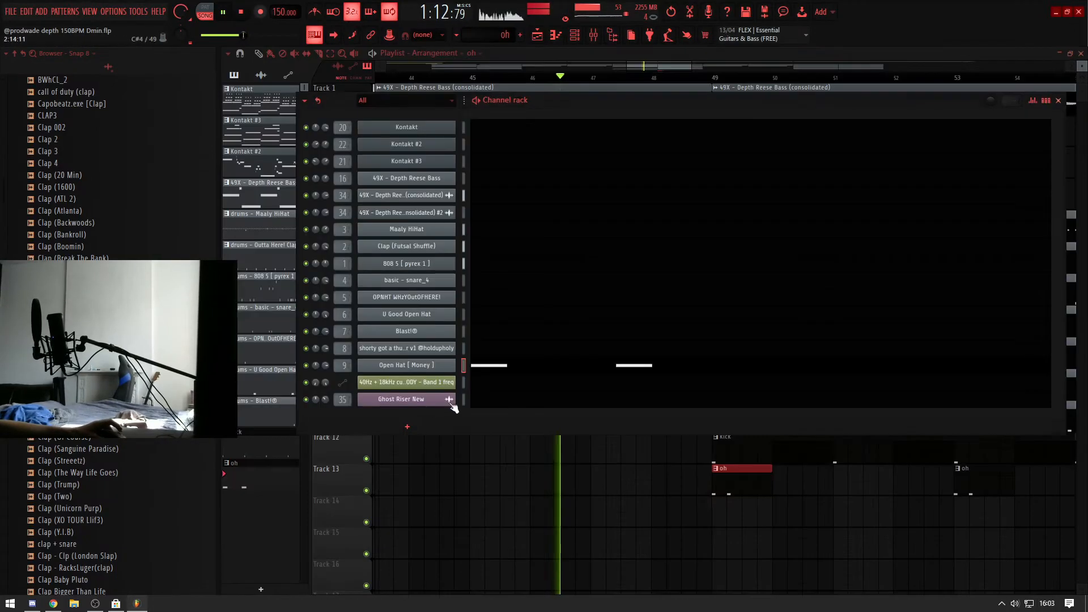
key(Escape)
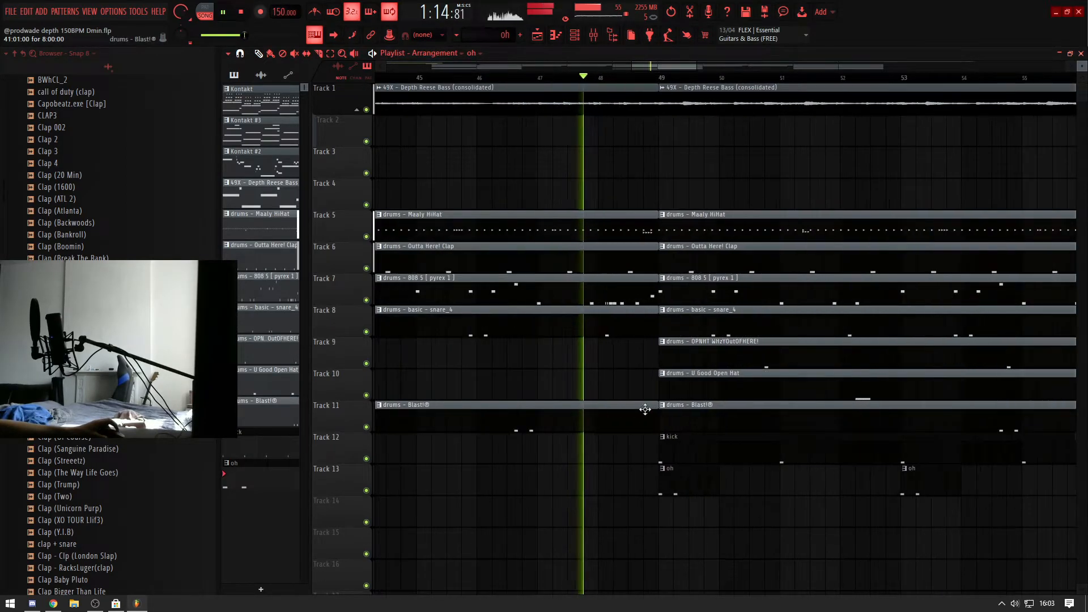
Step: Inspect the notes of the Blast!® clip at bar 41 and the U Good Open Hat clip at bar 49
double_click(551, 418)
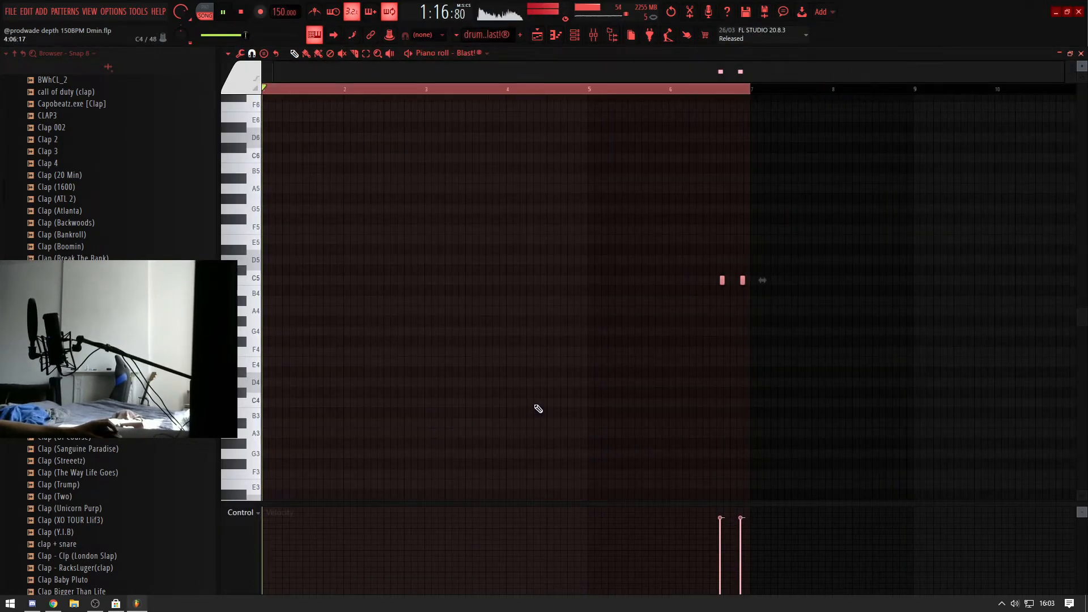
key(Escape)
key(Escape)
scroll(702, 468, down, 4)
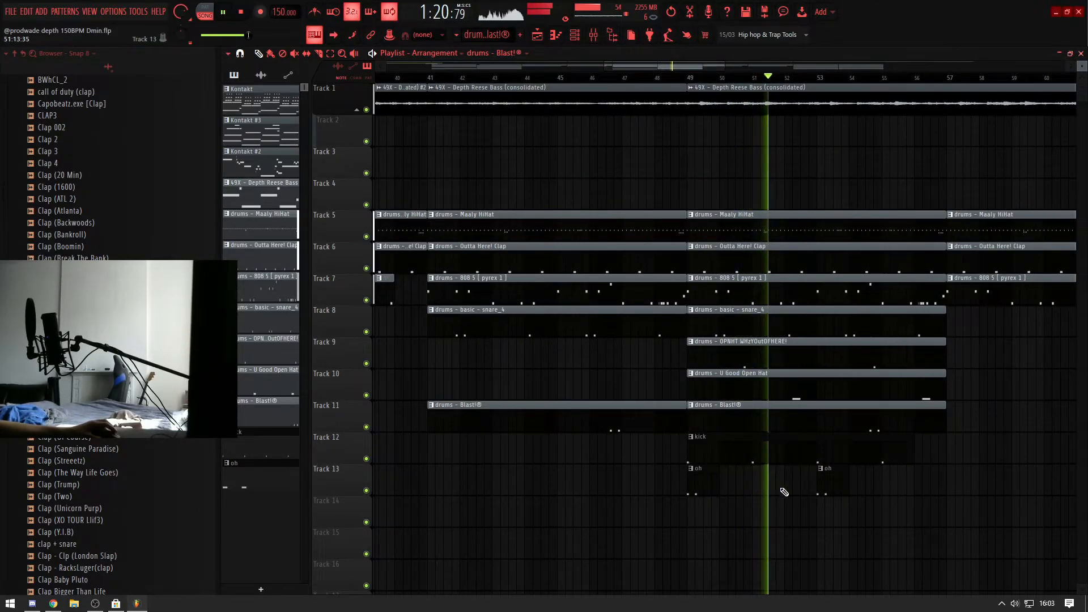
scroll(753, 465, up, 5)
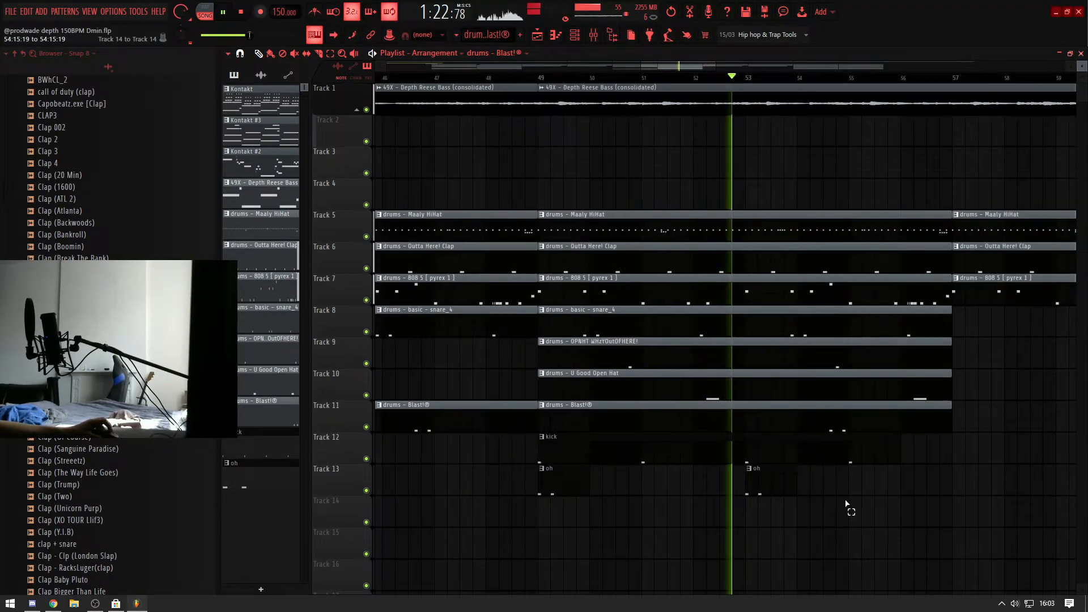
double_click(727, 396)
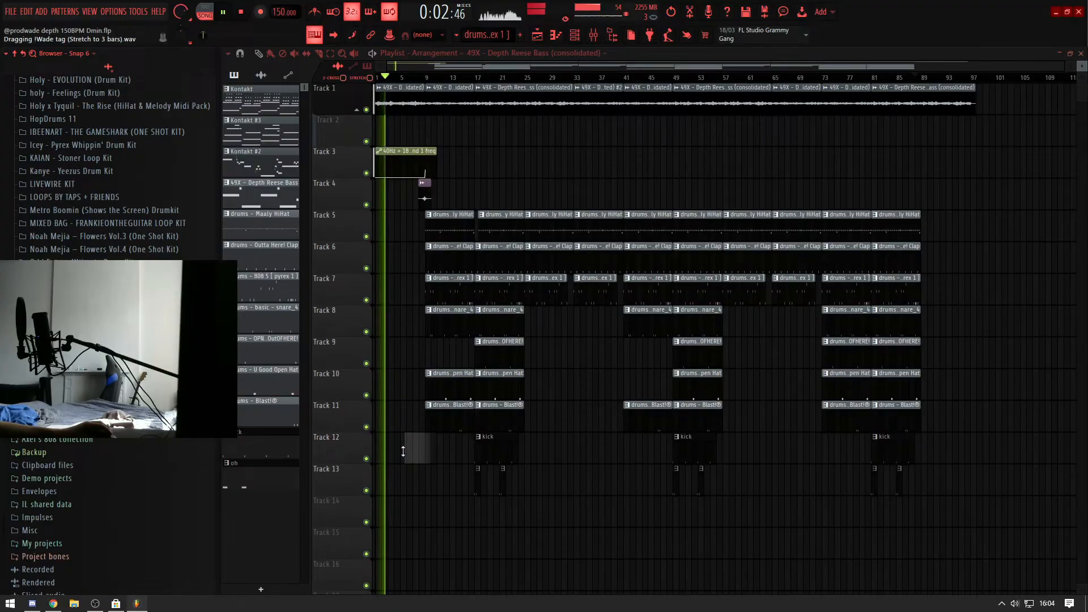
Step: Place the !Wade tag (Stretch to 3 bars) sample on Track 12 at bar 6 and stretch it to three bars in Auto mode
double_click(496, 453)
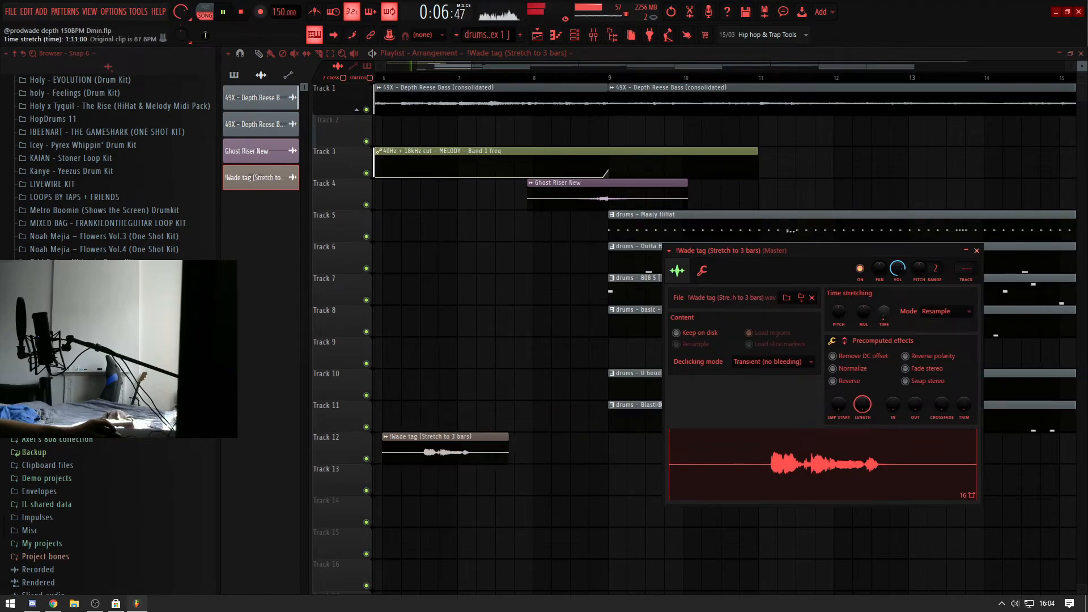
right_click(838, 311)
click(853, 315)
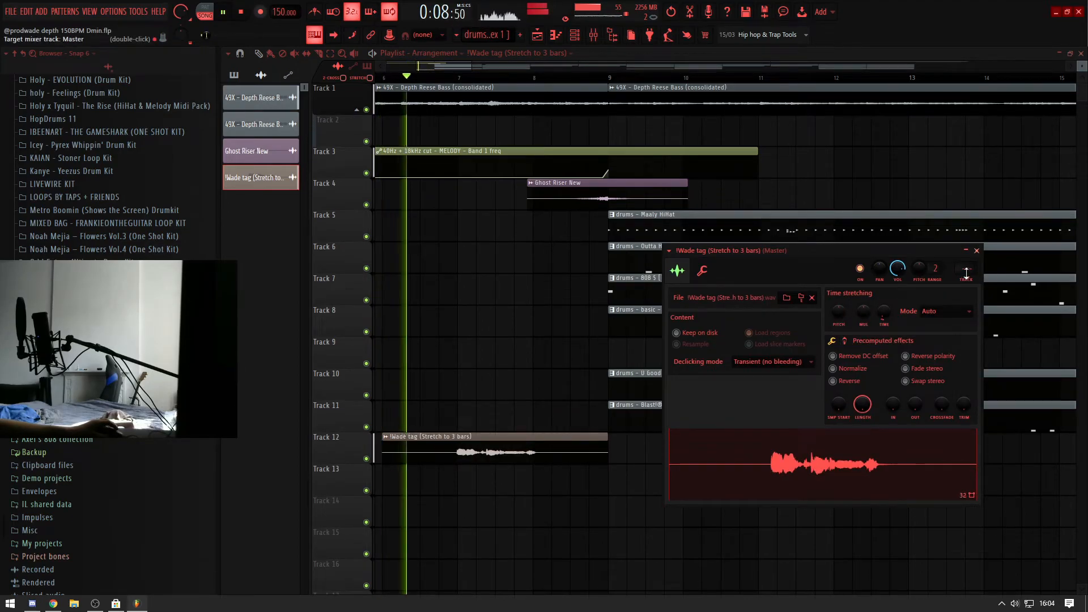
Step: Route the !Wade tag sample to SFX mixer track 36 and move its clip to start at bar 7
drag(966, 268, 966, 198)
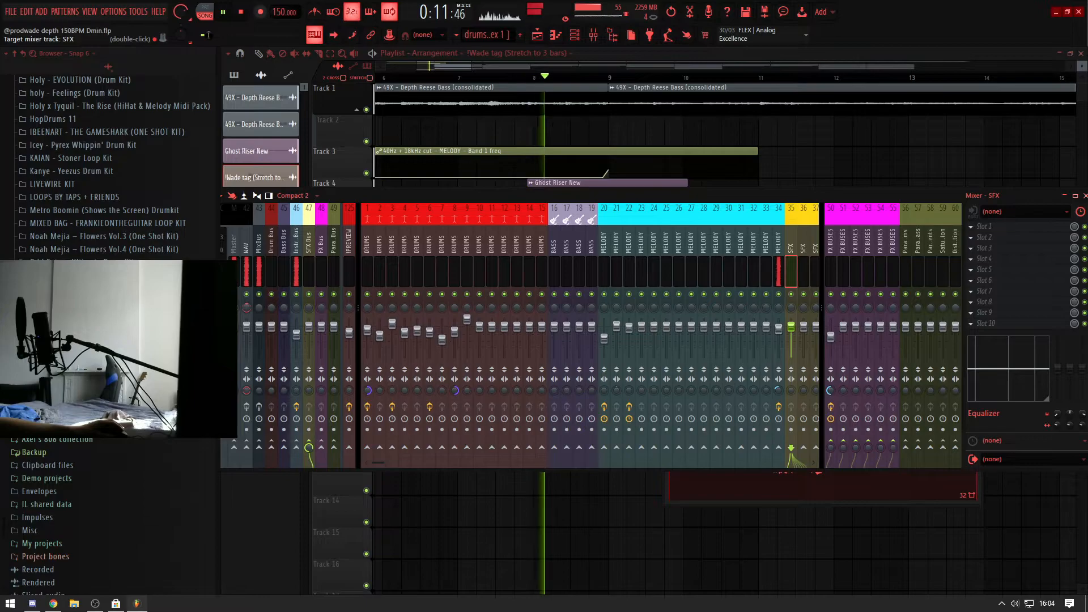
right_click(830, 167)
drag(520, 456, 578, 459)
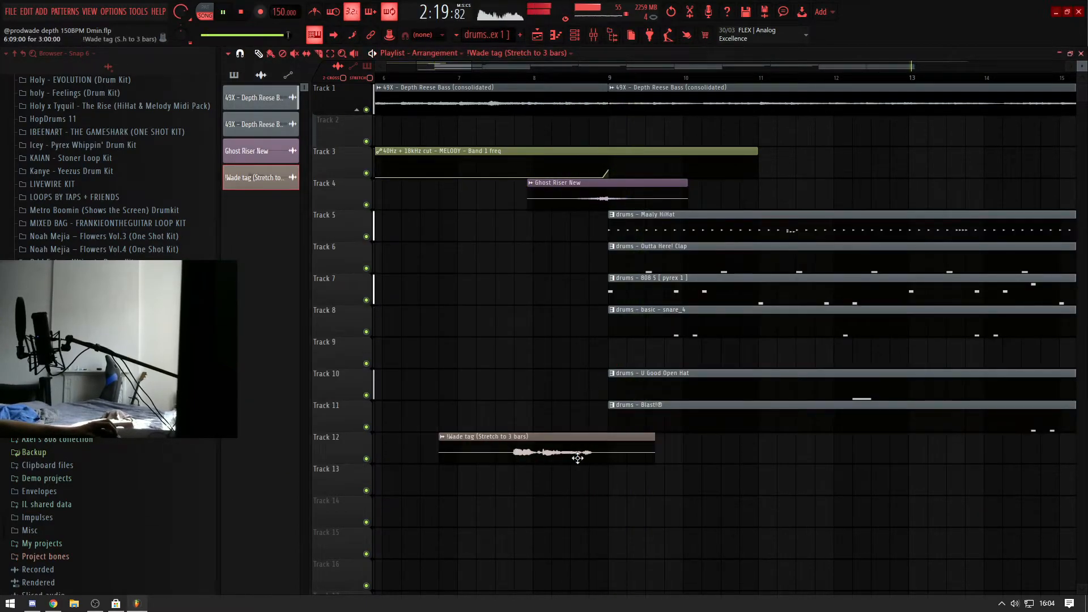
click(476, 78)
Step: Lower Ghost Riser New's volume slightly and set the !Wade tag's channel volume to 60%
double_click(580, 188)
drag(460, 123, 460, 131)
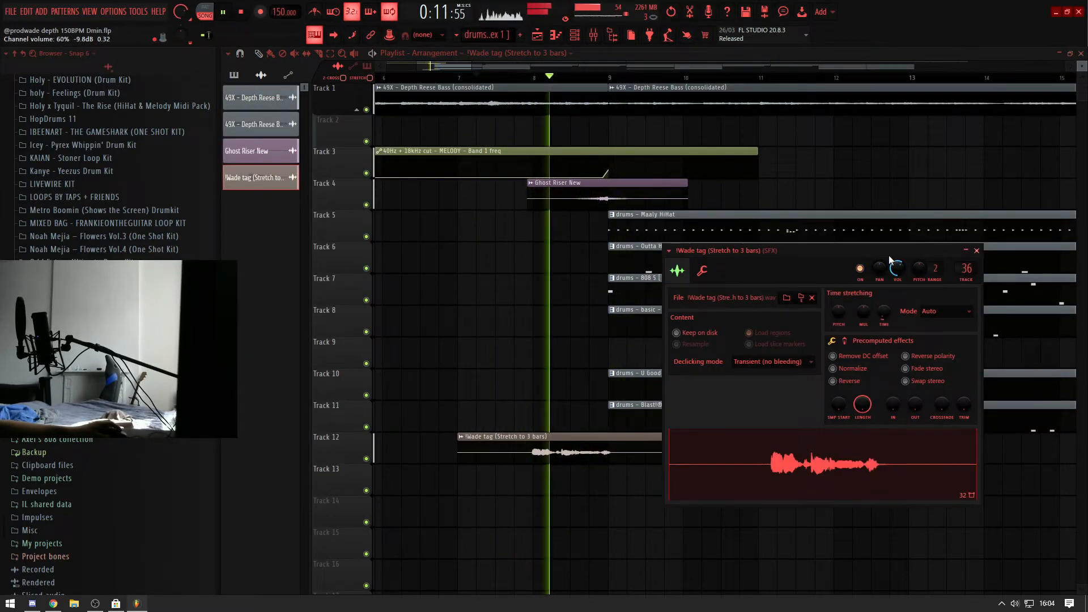
key(Escape)
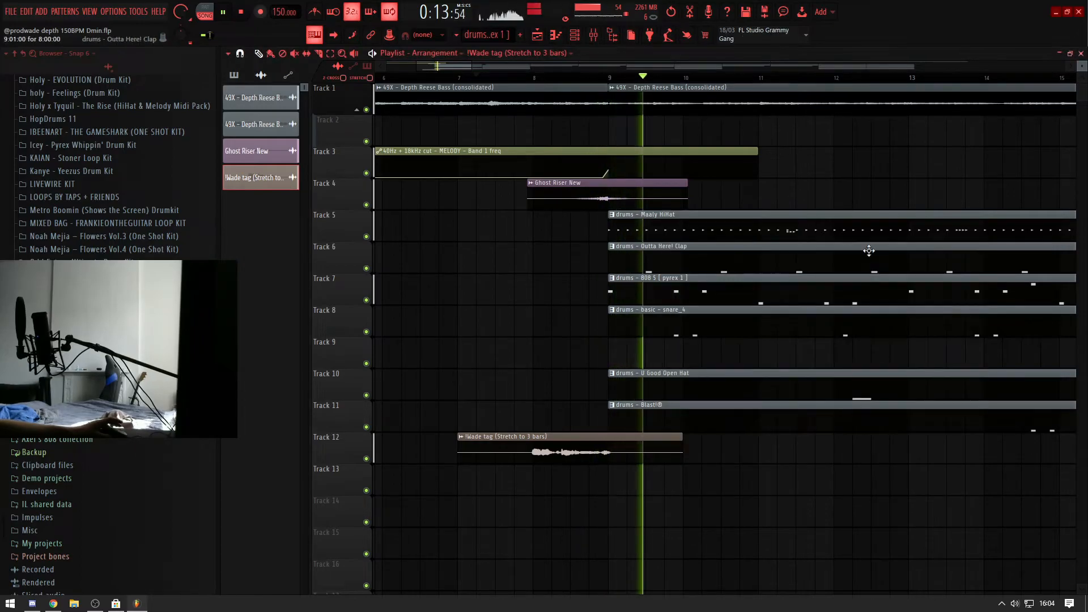
Step: Set the volume of the clap's mixer track 2 to 73%
key(F9)
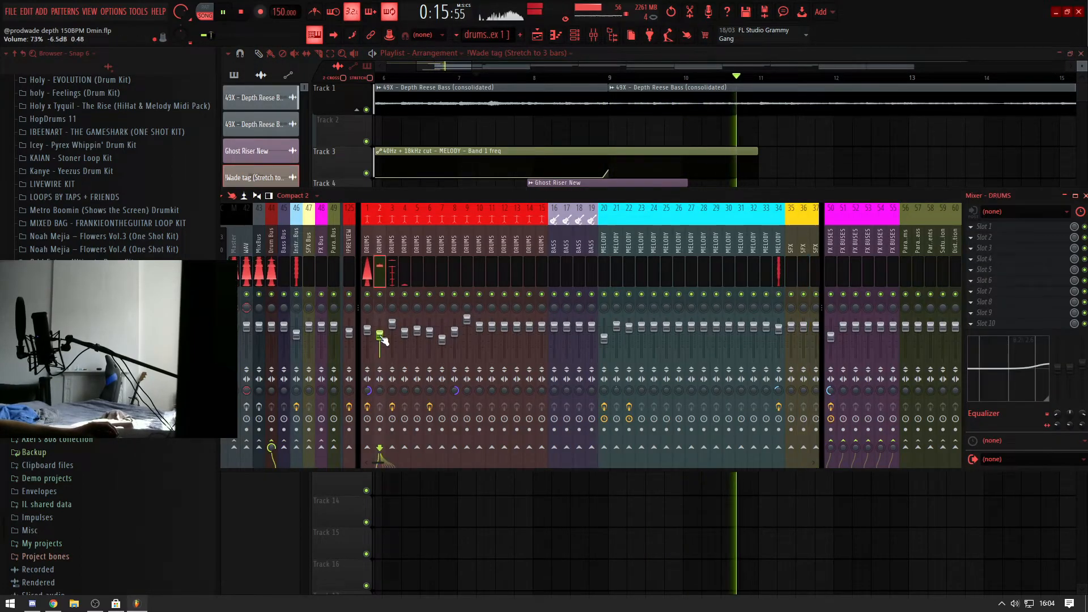
key(F9)
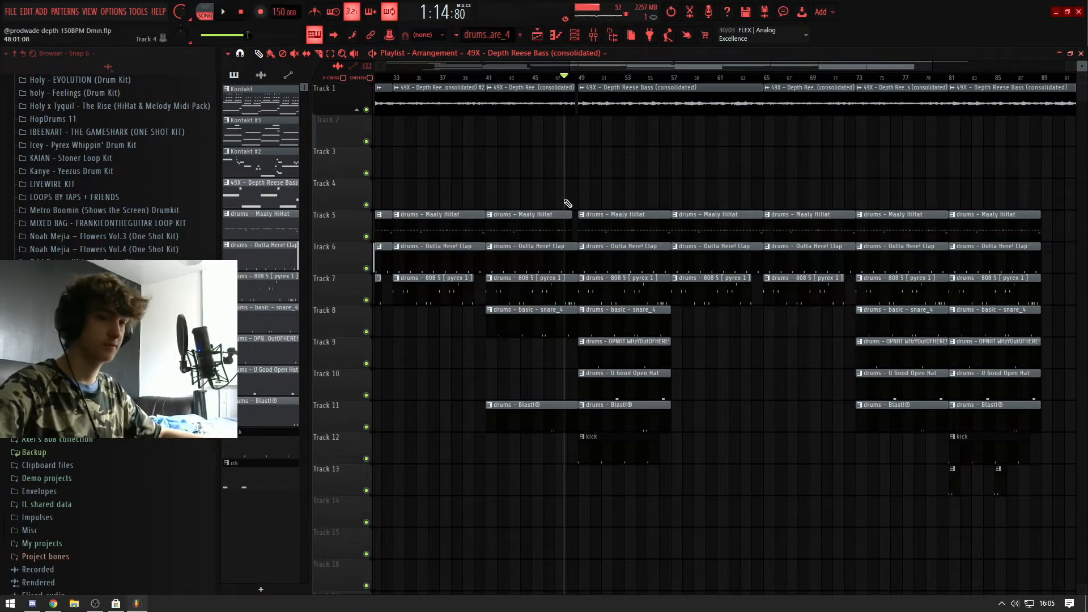
scroll(567, 204, down, 3)
scroll(476, 160, left, 3)
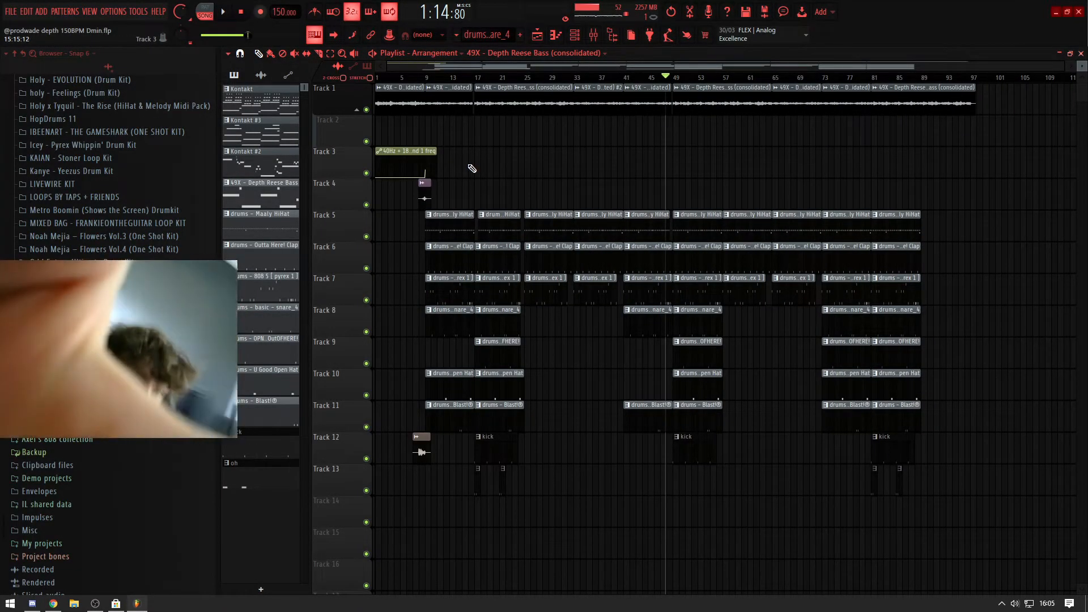